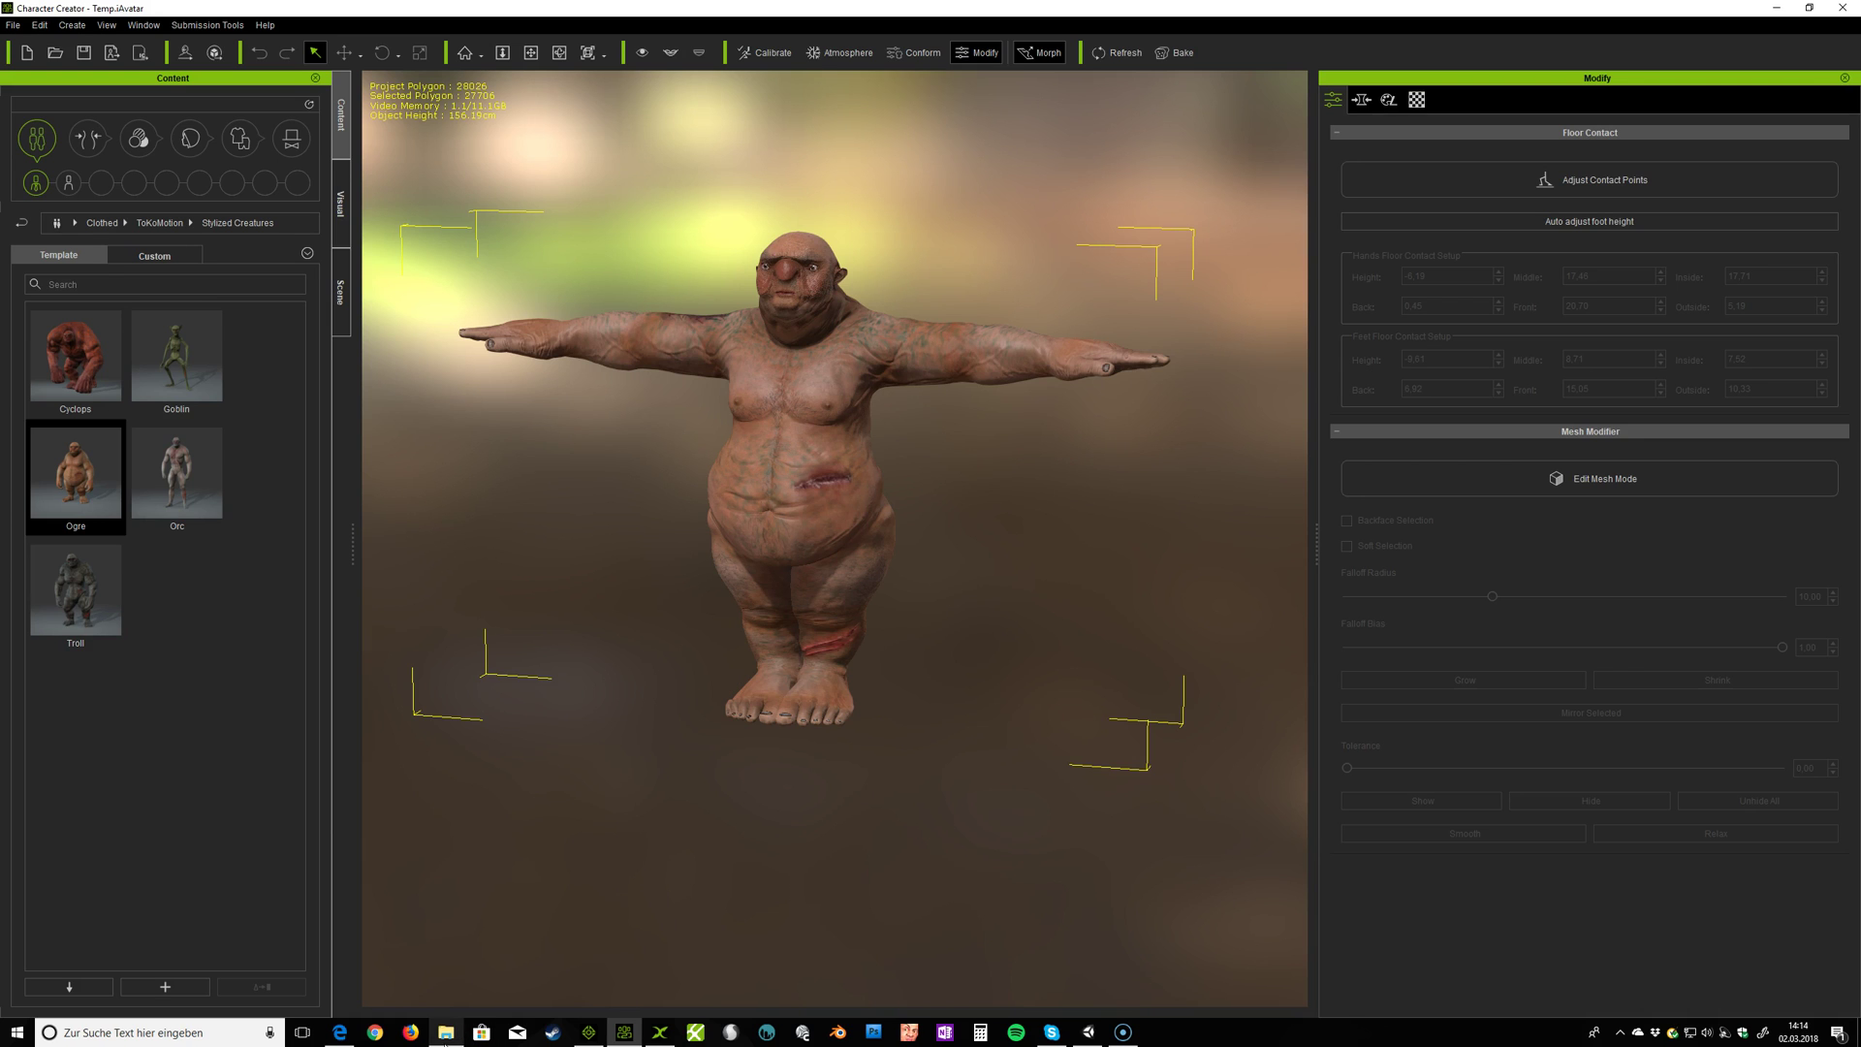
Step: Bring Unity forward and orbit around the untextured white TempAvatar ogre in the Scene view
{"action": "mouse_move", "coordinate": [446, 1032]}
{"action": "left_click", "coordinate": [1090, 1035]}
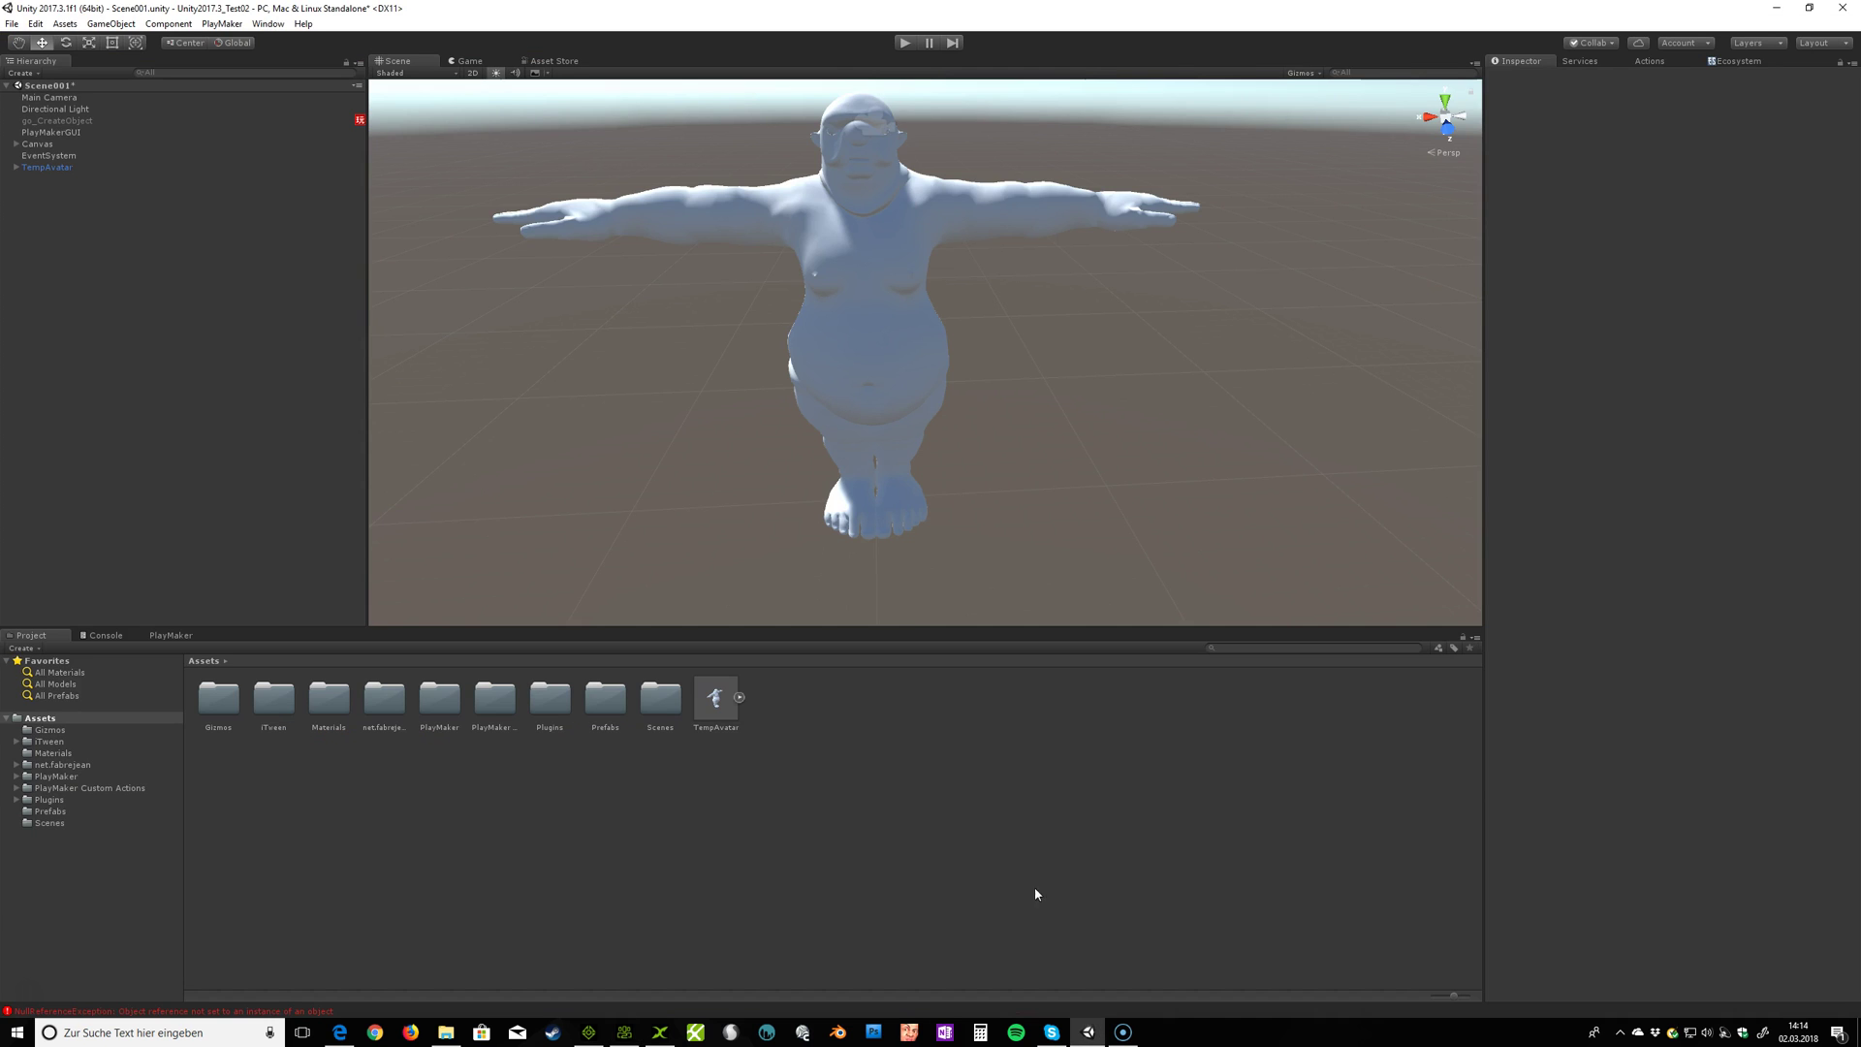
{"action": "left_click_drag", "start_coordinate": [715, 451], "coordinate": [1043, 490], "text": "alt"}
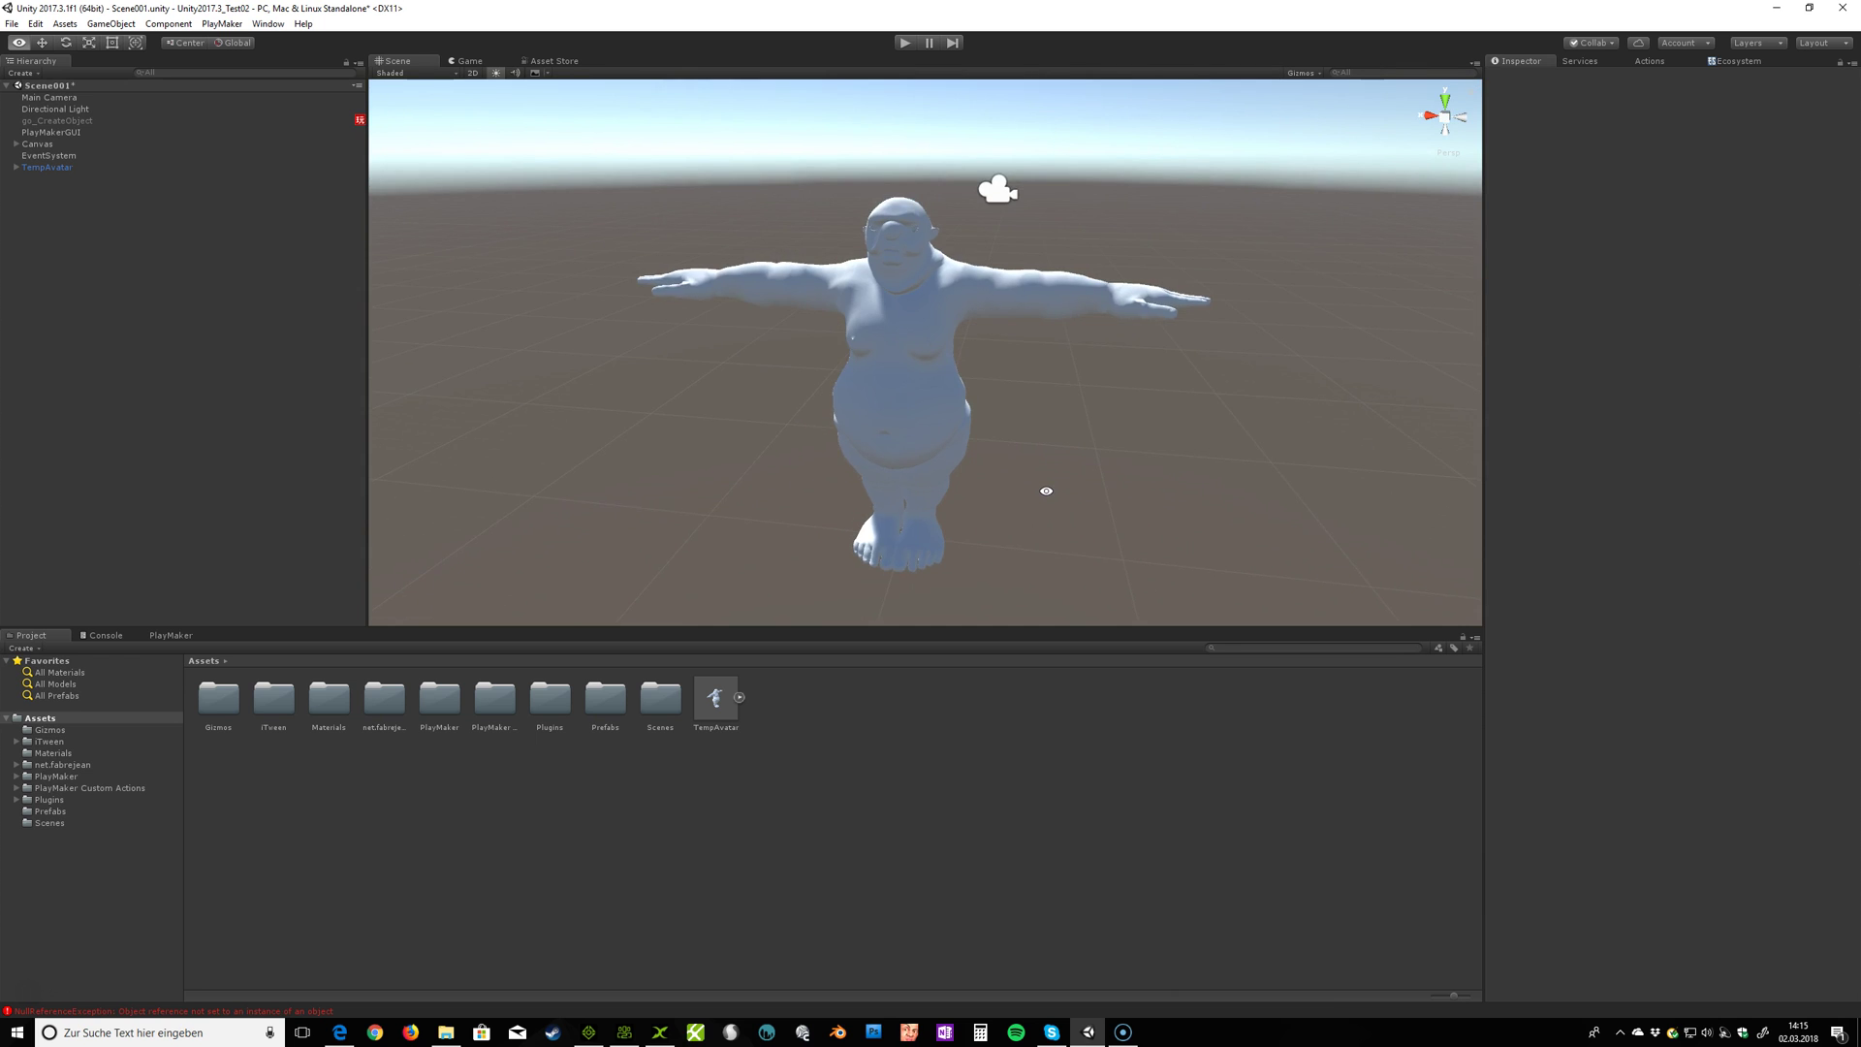
{"action": "scroll", "coordinate": [1043, 491], "scroll_direction": "up", "scroll_amount": 2, "text": "alt"}
{"action": "scroll", "coordinate": [1044, 490], "scroll_direction": "down", "scroll_amount": 2, "text": "alt"}
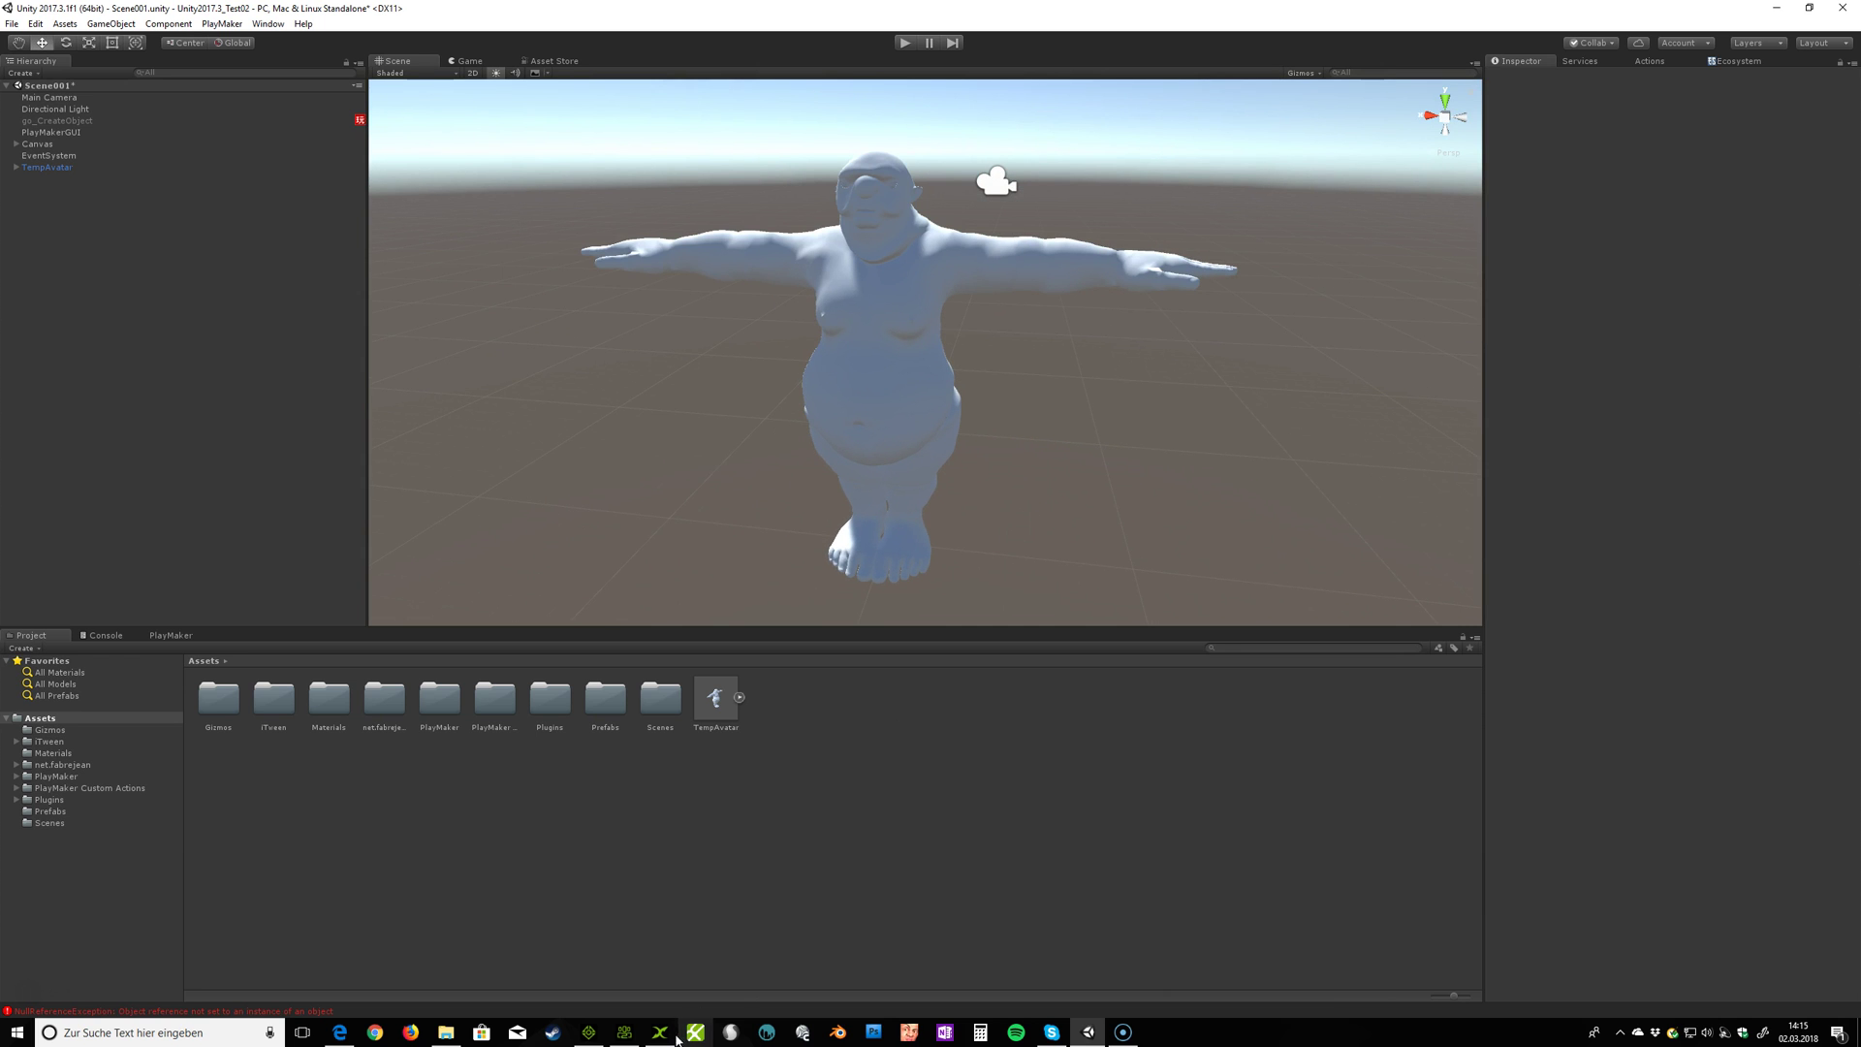
{"action": "mouse_move", "coordinate": [657, 1037]}
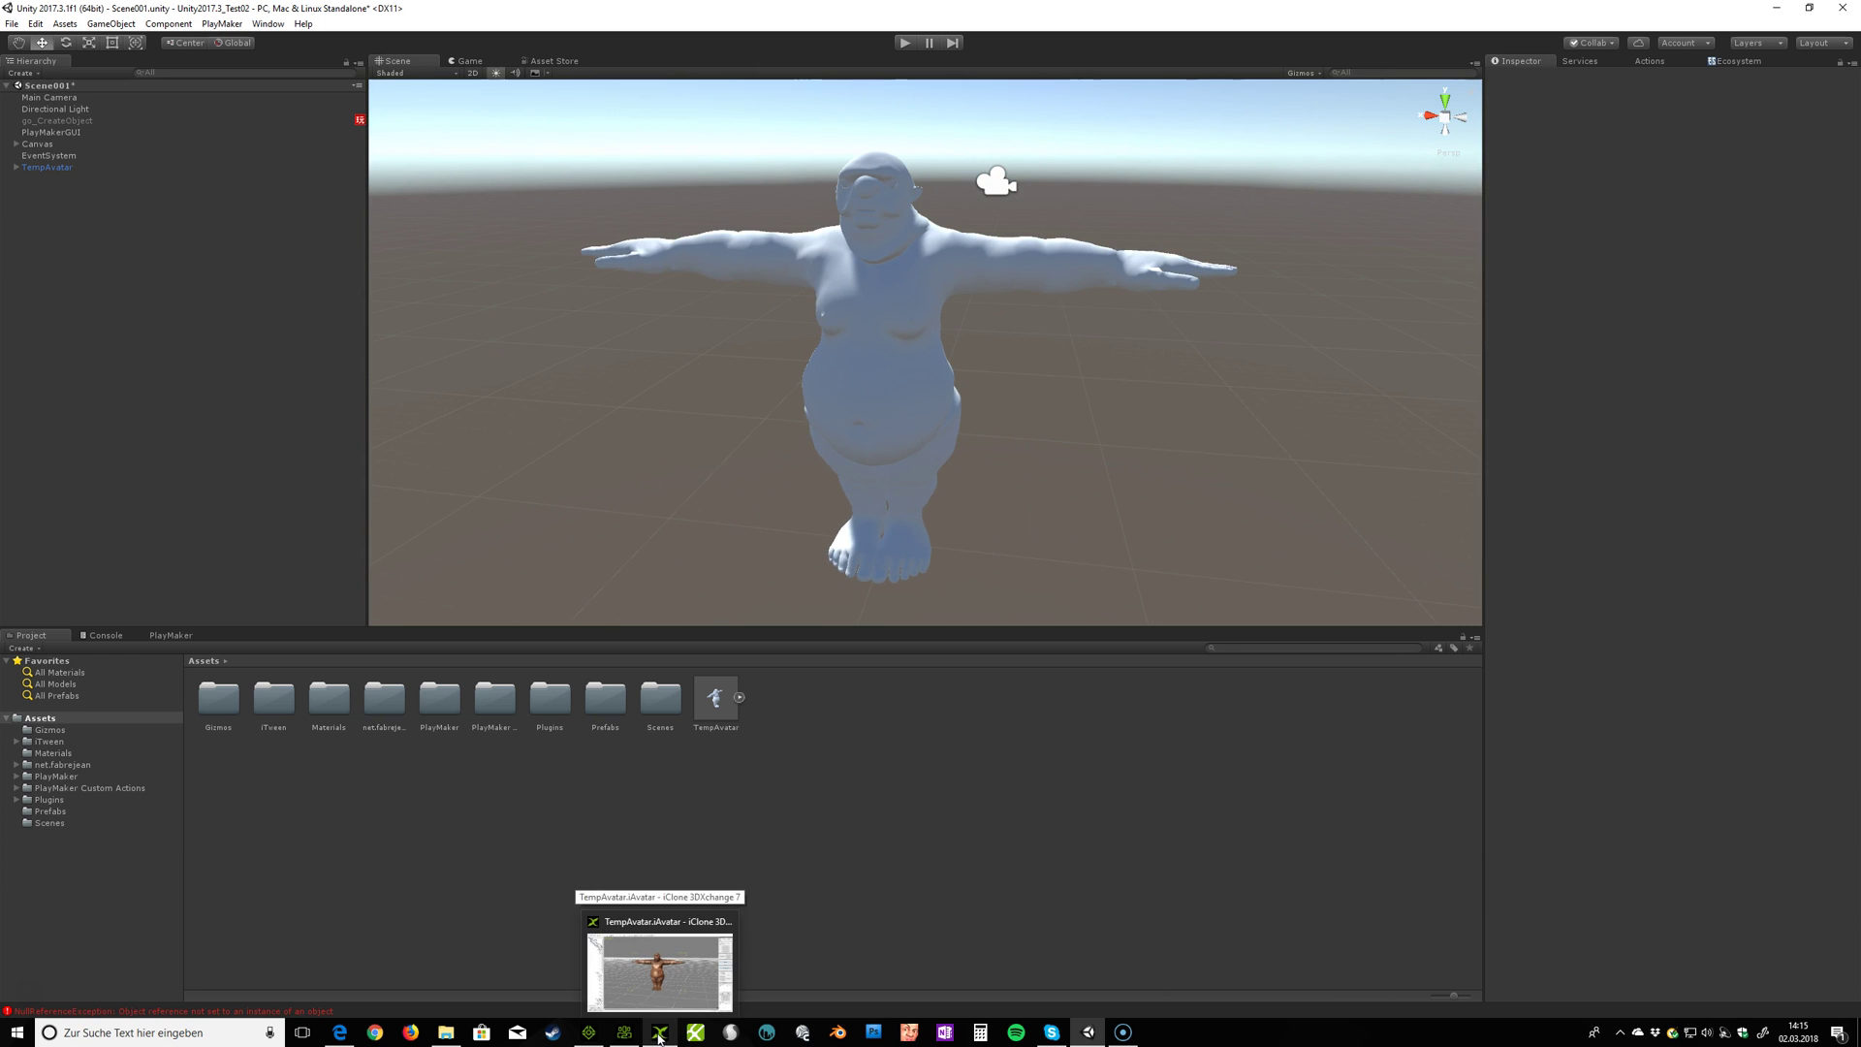
Step: Dismiss the 3DXchange export success message and switch over to iClone 7
{"action": "left_click", "coordinate": [618, 1037]}
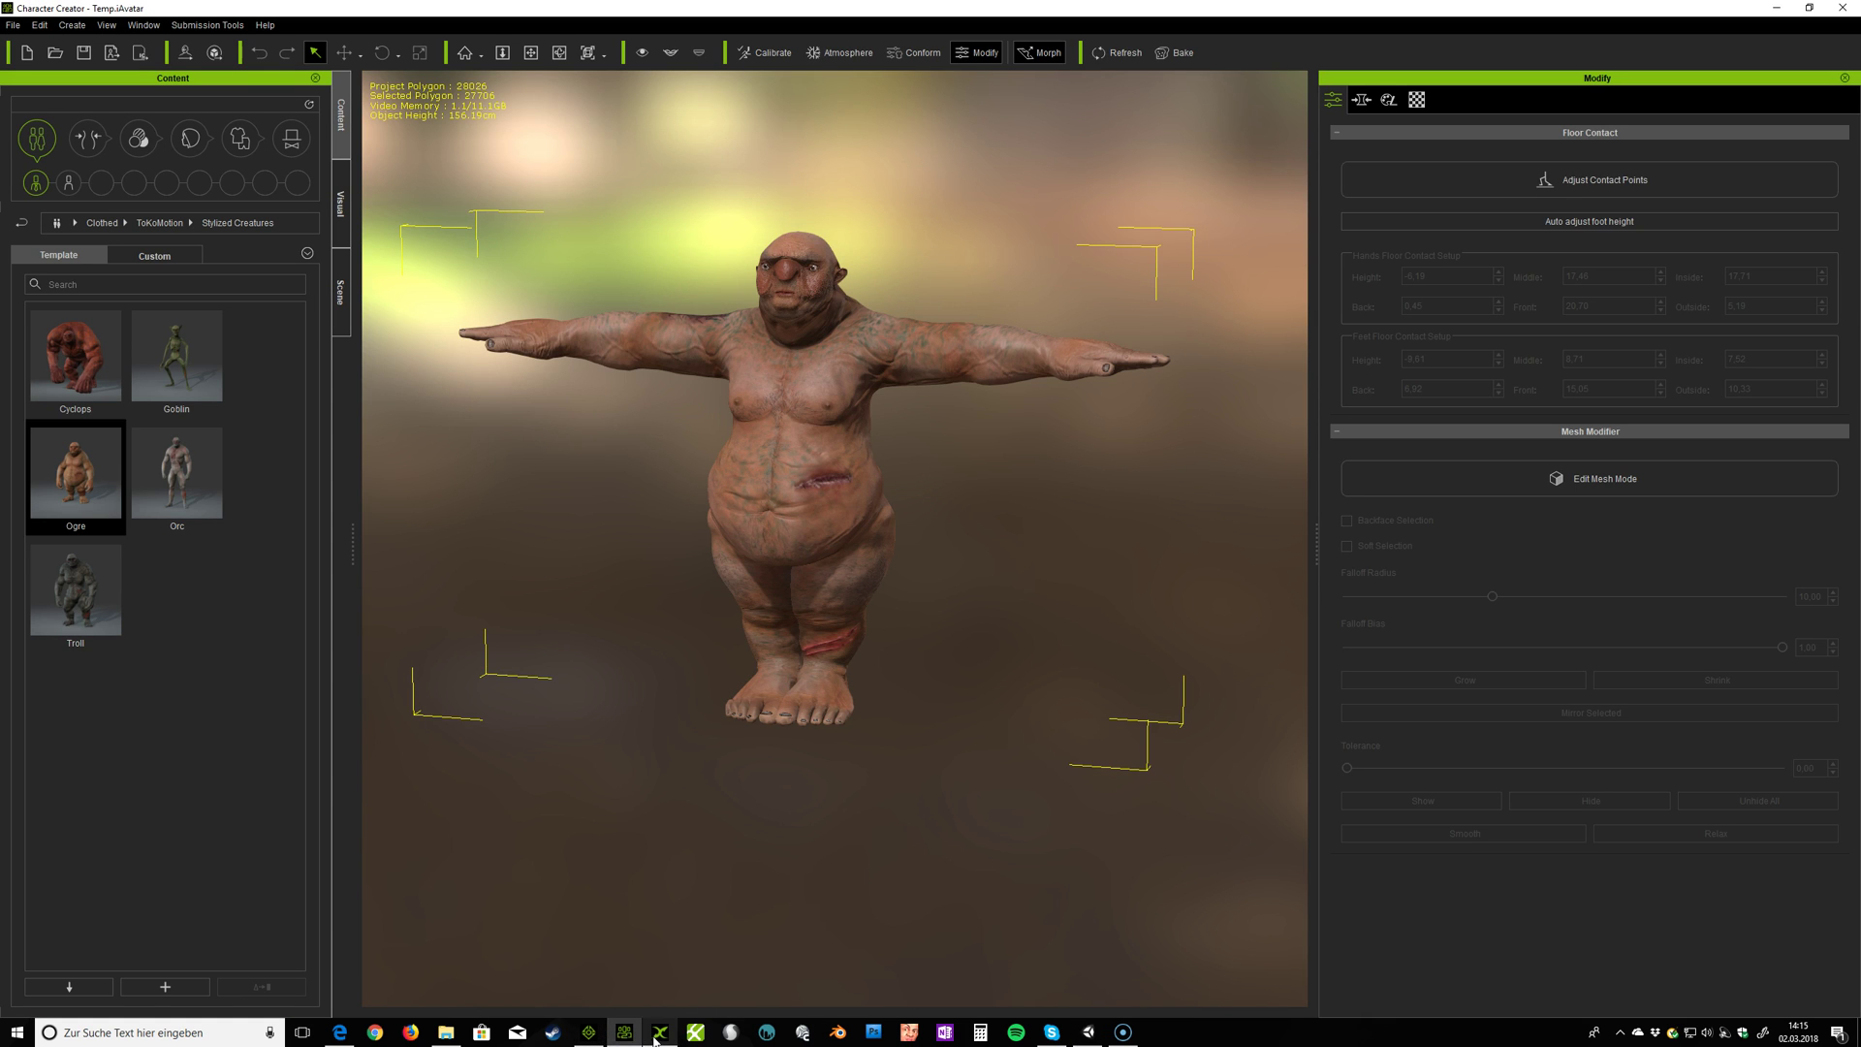
{"action": "left_click", "coordinate": [659, 1032]}
{"action": "left_click", "coordinate": [956, 553]}
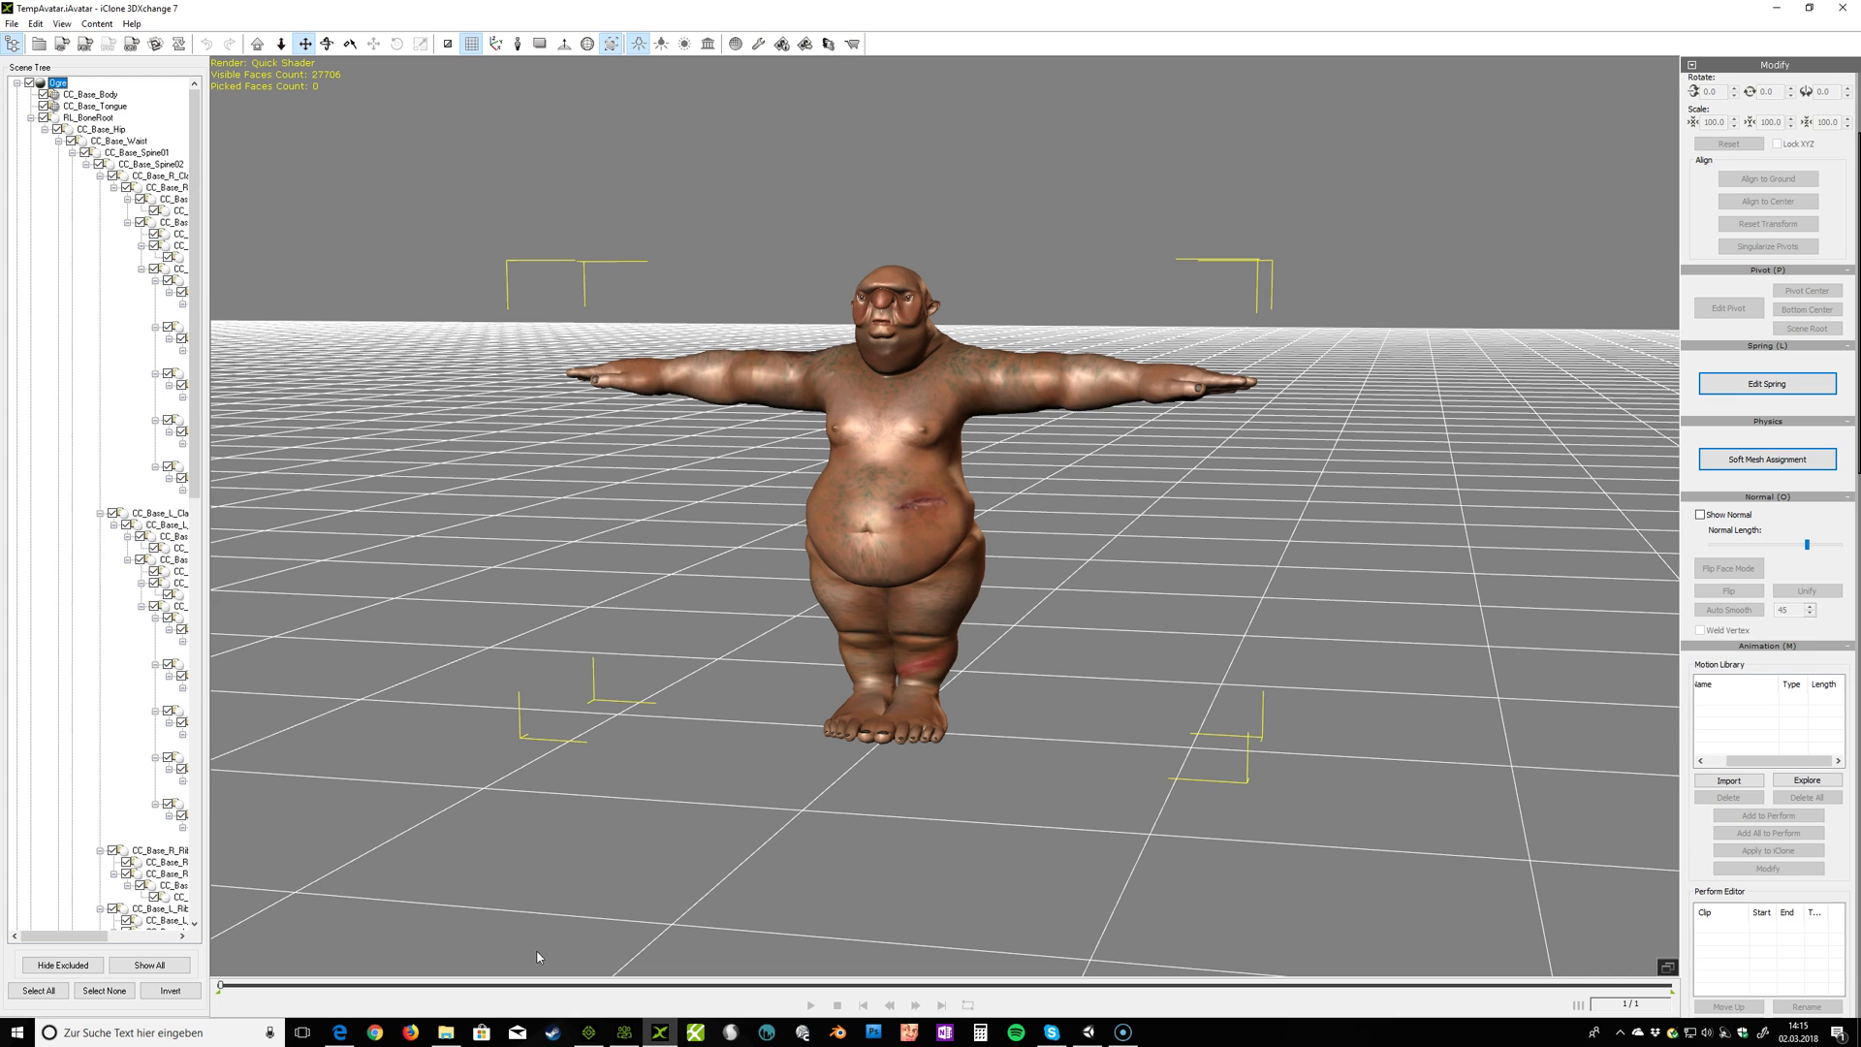
{"action": "left_click", "coordinate": [624, 1032]}
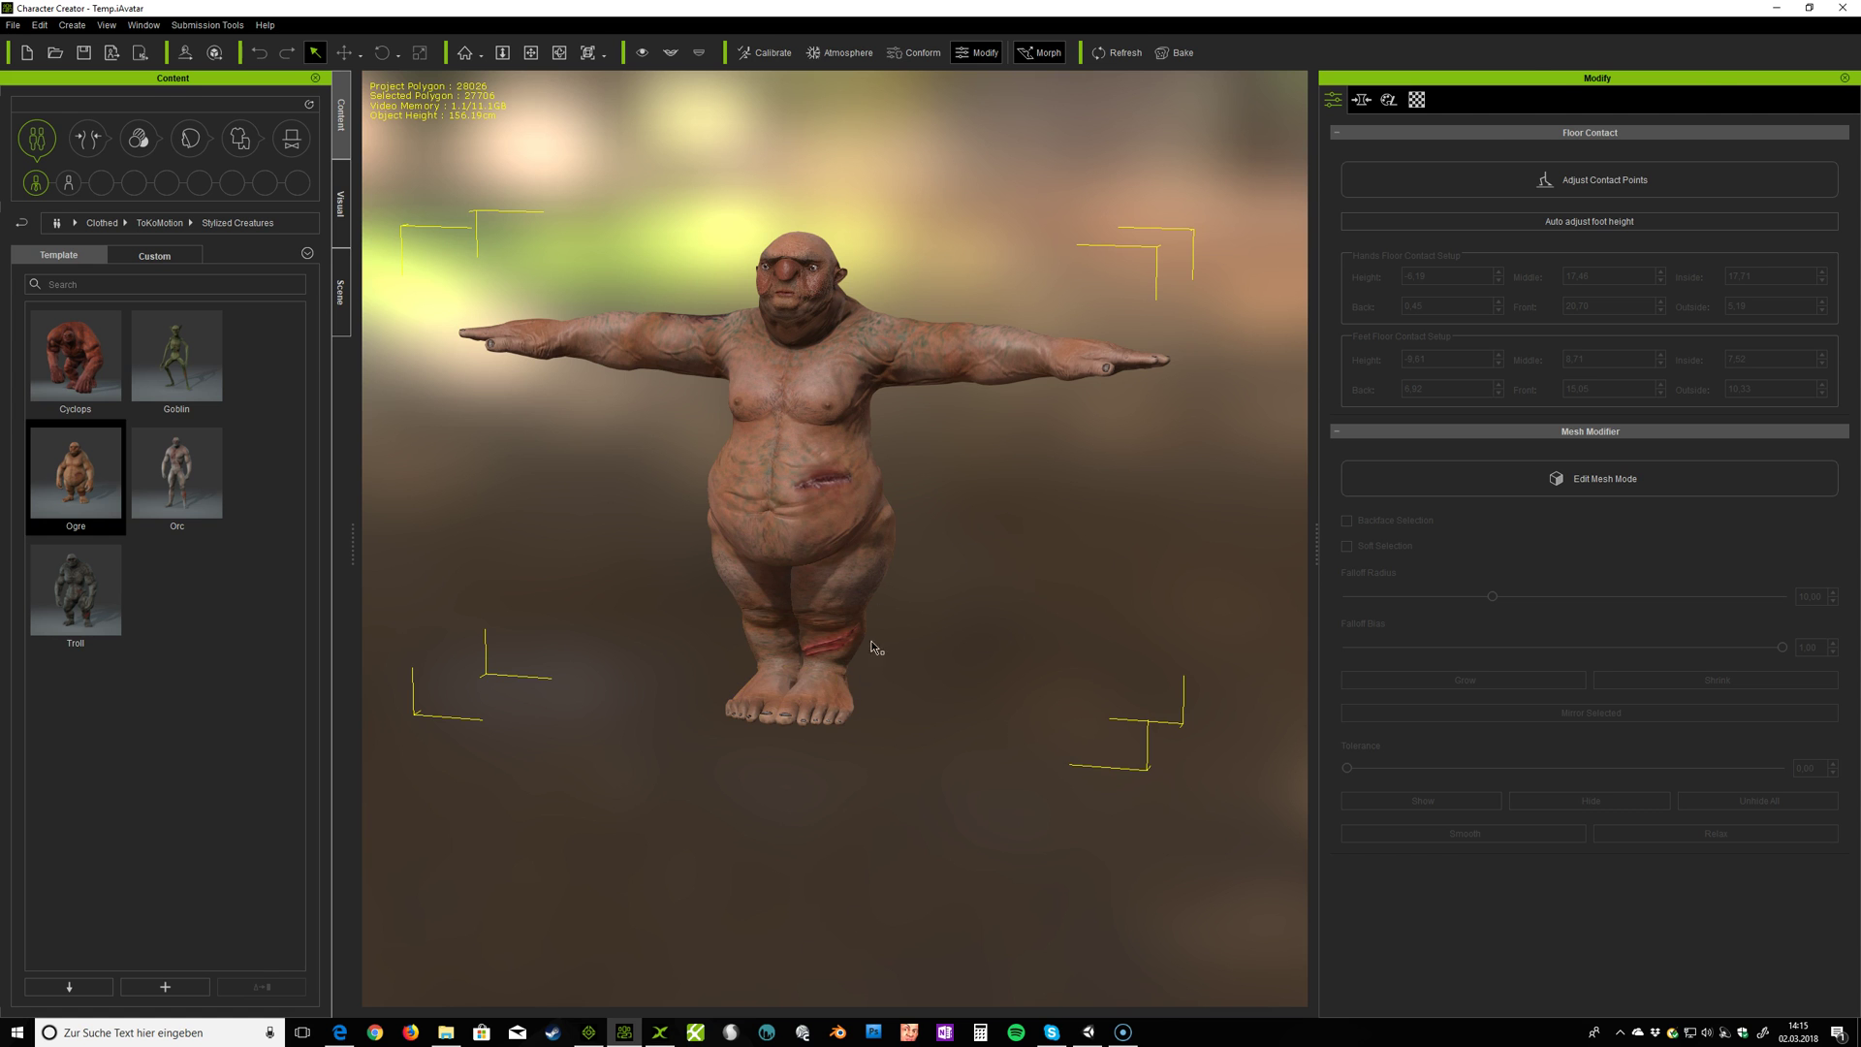
{"action": "left_click", "coordinate": [588, 1032]}
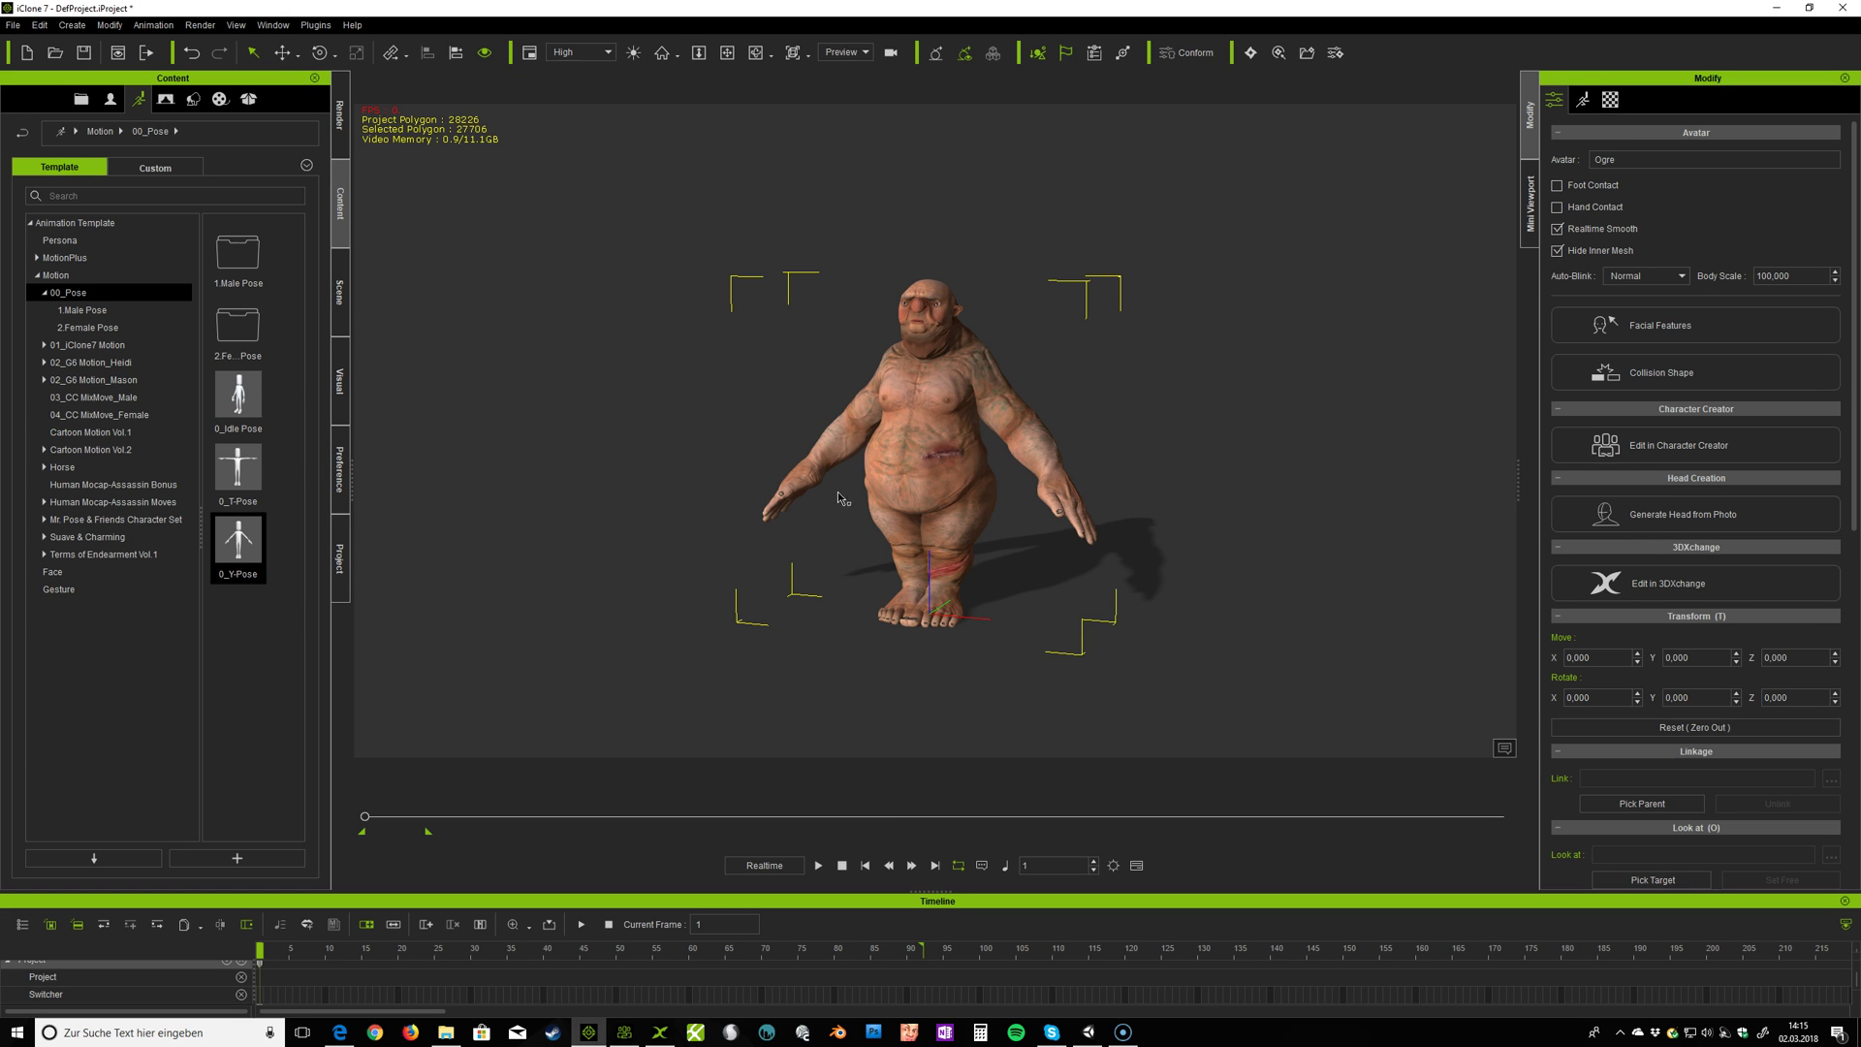
Step: Send the Ogre avatar from iClone 7 into 3DXchange and orbit closer to it
{"action": "left_click", "coordinate": [1639, 590]}
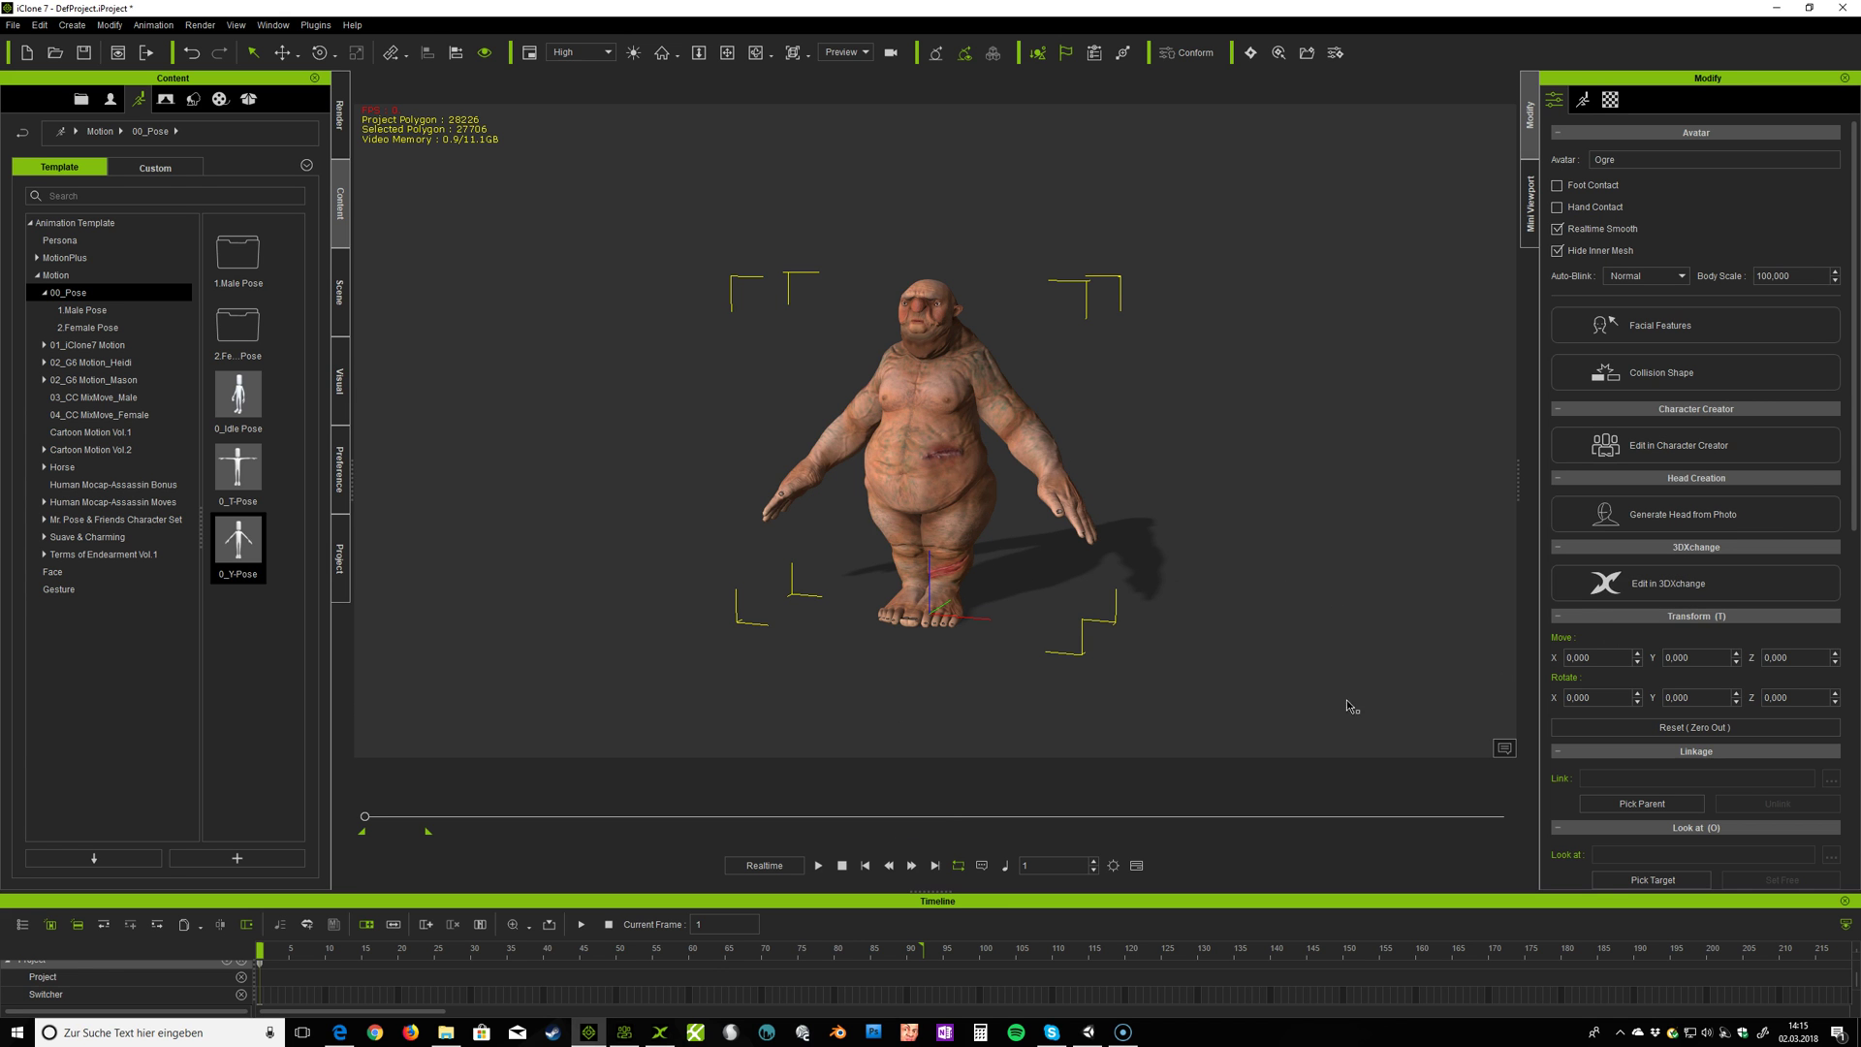
{"action": "left_click", "coordinate": [663, 1027]}
{"action": "right_click_drag", "start_coordinate": [640, 547], "coordinate": [642, 528]}
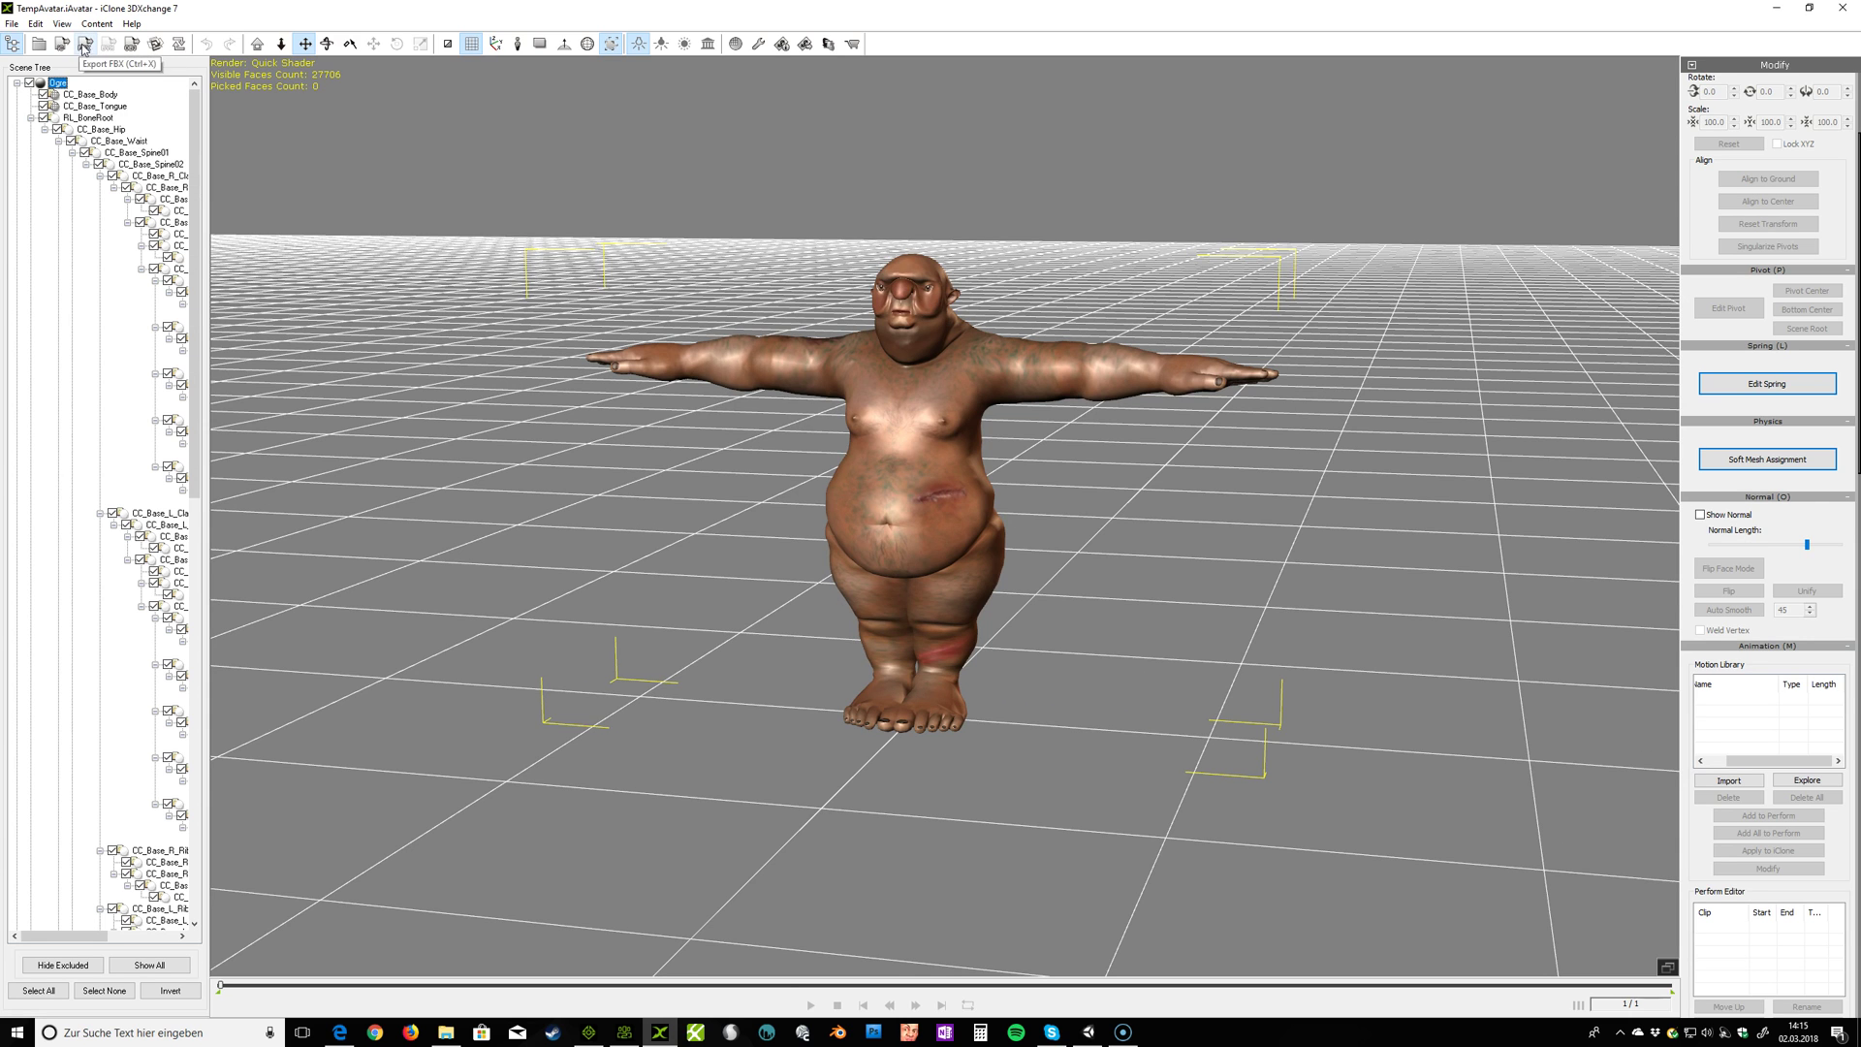
Step: Choose the GameEngine_Unity3D FBX preset, turn off Embed Textures and set max image size 2048
{"action": "left_click", "coordinate": [86, 46]}
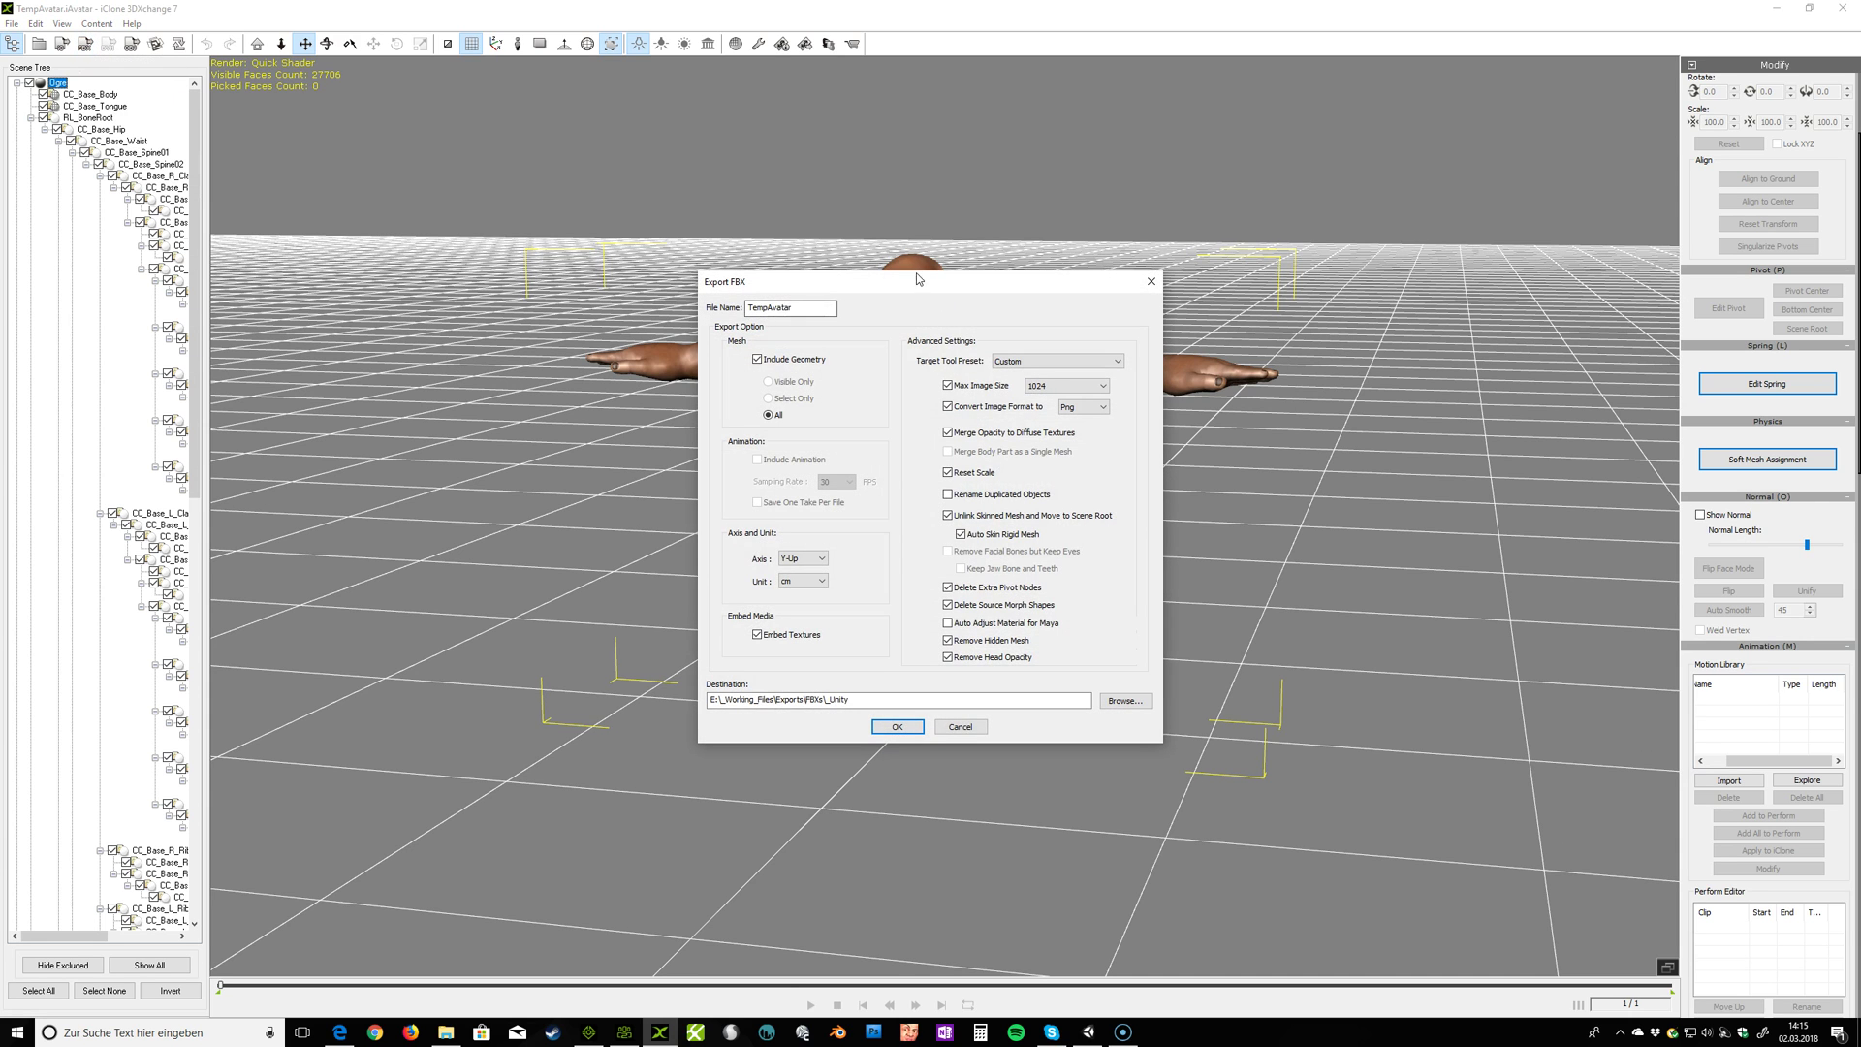
{"action": "left_click_drag", "start_coordinate": [909, 283], "coordinate": [892, 235]}
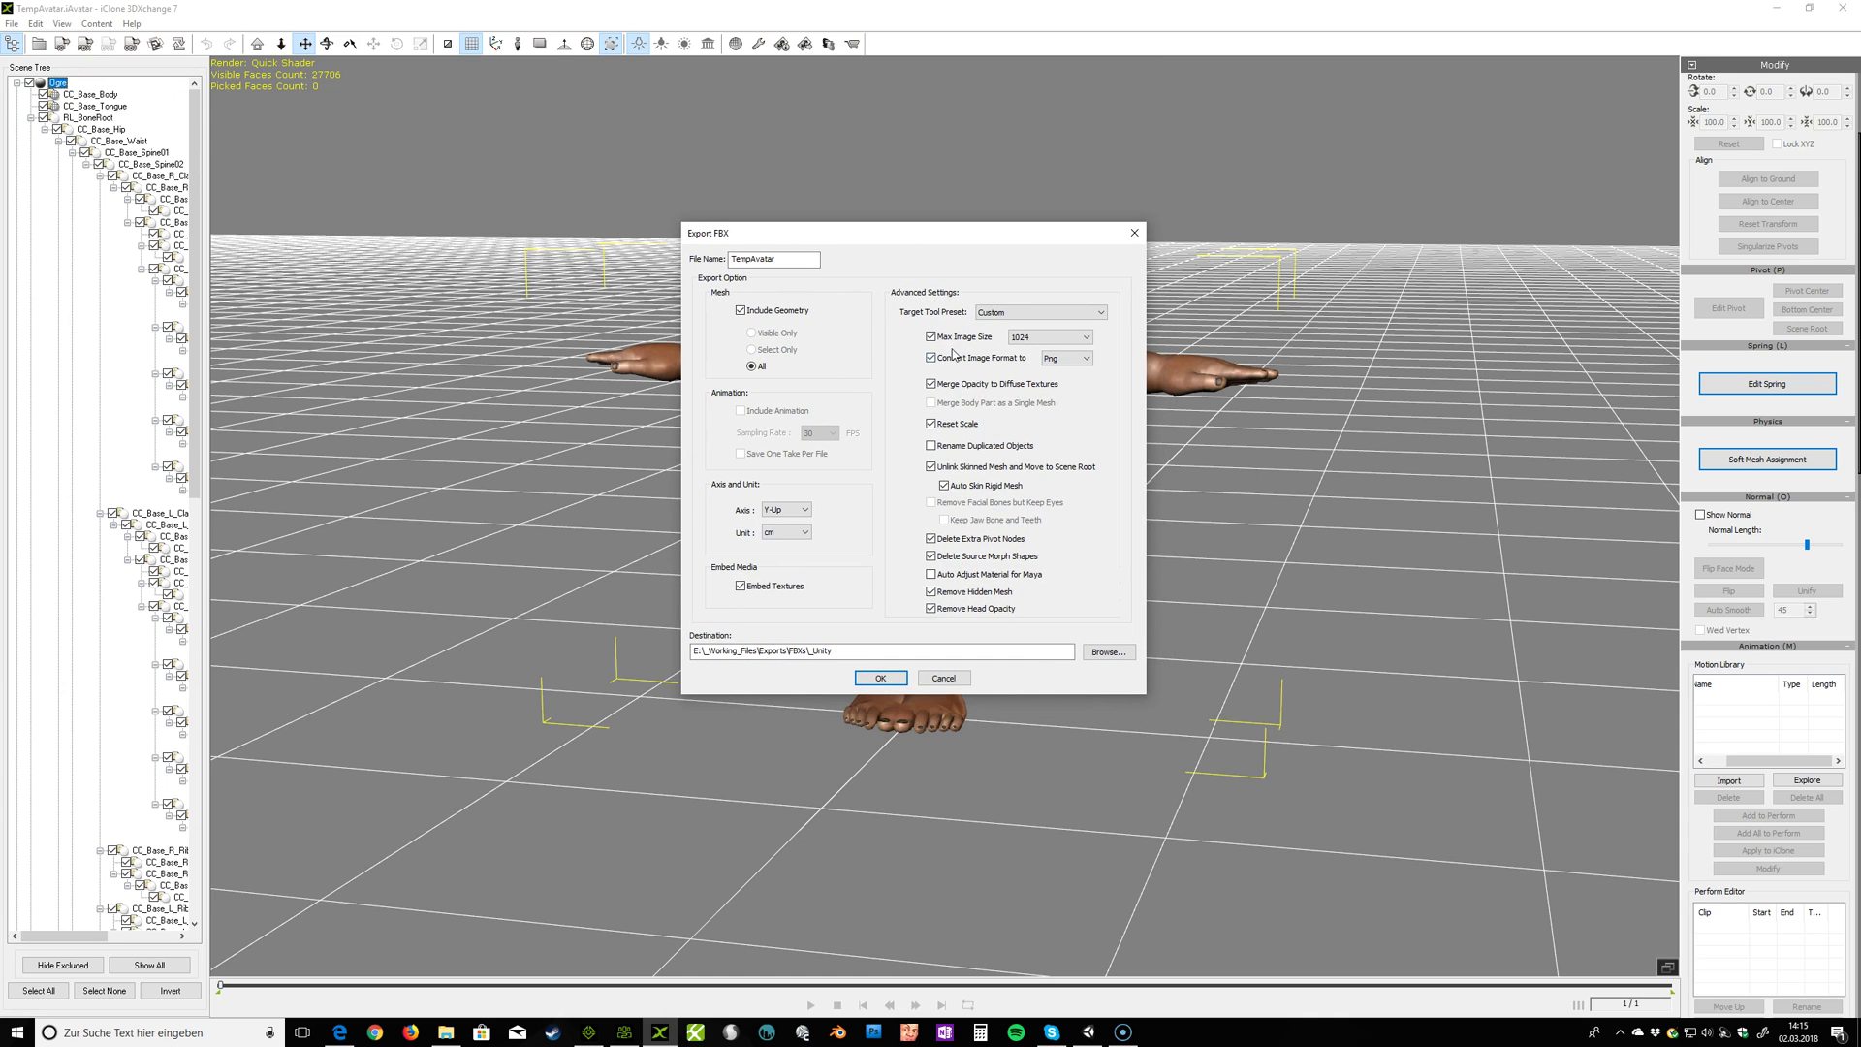
{"action": "left_click", "coordinate": [1005, 315]}
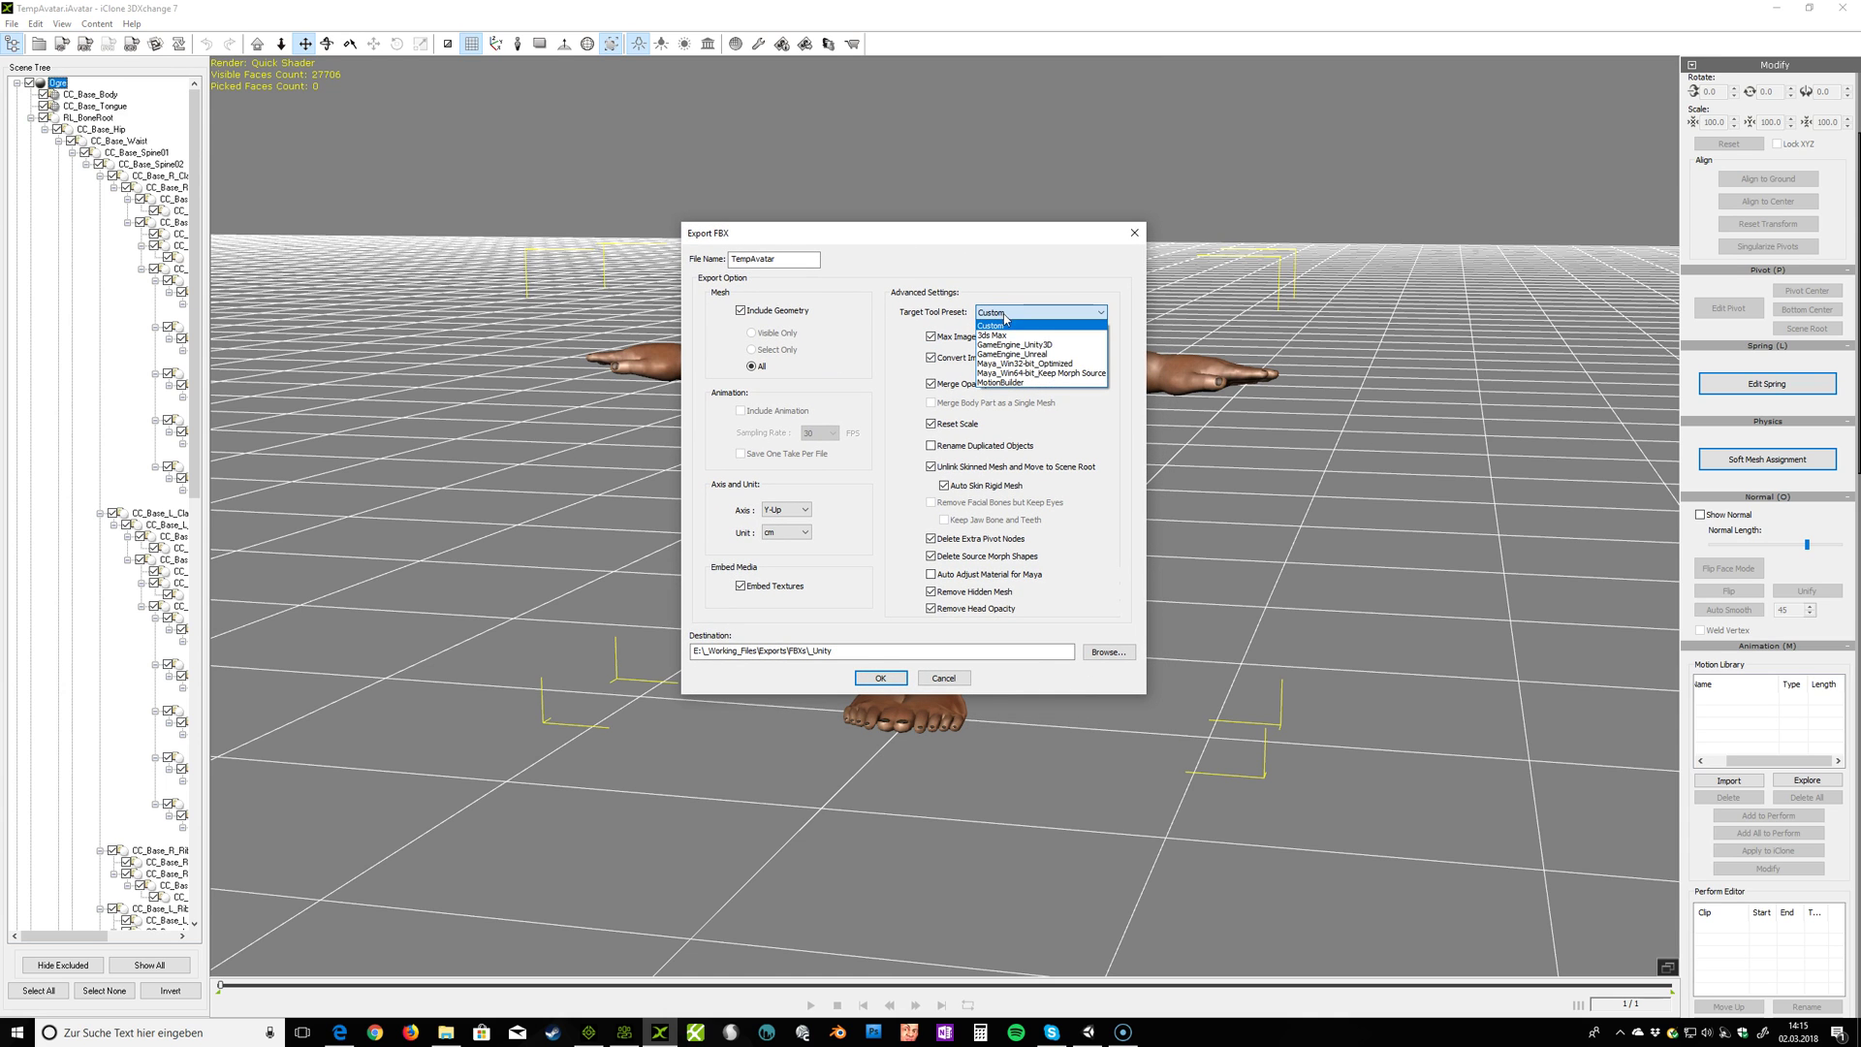
{"action": "left_click", "coordinate": [1066, 346]}
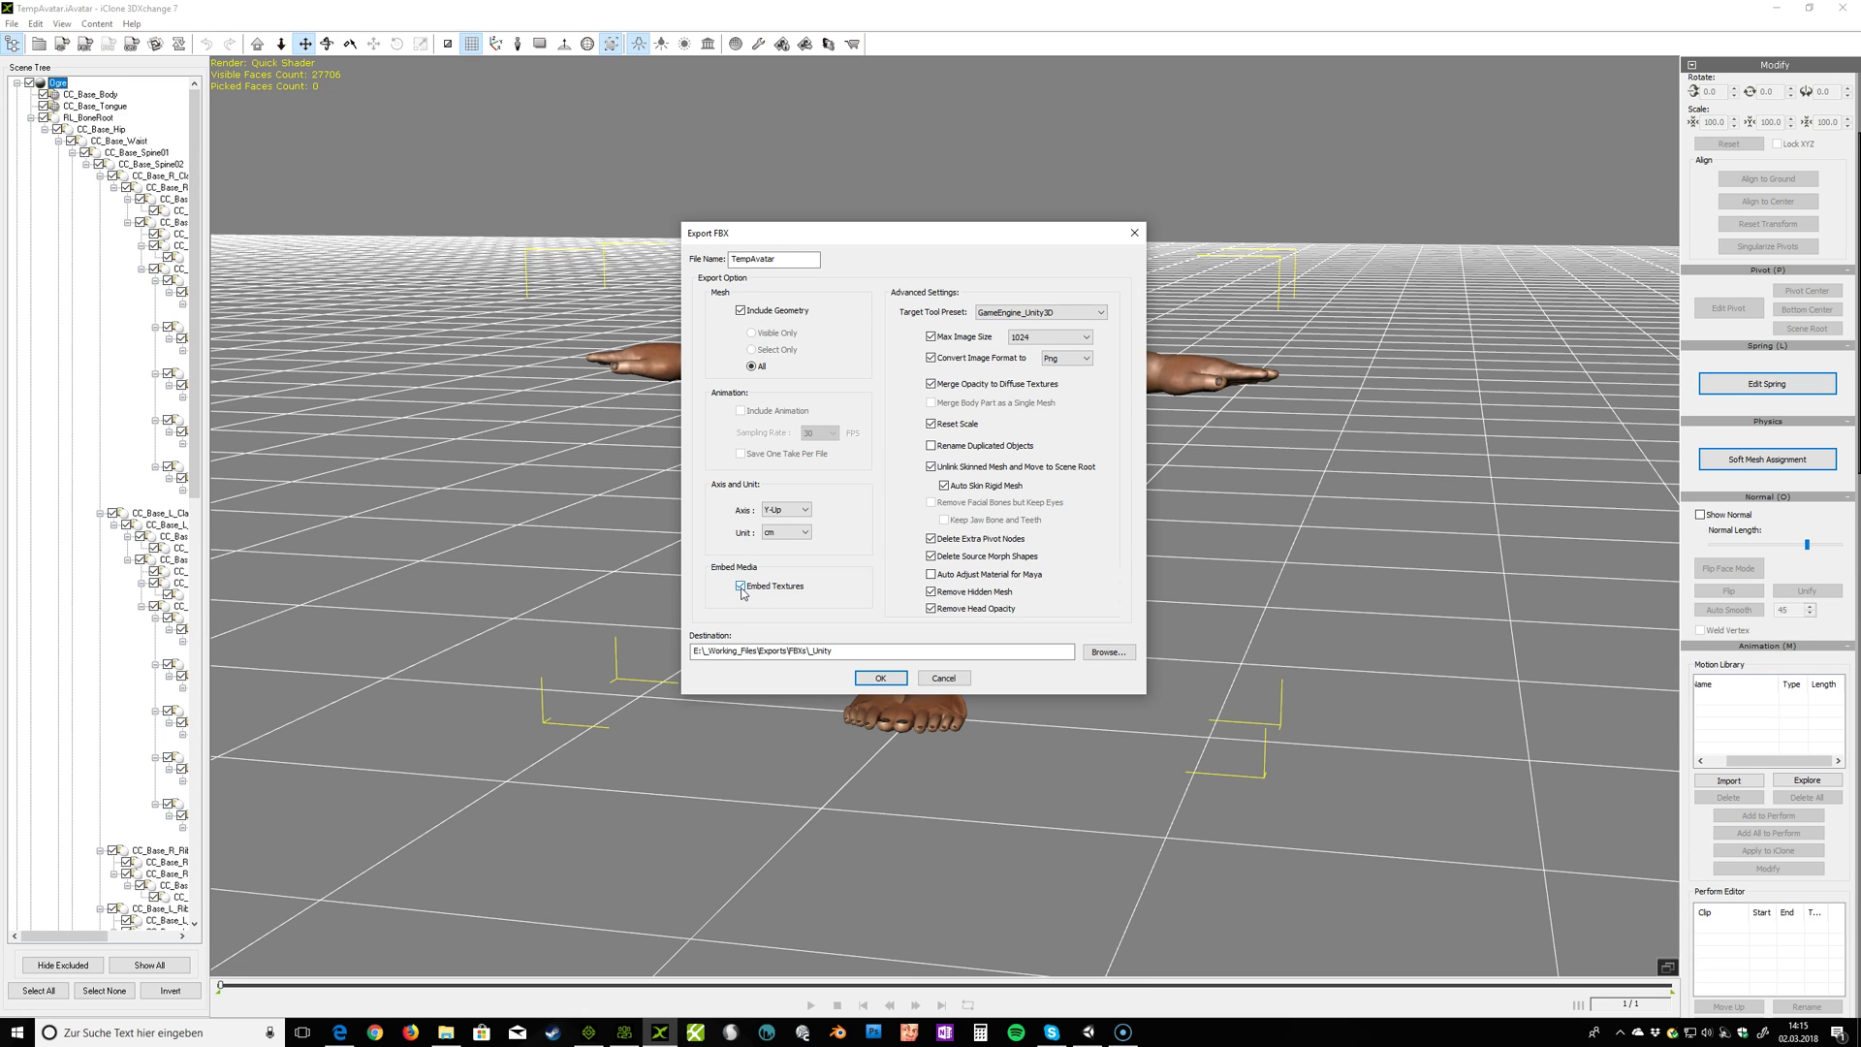
{"action": "left_click", "coordinate": [740, 587]}
{"action": "left_click", "coordinate": [1043, 338]}
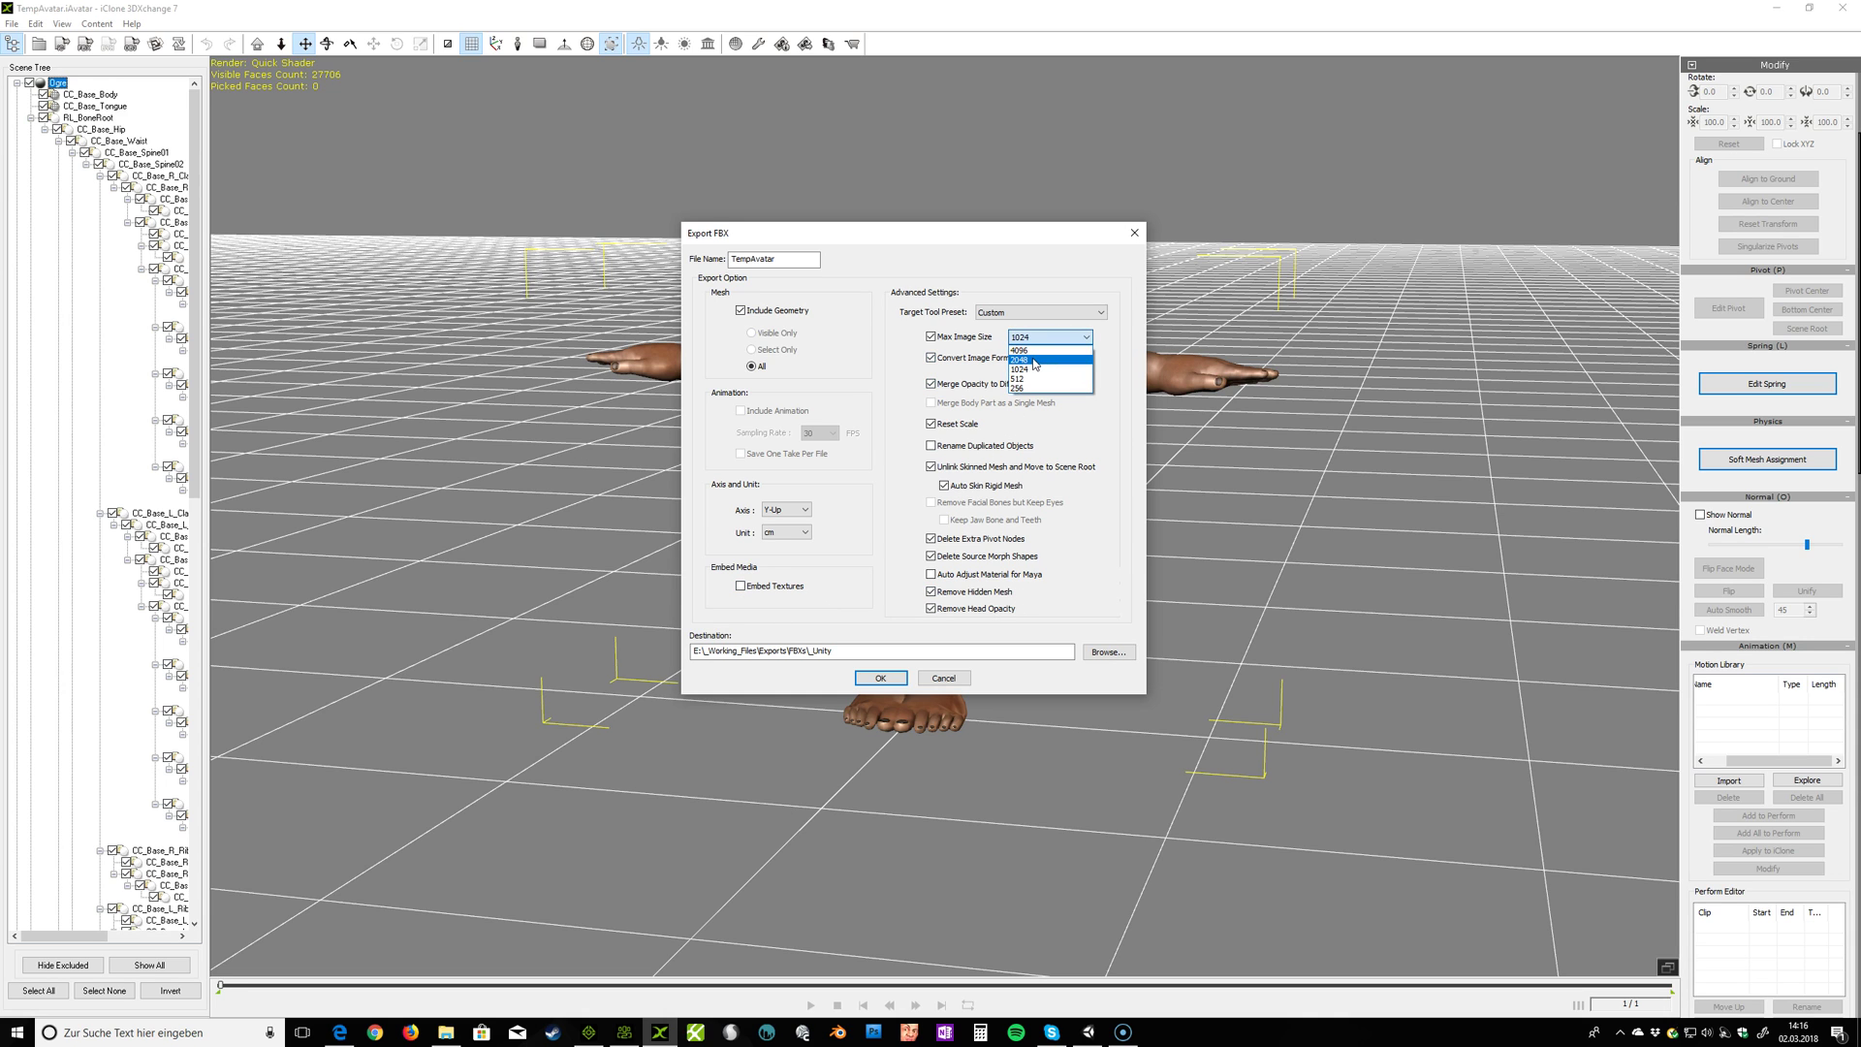
{"action": "left_click", "coordinate": [1033, 361]}
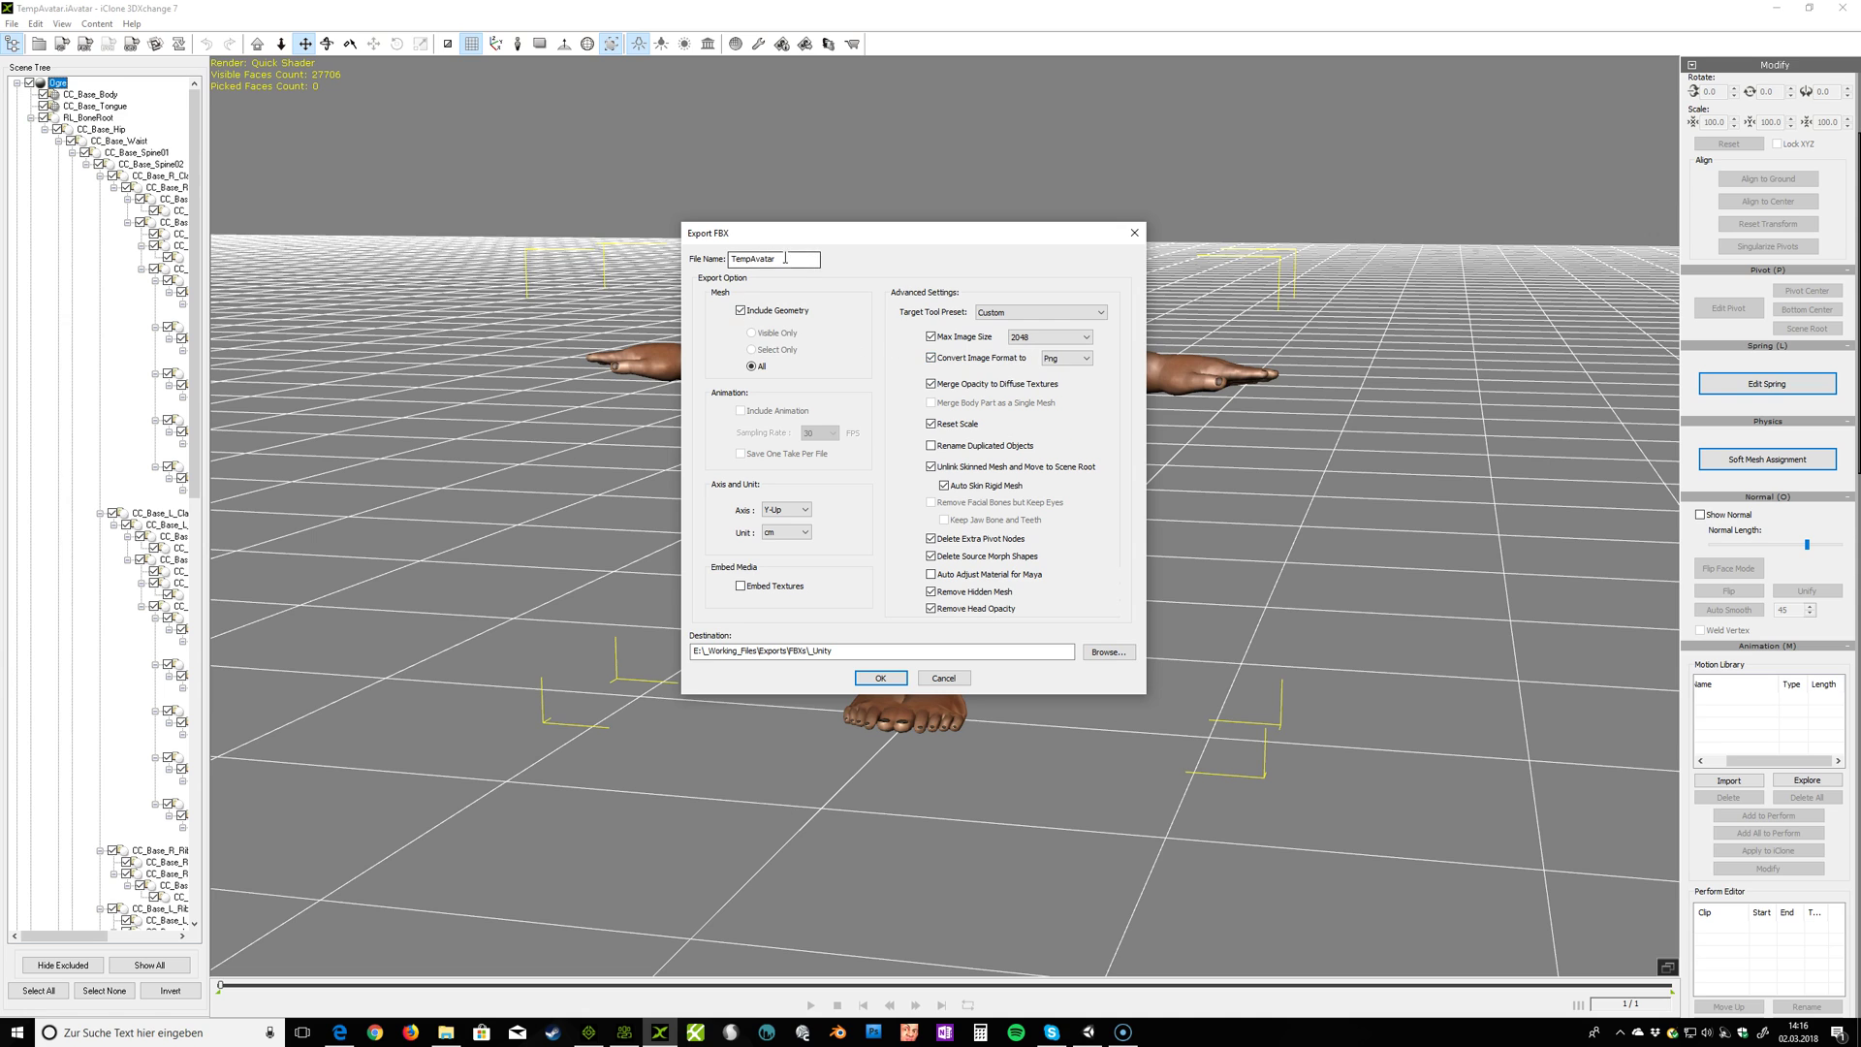
Step: Rename the export file to Ogre_from_3DXchange and run the FBX export
{"action": "left_click_drag", "start_coordinate": [785, 258], "coordinate": [682, 248]}
{"action": "type", "text": "Ogre_from_3DXchange"}
{"action": "left_click", "coordinate": [880, 678]}
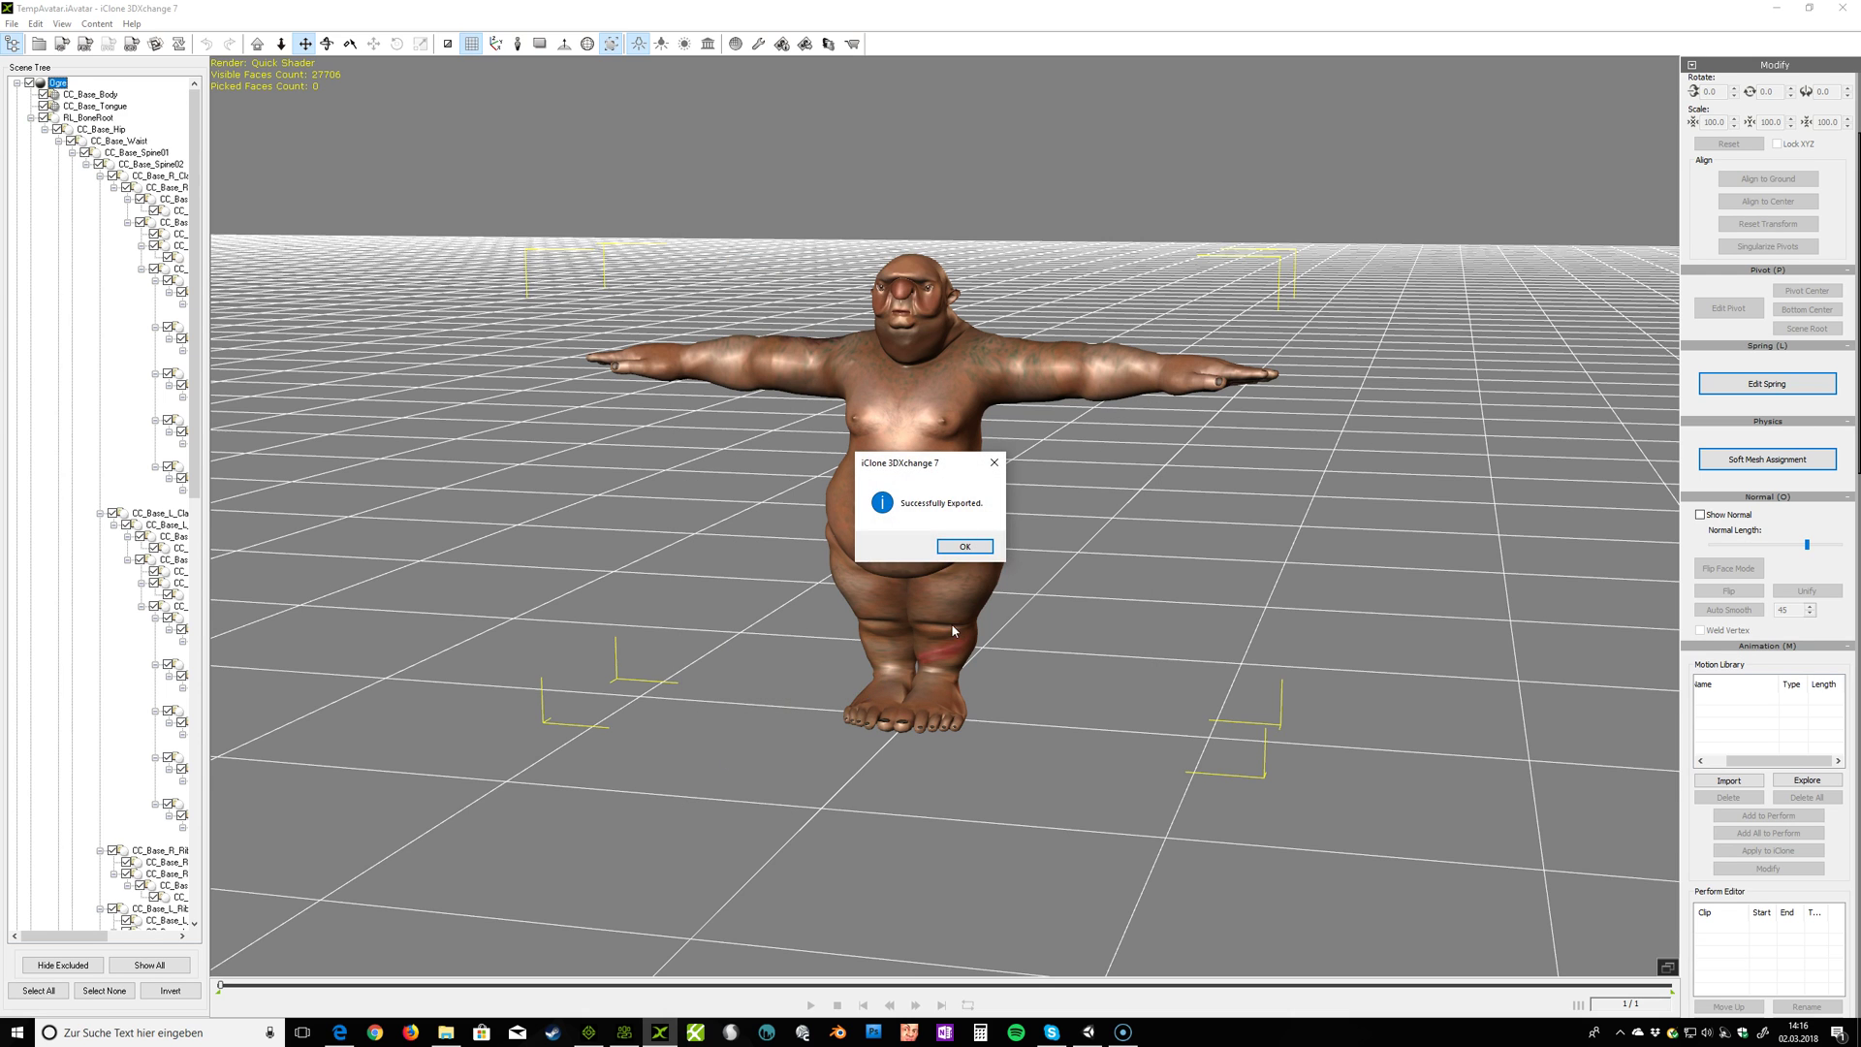
{"action": "left_click", "coordinate": [959, 548]}
Step: Delete TempAvatar.fbx from the _Unity folder and check the Ogre_from_3DXchange.fbm texture folder
{"action": "left_click", "coordinate": [447, 1031]}
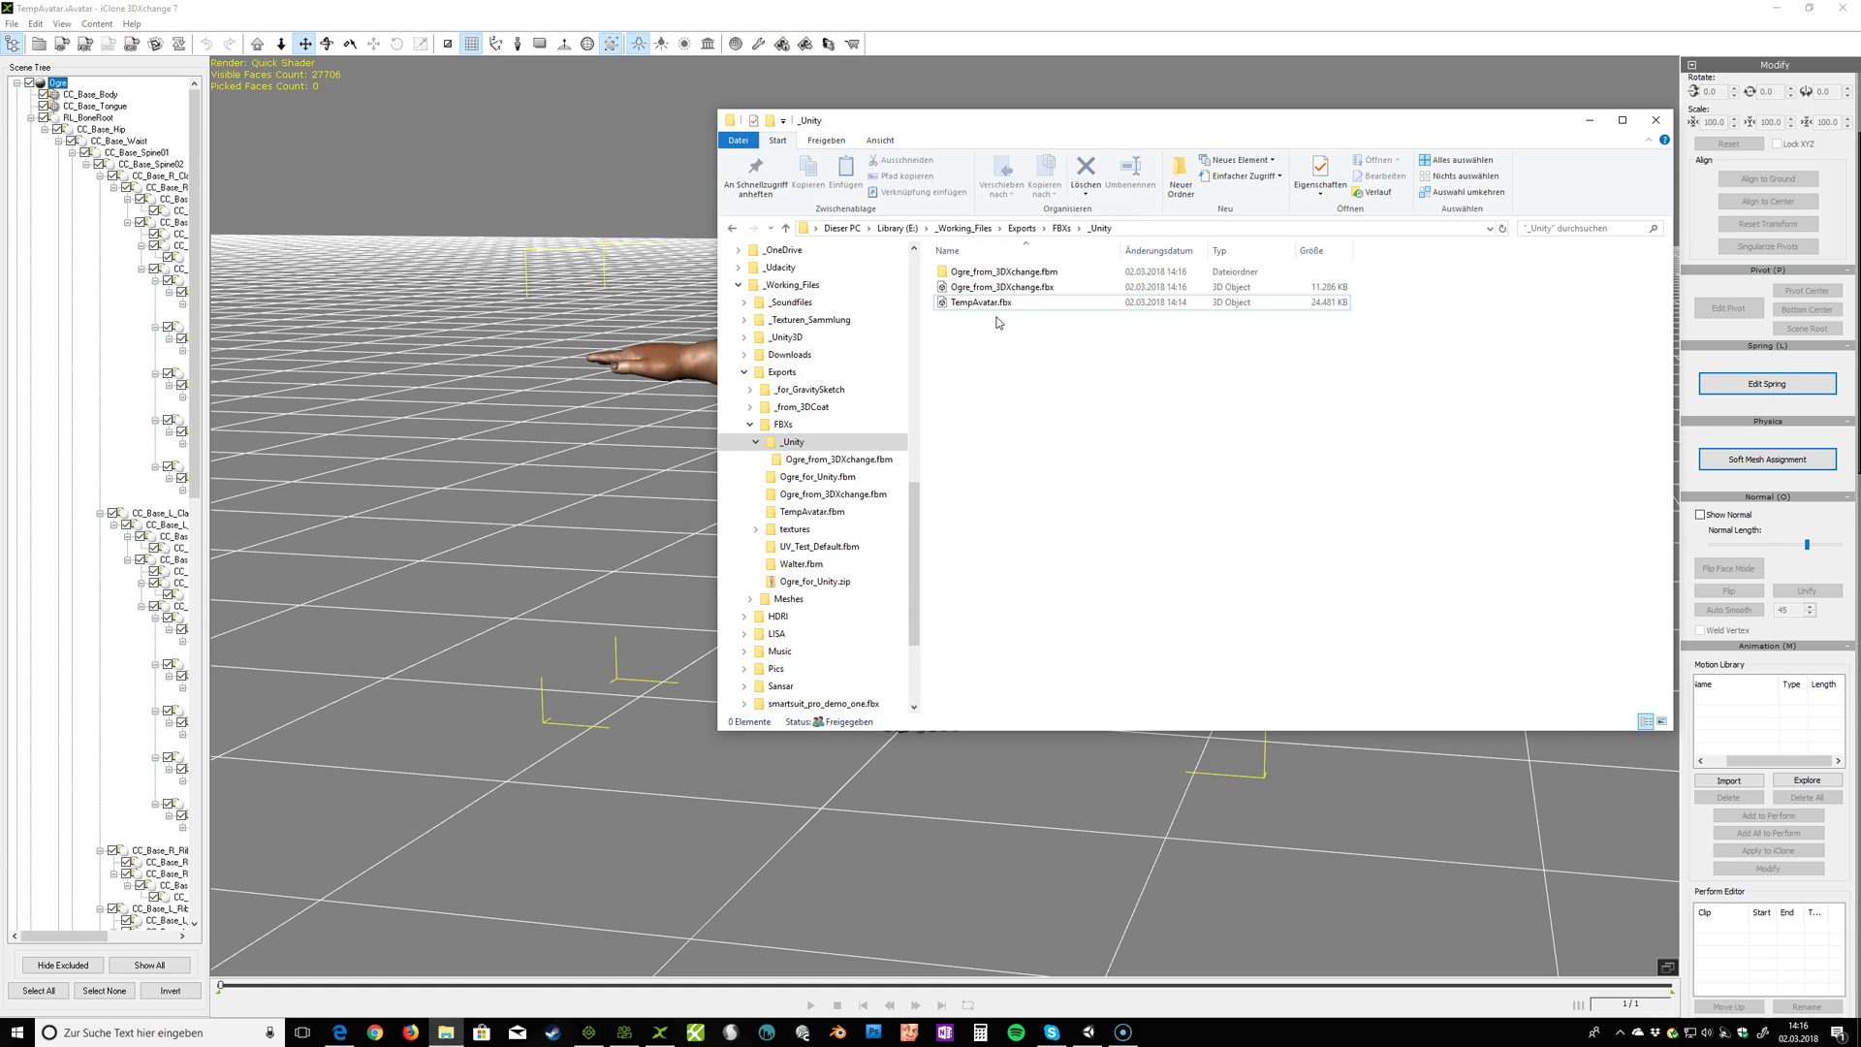
{"action": "left_click", "coordinate": [977, 304]}
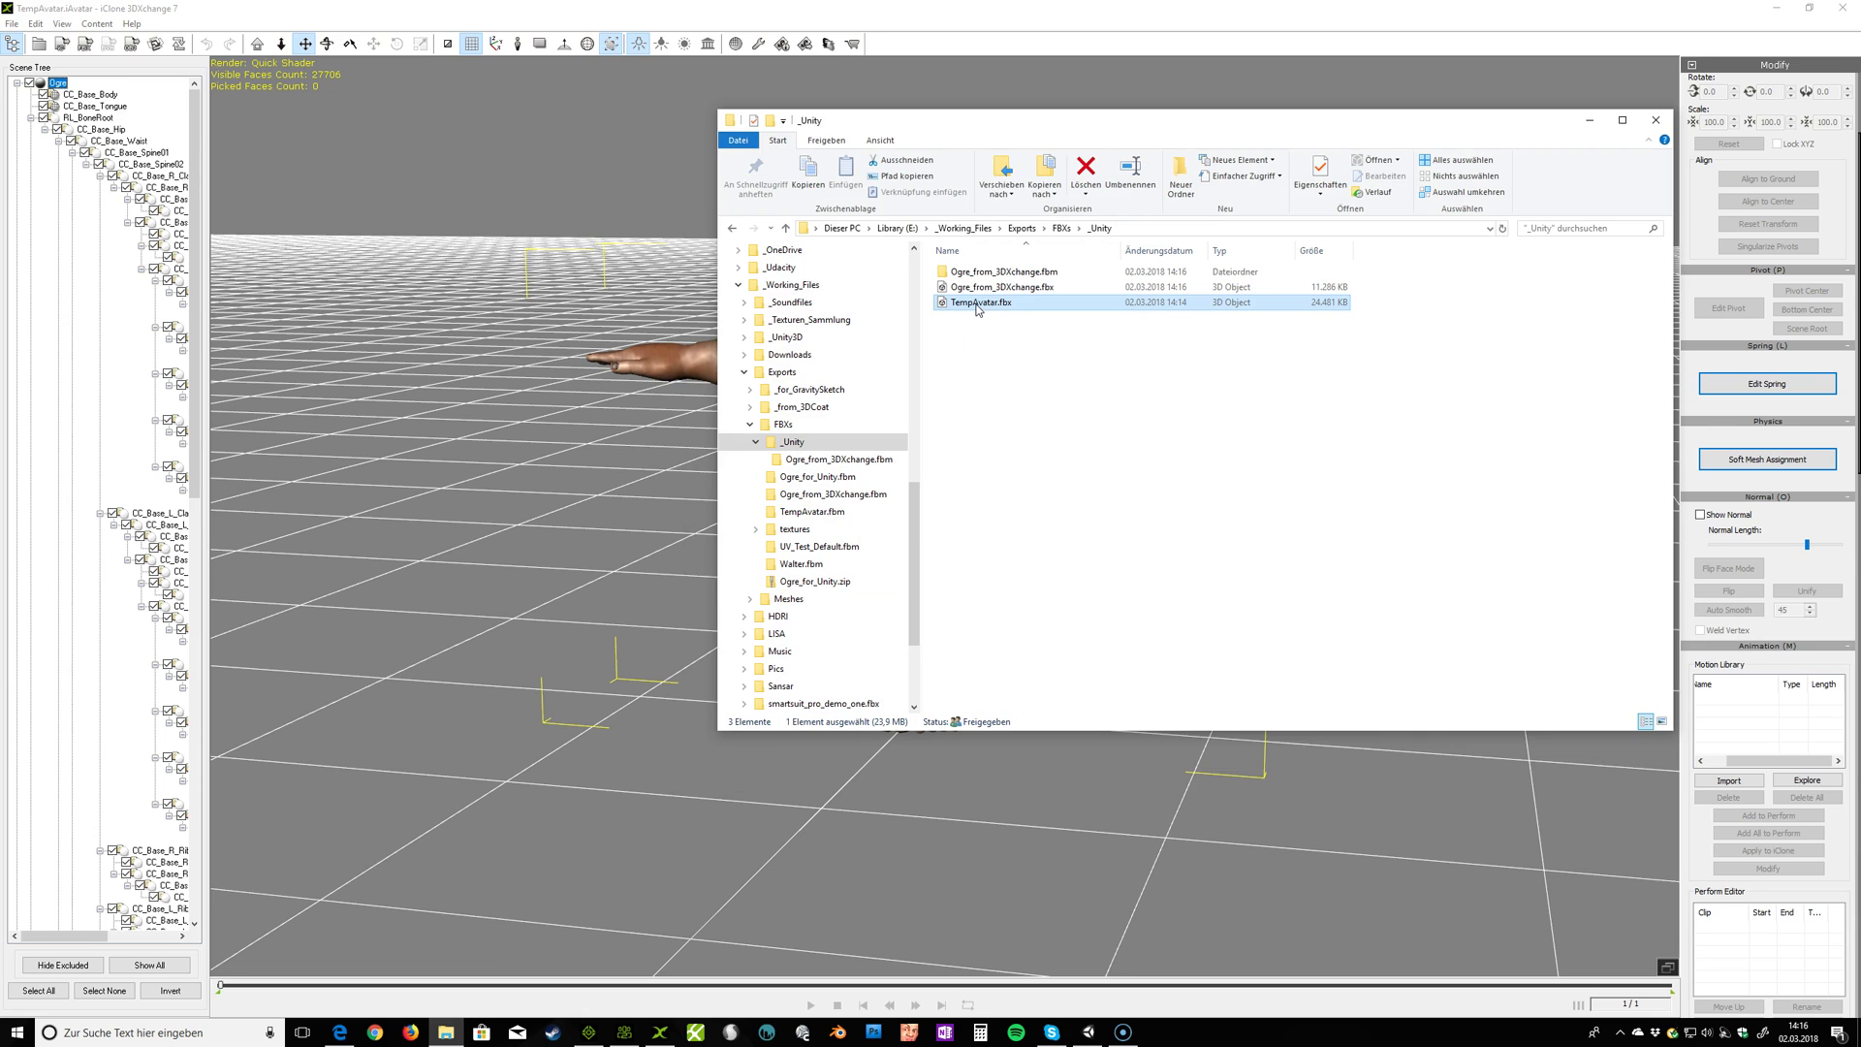
{"action": "key", "text": "Delete"}
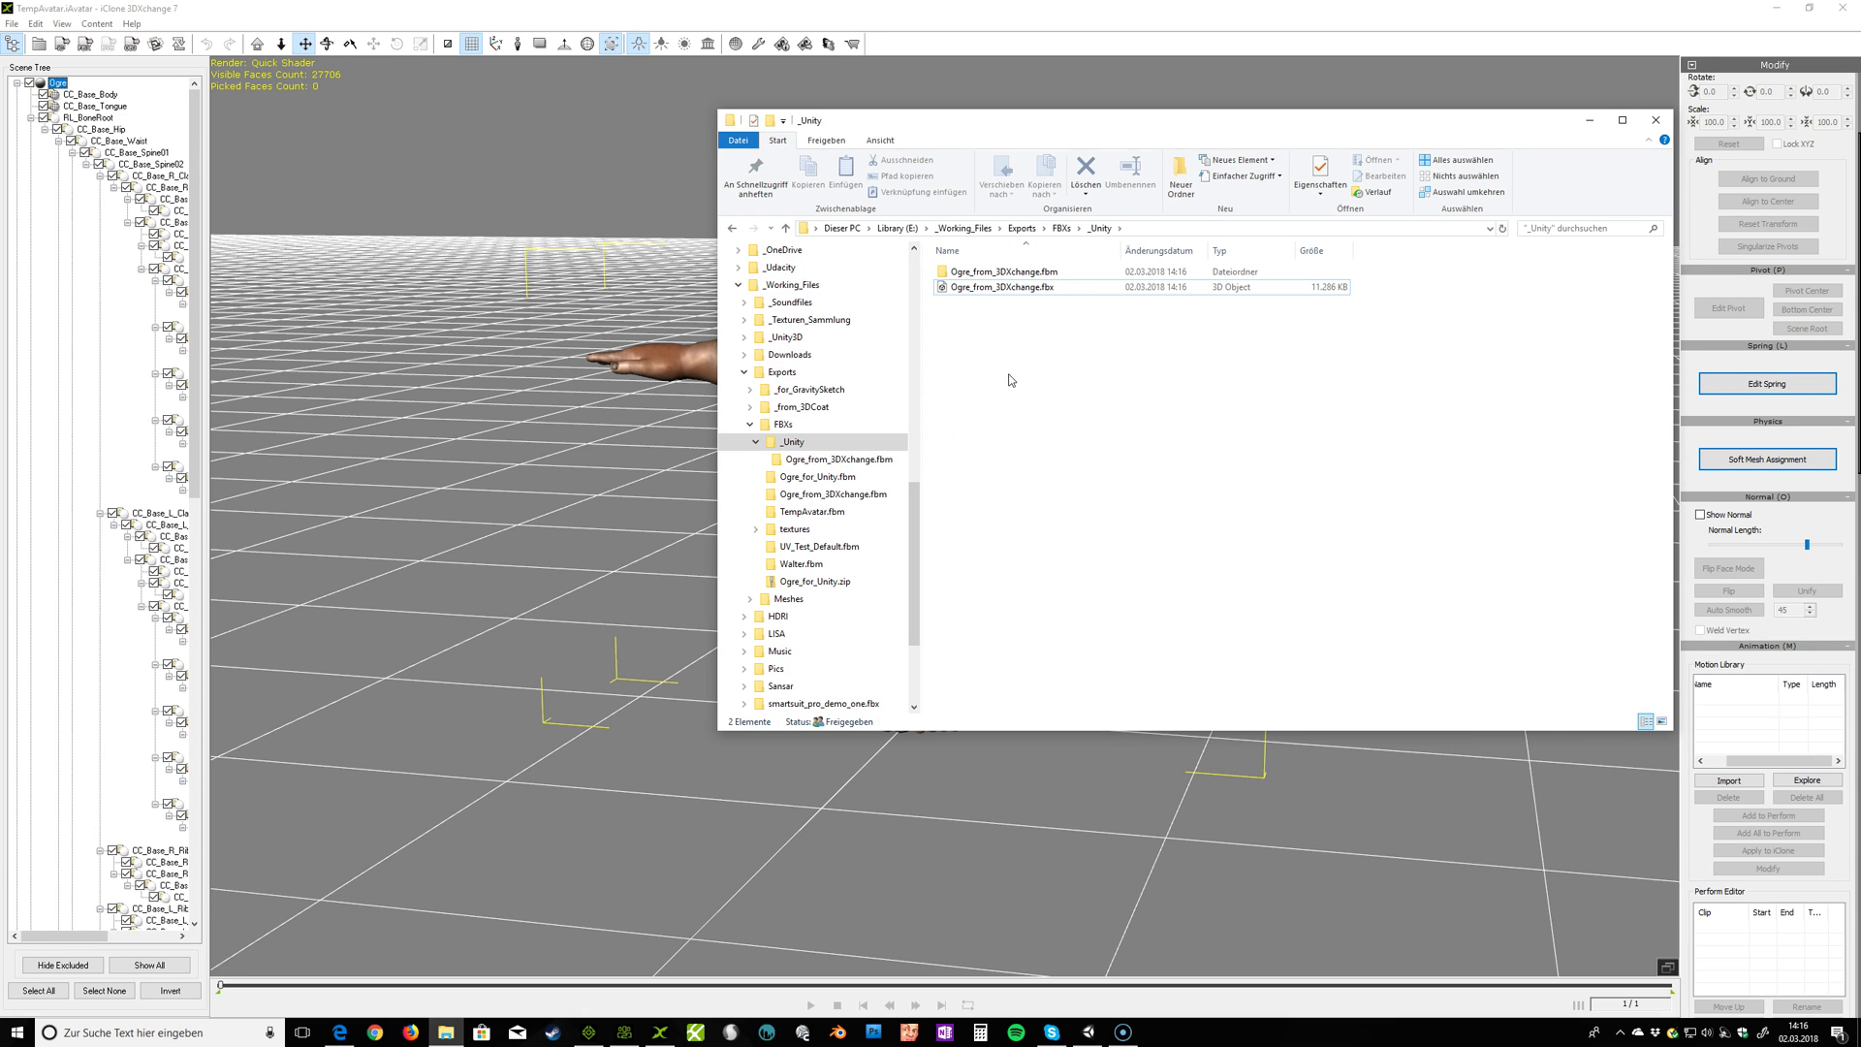
{"action": "left_click", "coordinate": [998, 288]}
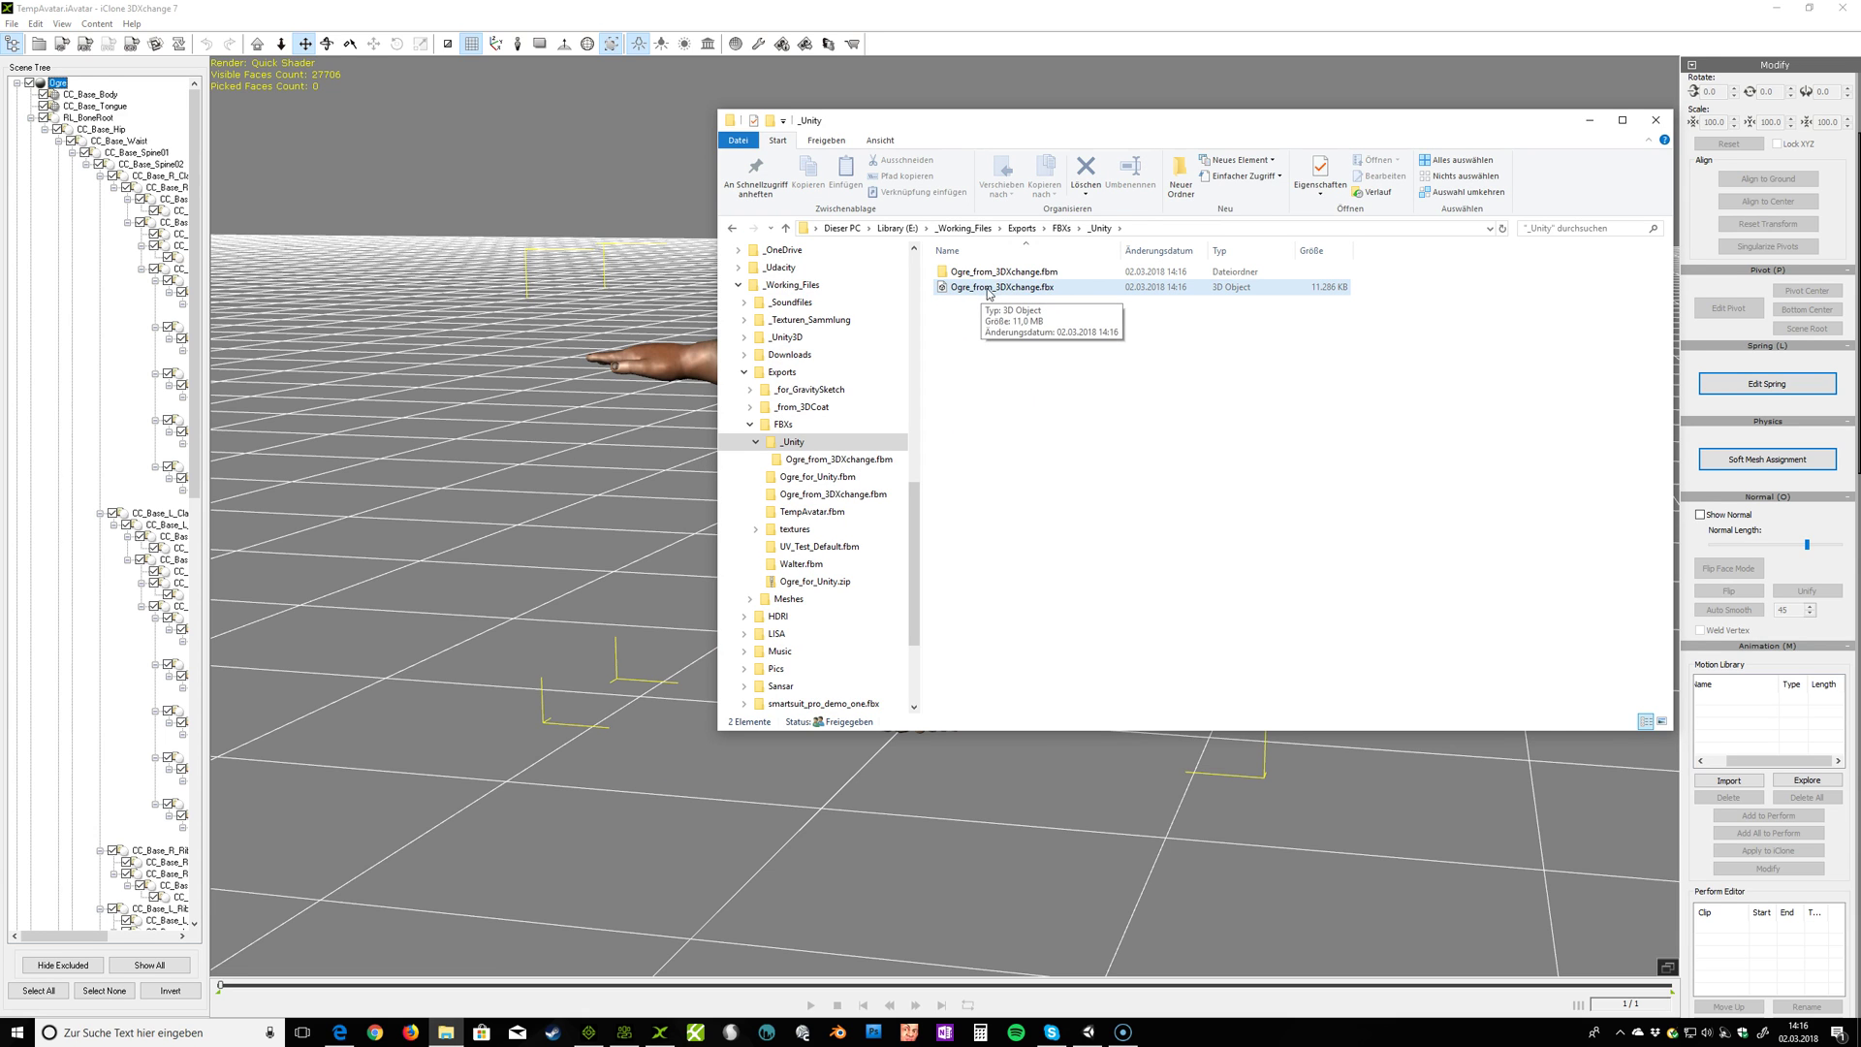
{"action": "left_click", "coordinate": [1011, 275]}
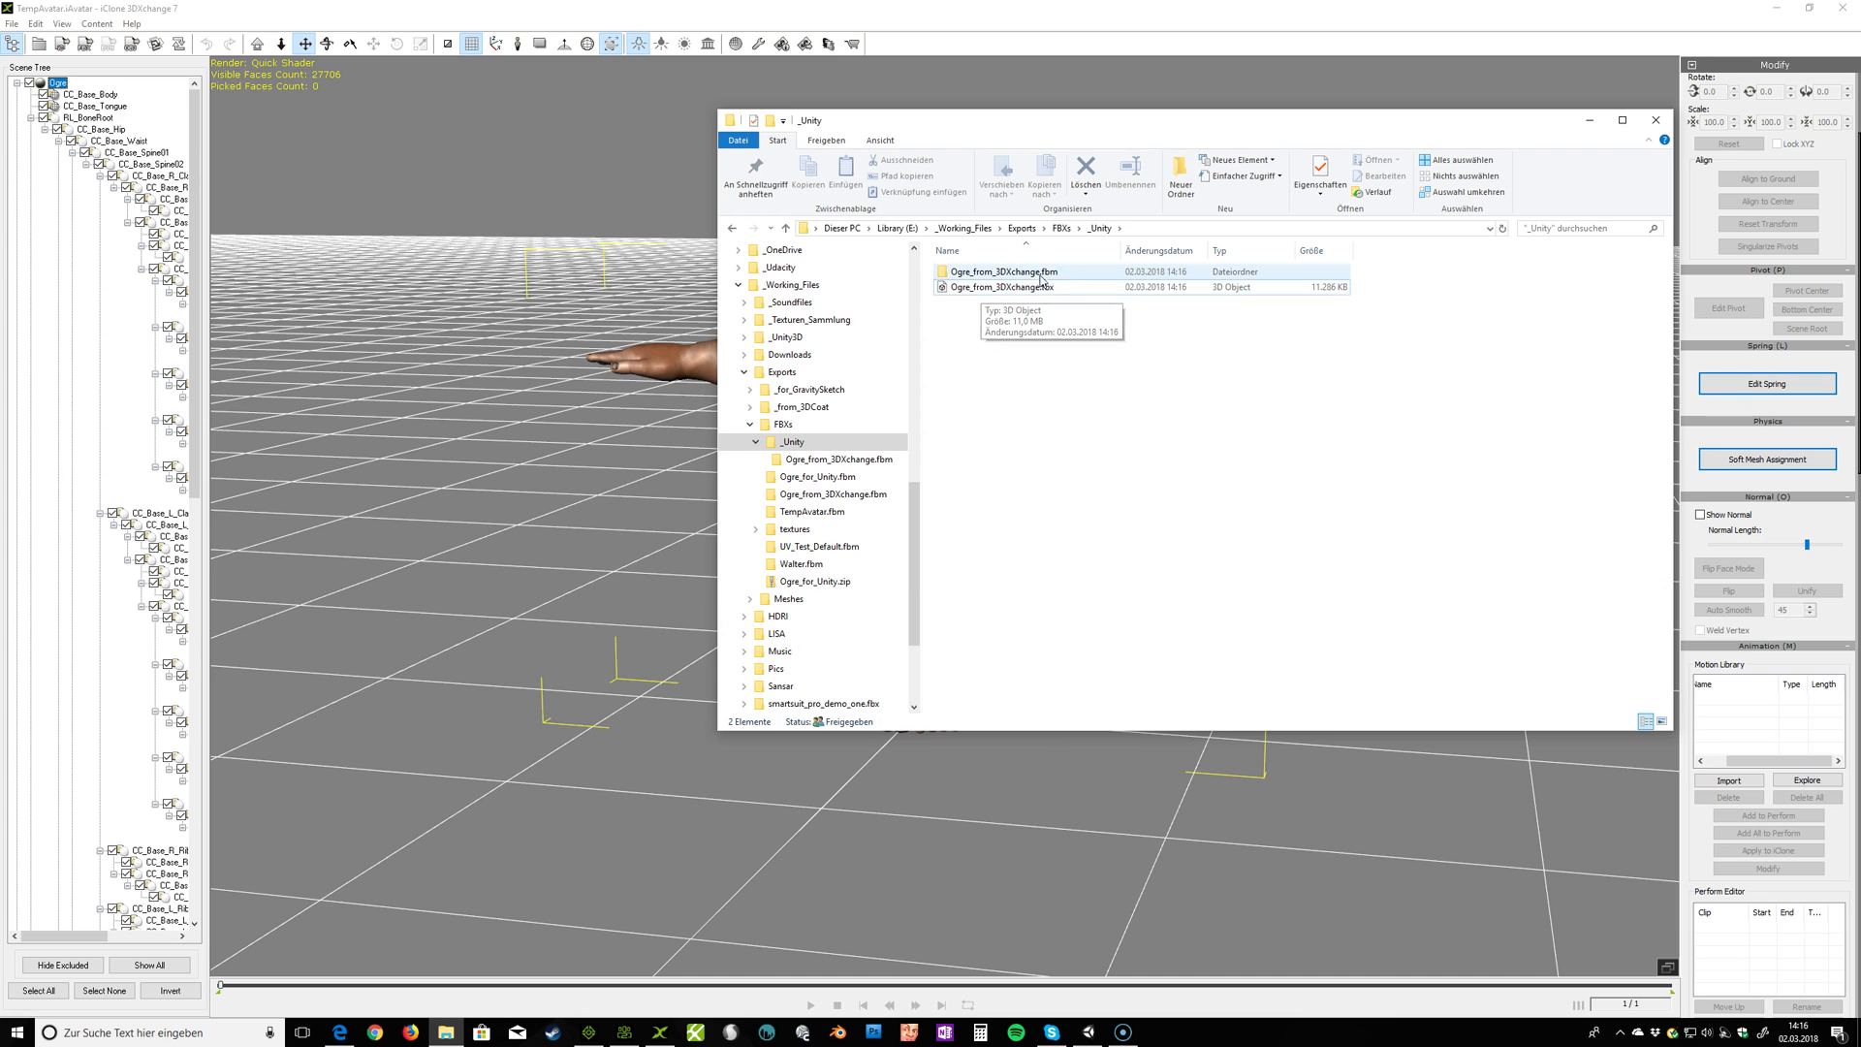
{"action": "double_click", "coordinate": [978, 276]}
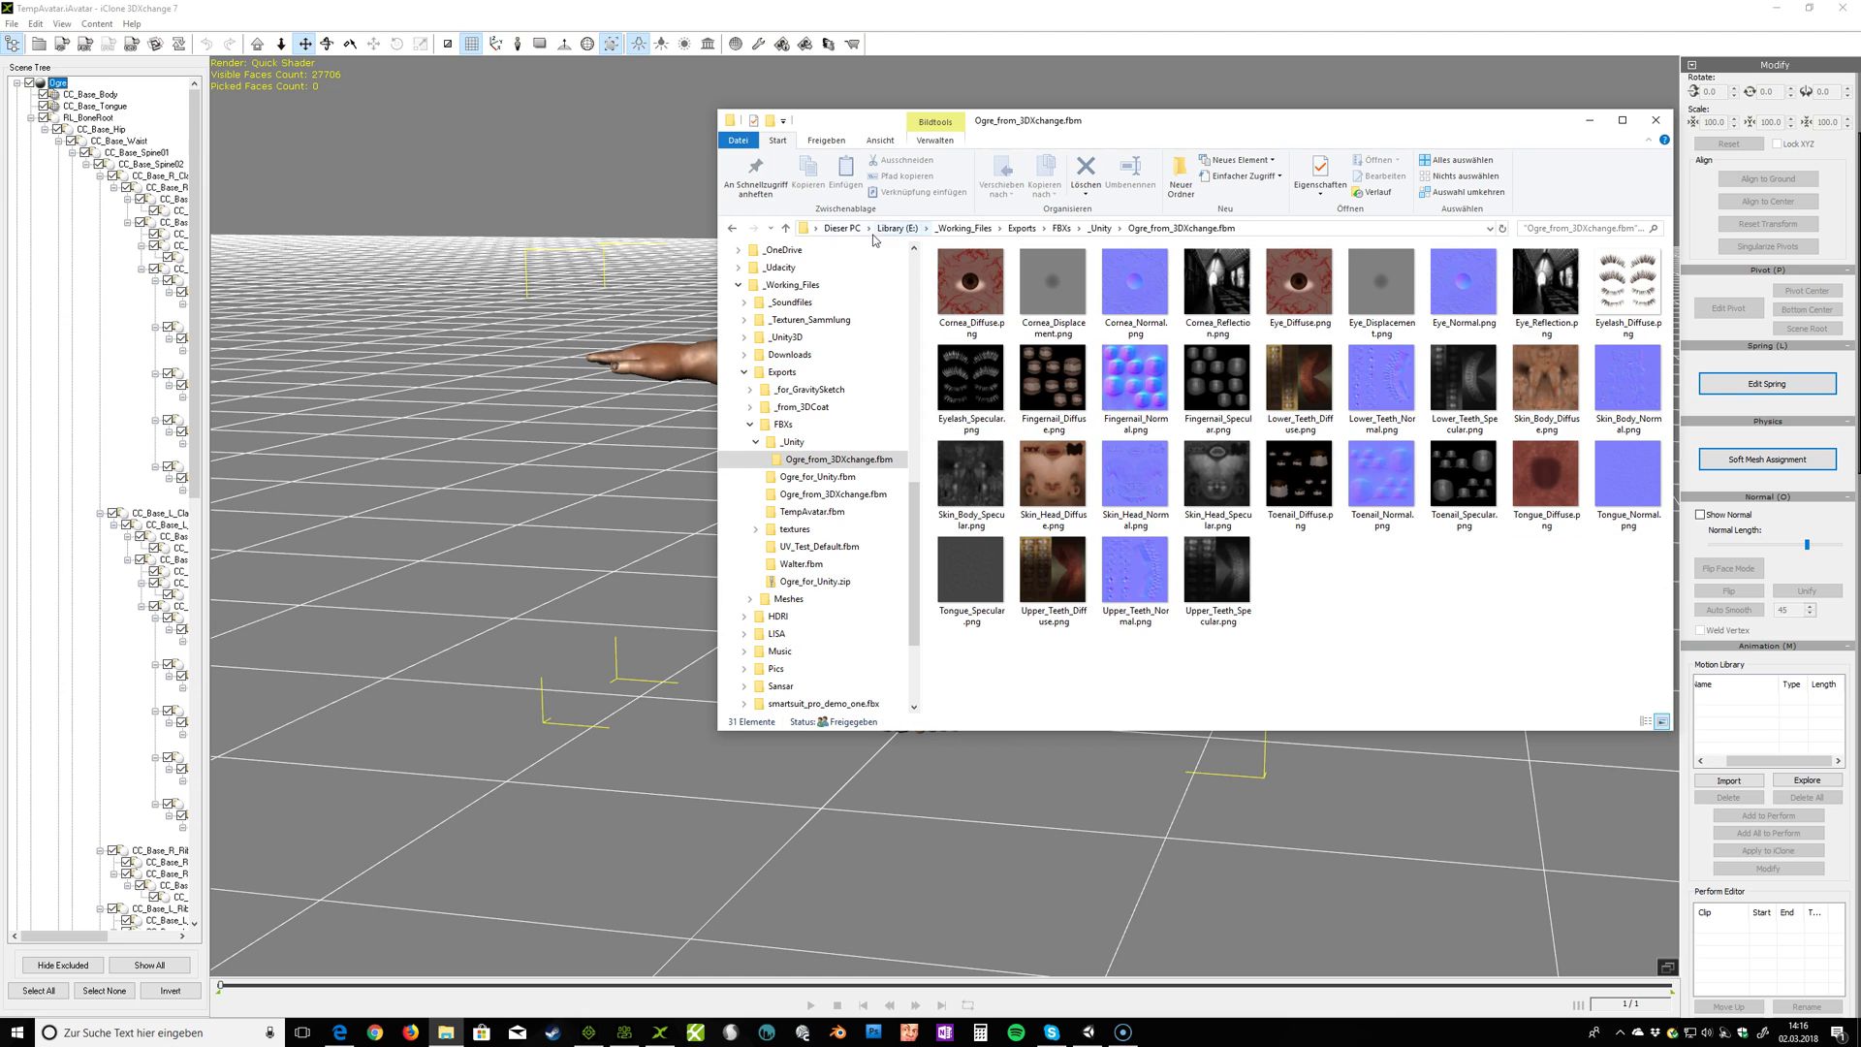
{"action": "left_click", "coordinate": [733, 229]}
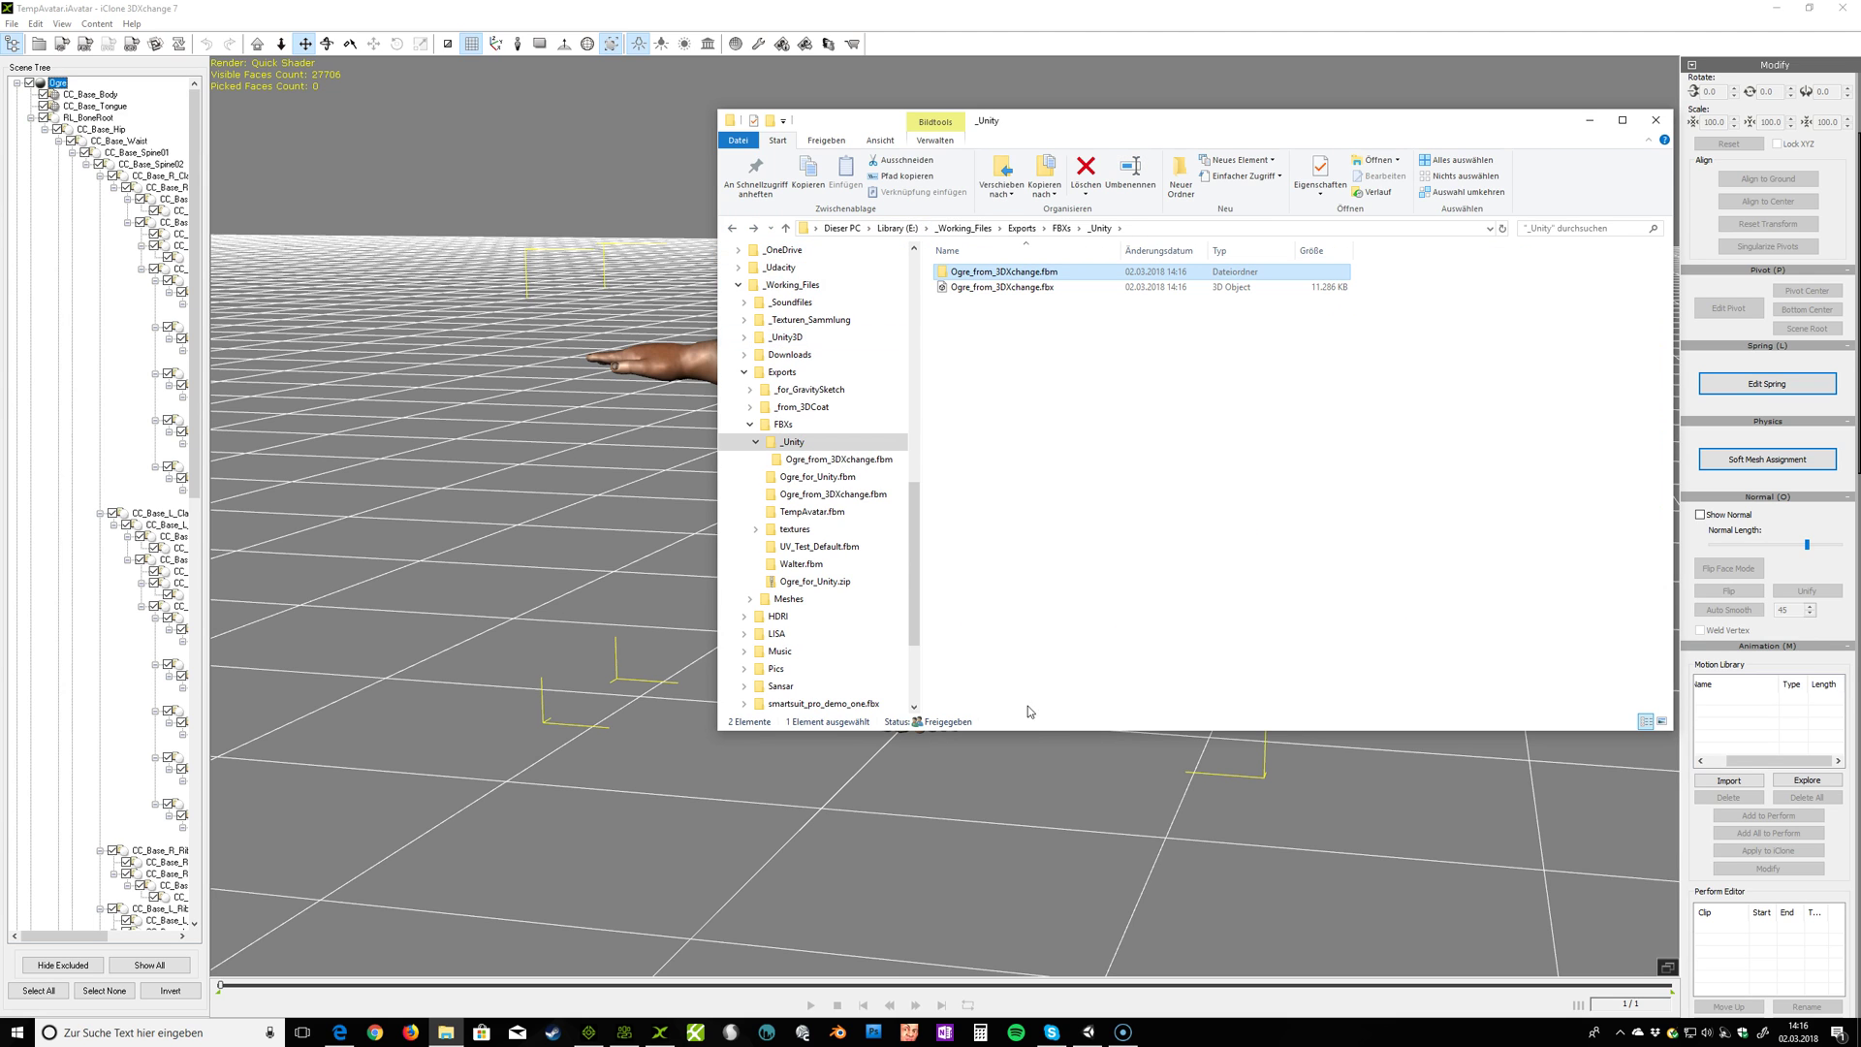
Step: Drag the Ogre_from_3DXchange .fbx and .fbm into Unity's Assets and fix its normal-map textures
{"action": "left_click", "coordinate": [1090, 1034]}
{"action": "left_click", "coordinate": [445, 1033]}
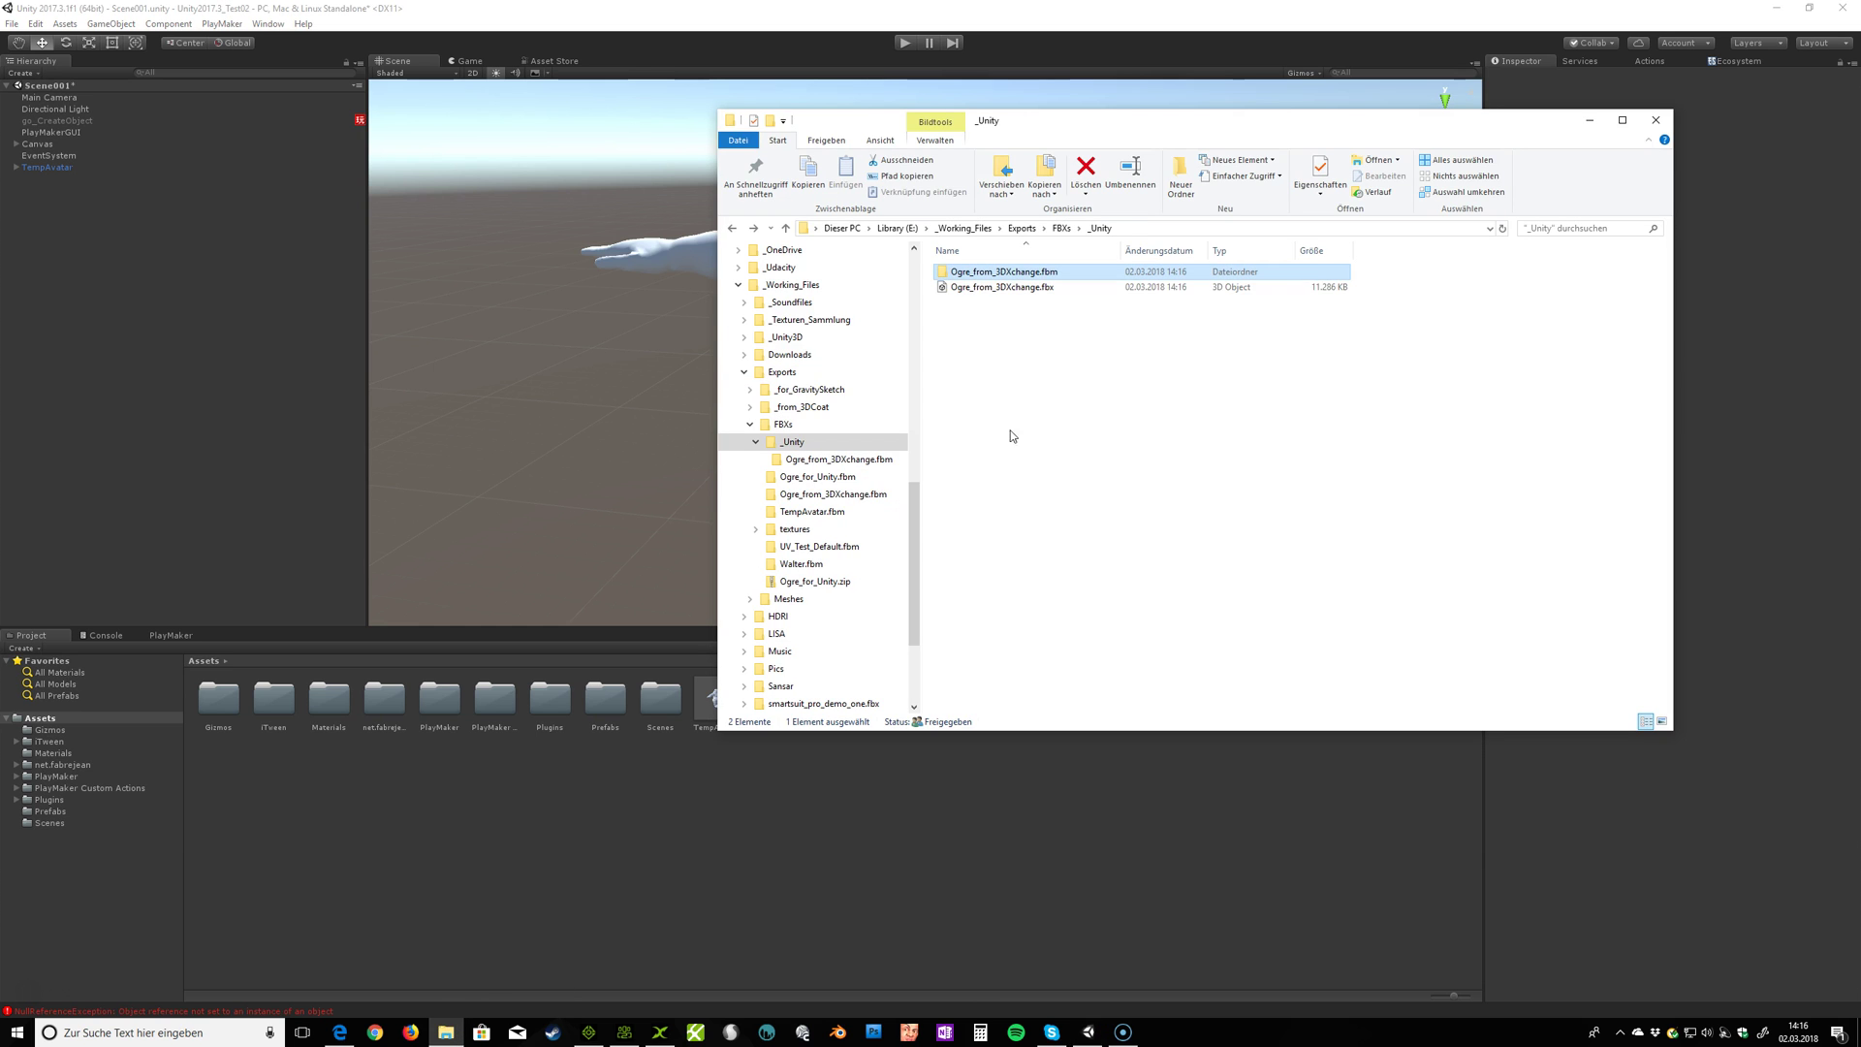
{"action": "left_click", "coordinate": [977, 288], "text": "shift"}
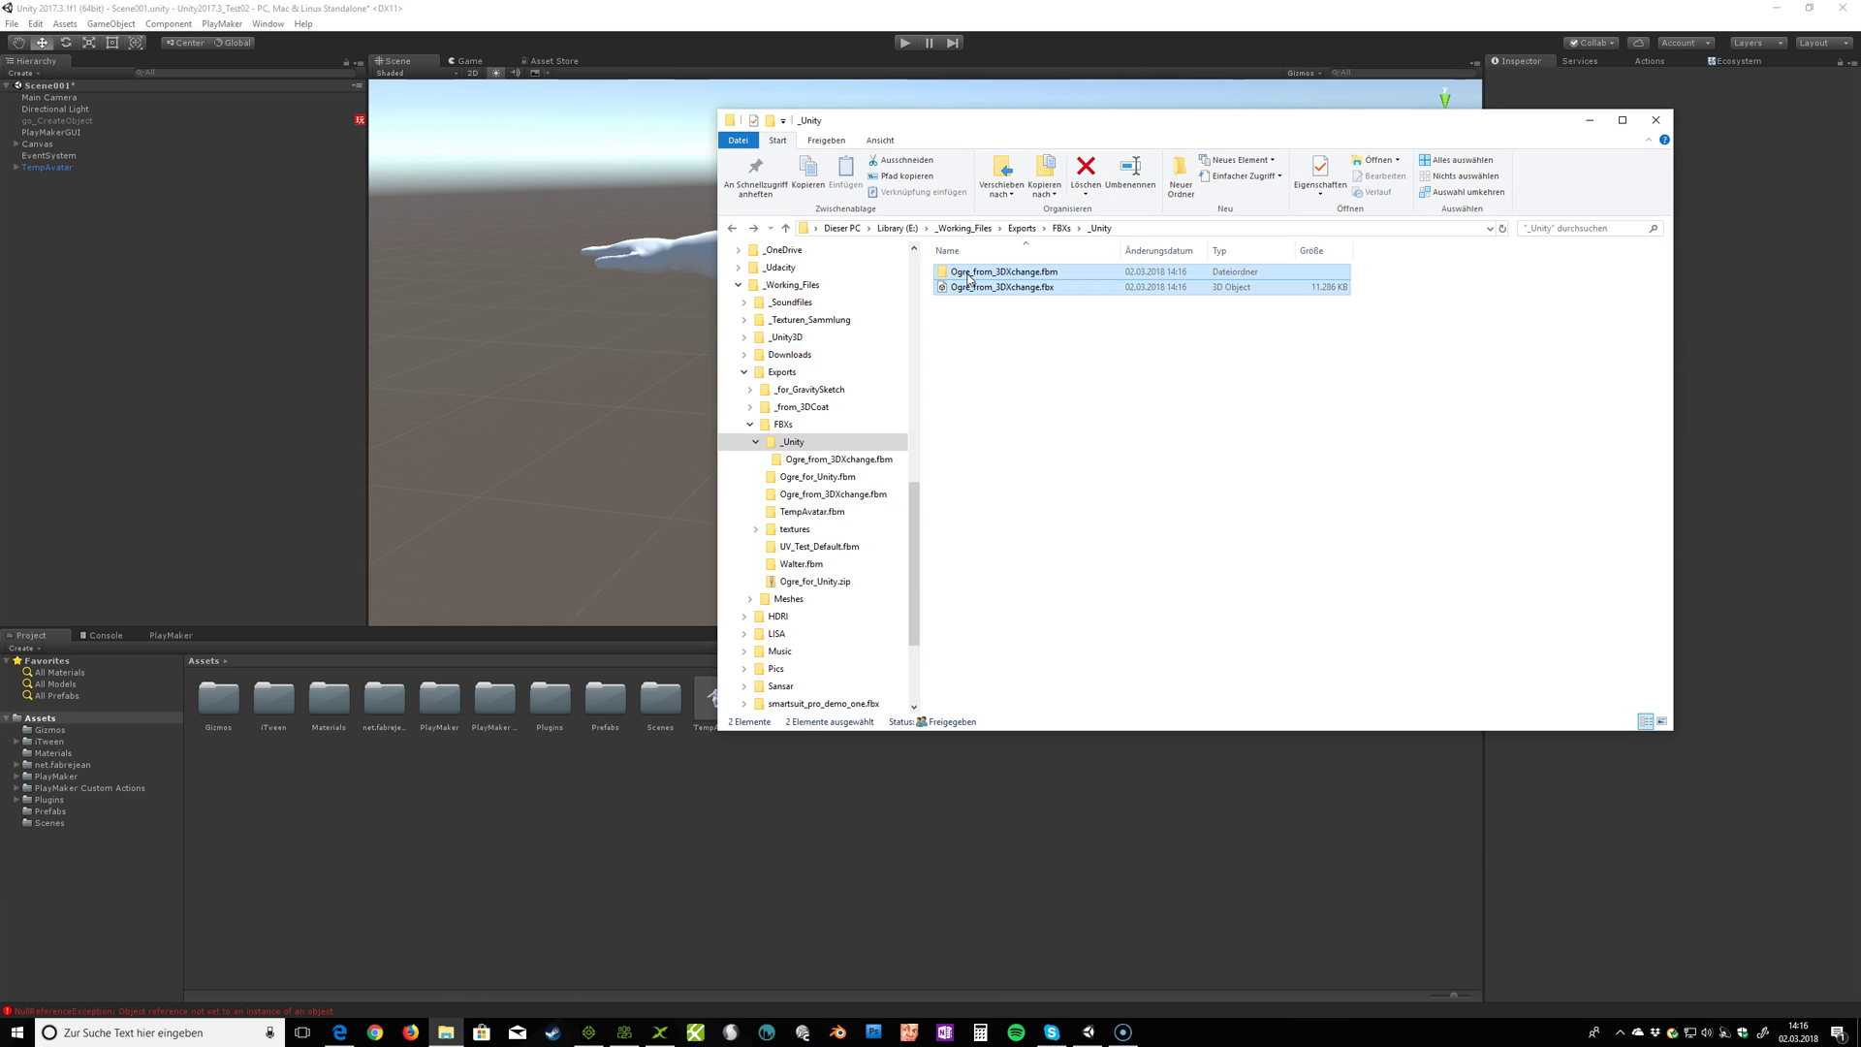
{"action": "left_click_drag", "start_coordinate": [977, 288], "coordinate": [612, 850]}
{"action": "left_click_drag", "start_coordinate": [612, 841], "coordinate": [1591, 128]}
{"action": "left_click_drag", "start_coordinate": [1592, 127], "coordinate": [1264, 452]}
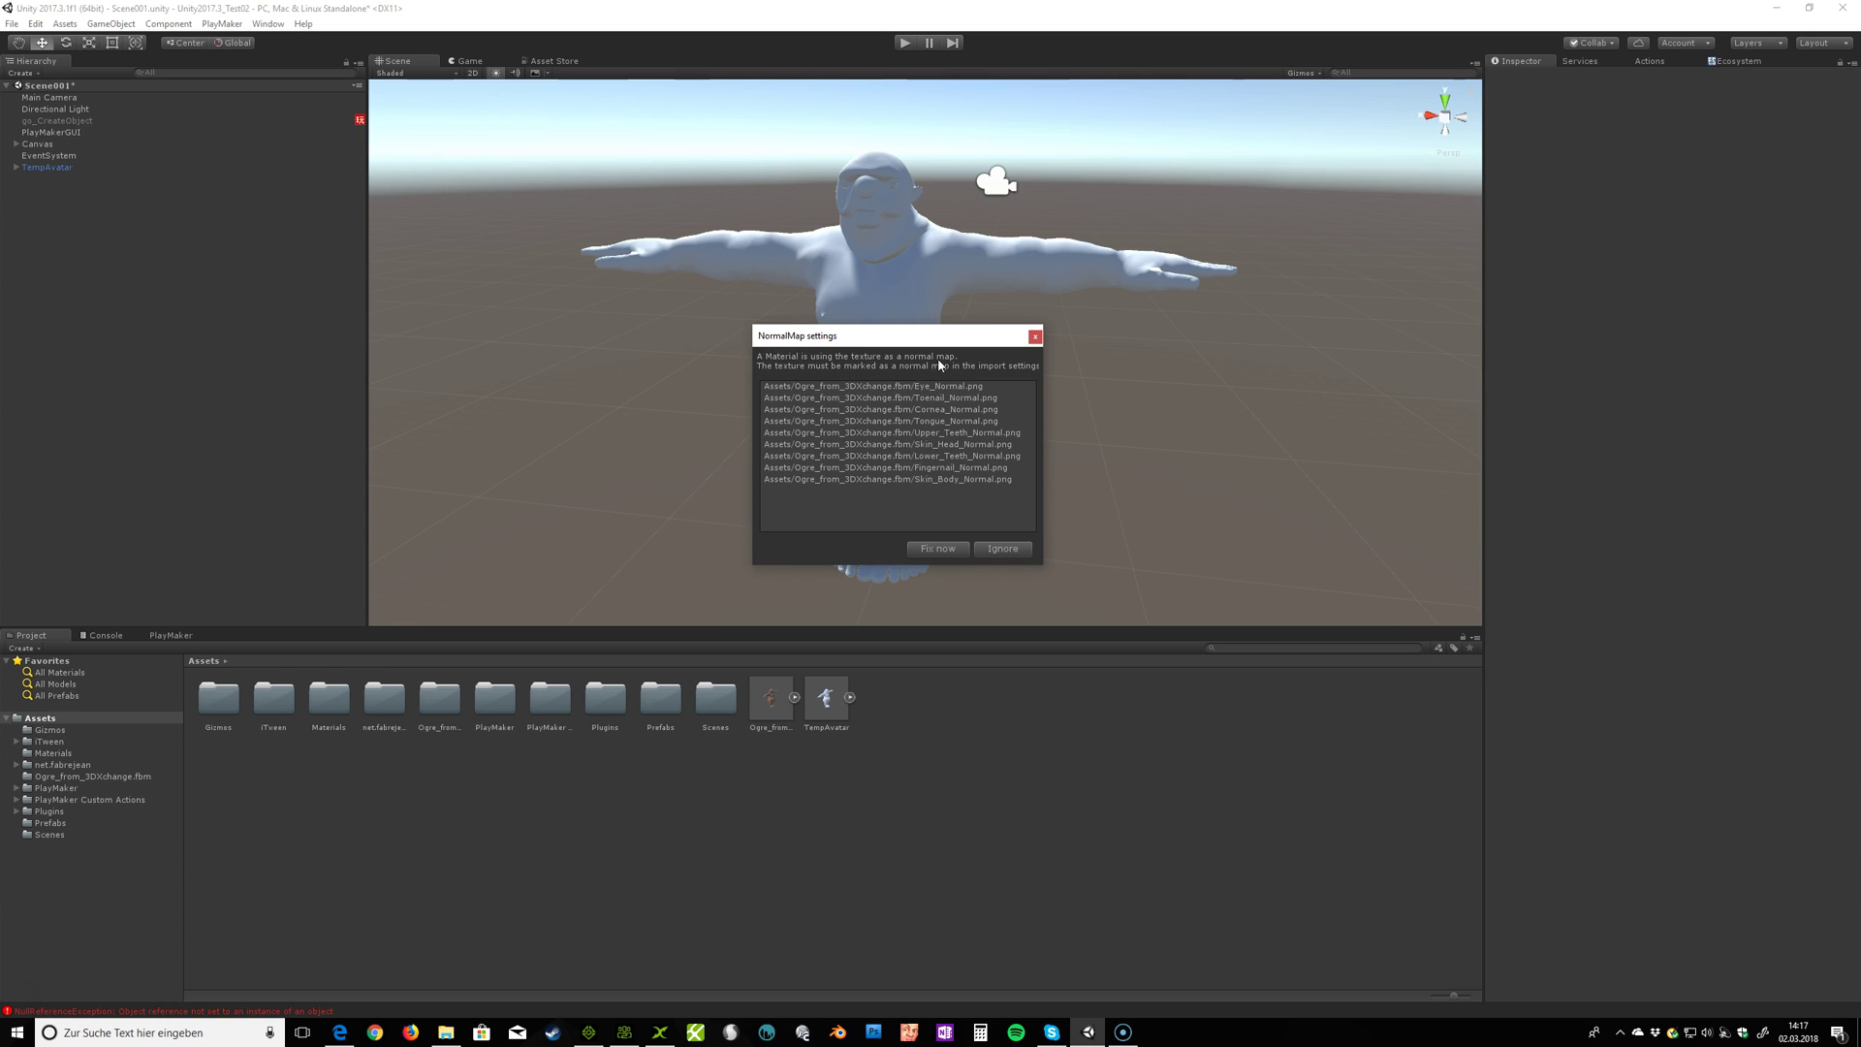
{"action": "left_click", "coordinate": [928, 547]}
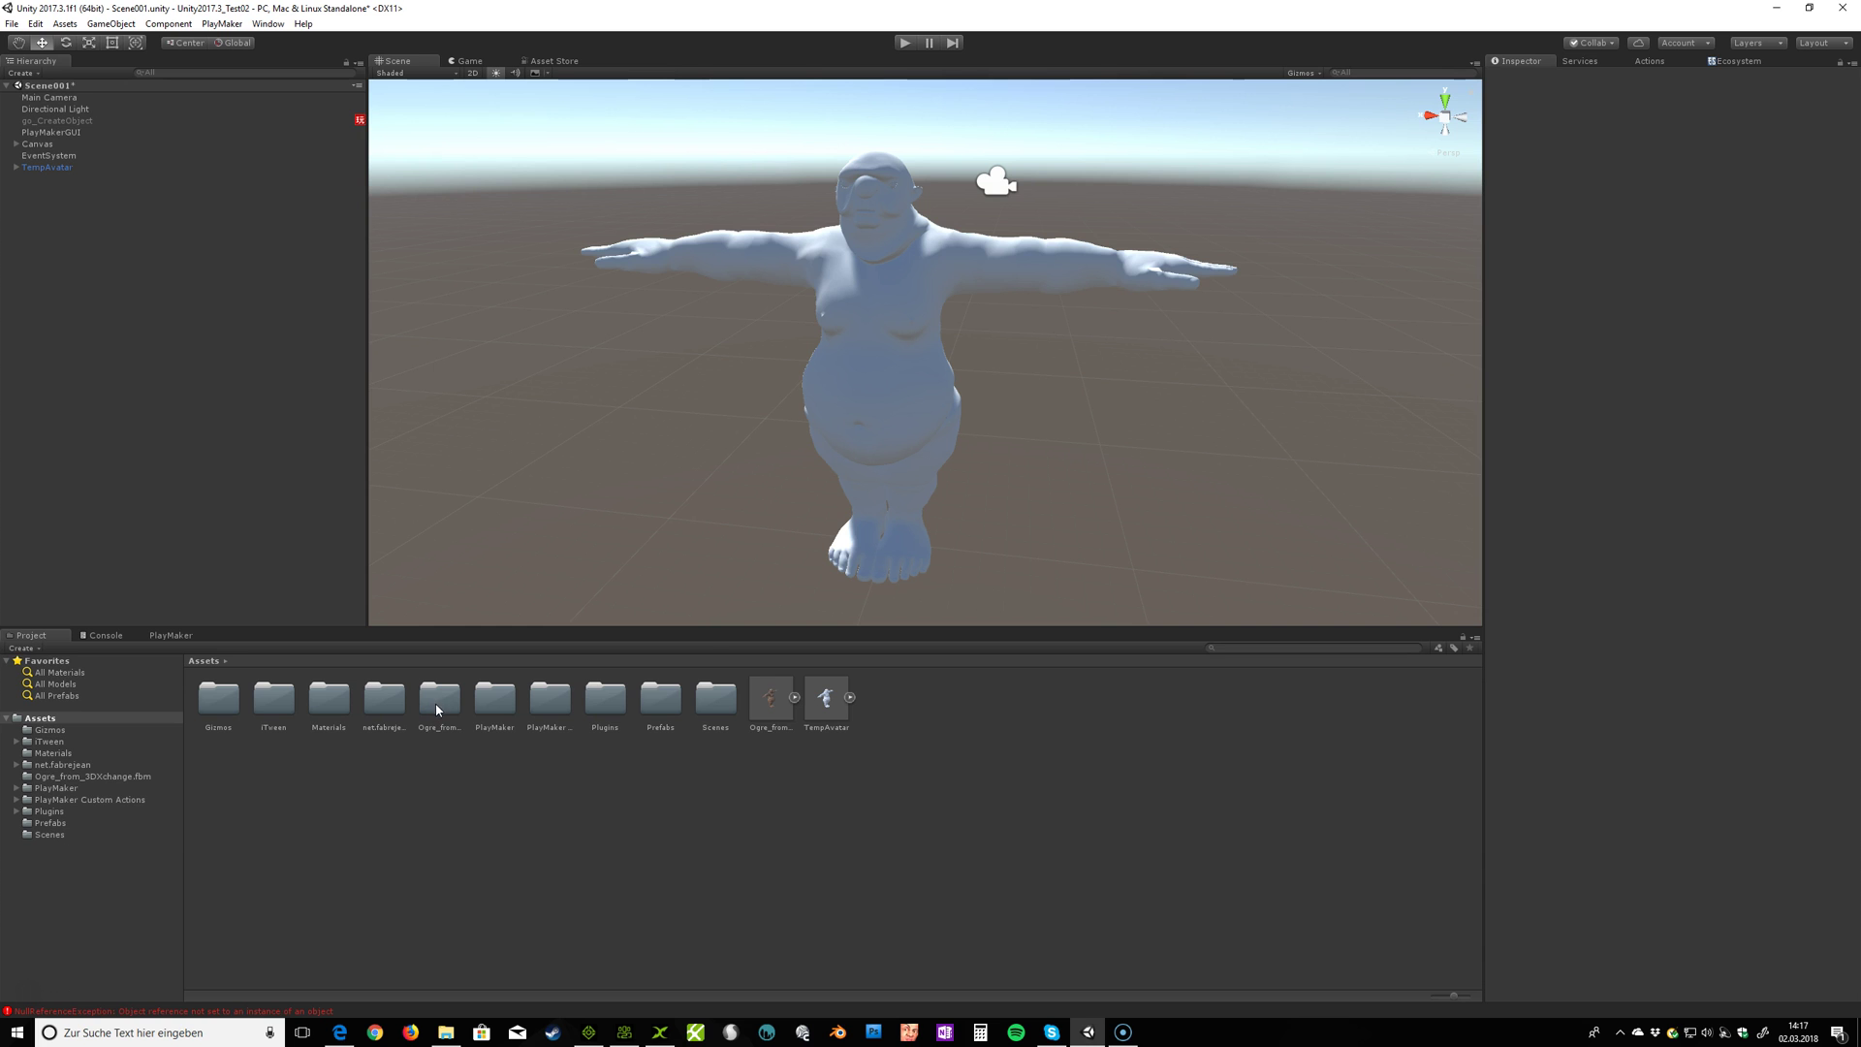
Step: Place Ogre_from_3DXchange in the scene and move it to X 1.075 beside the white ogre
{"action": "left_click_drag", "start_coordinate": [781, 711], "coordinate": [160, 381]}
{"action": "left_click_drag", "start_coordinate": [825, 367], "coordinate": [569, 356]}
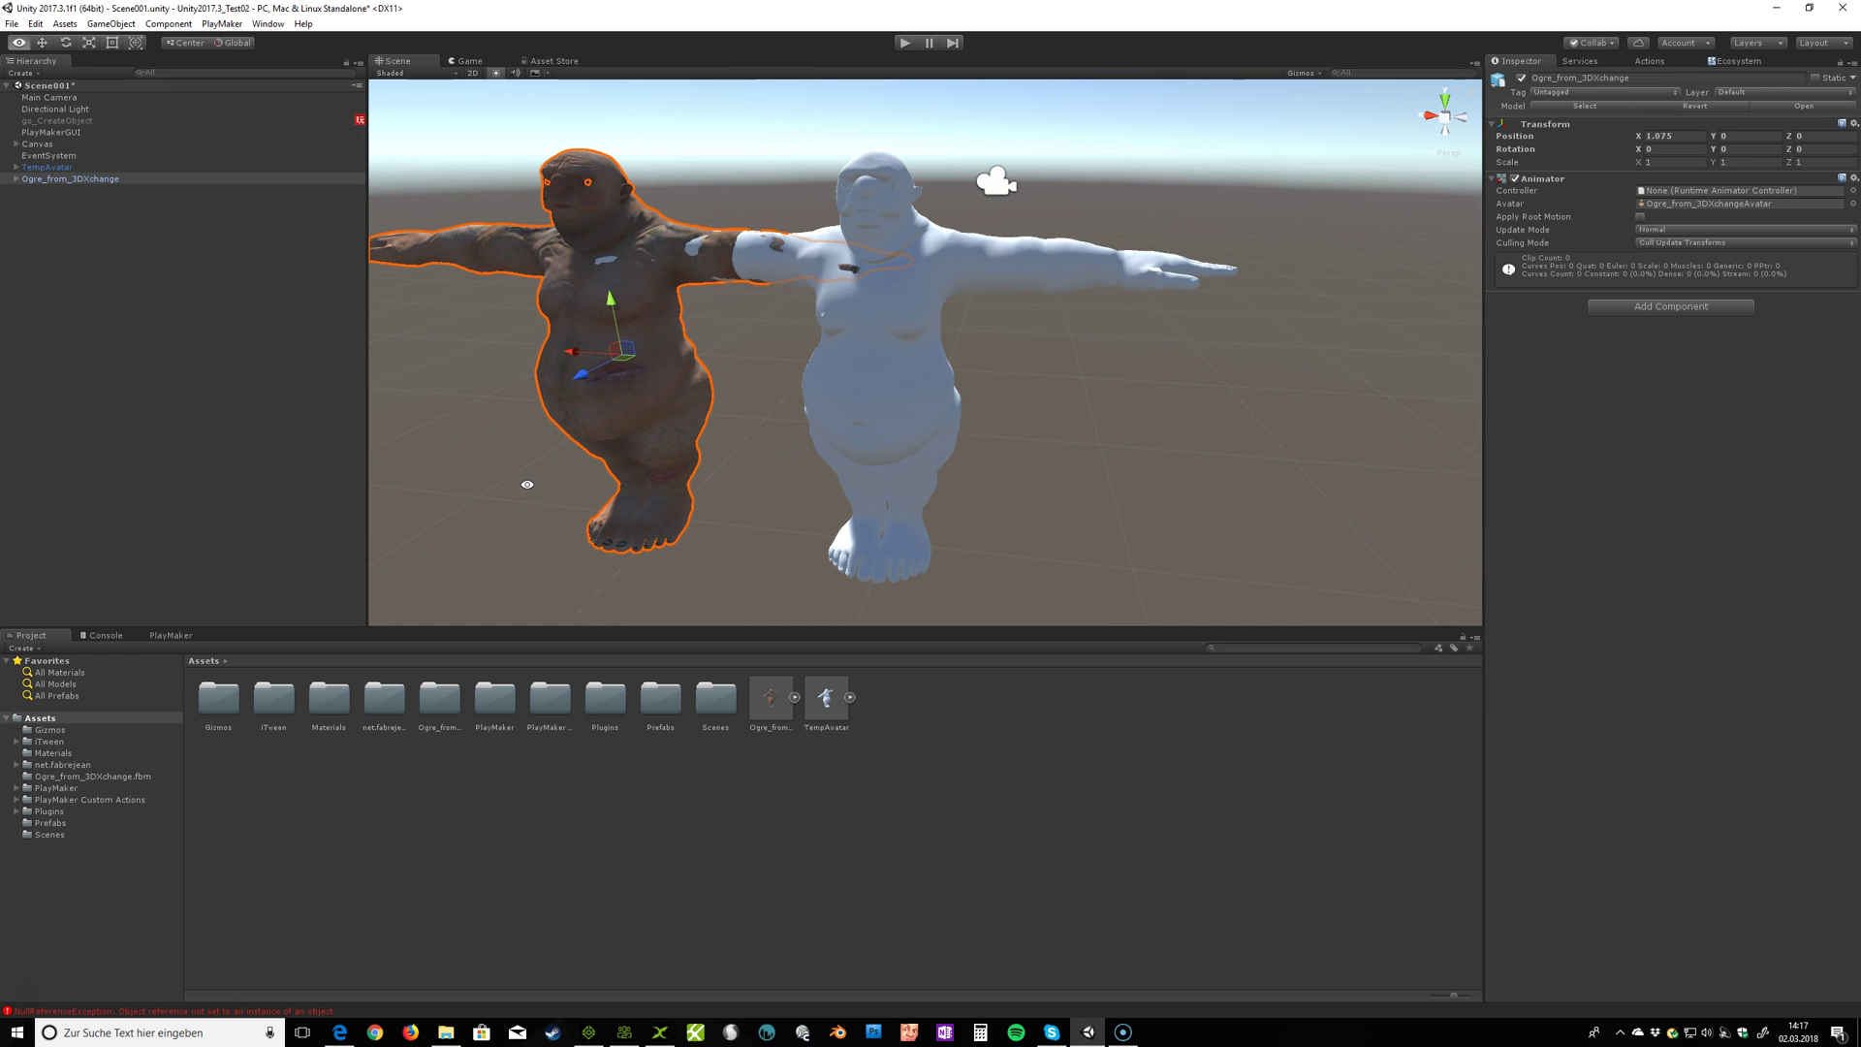
{"action": "left_click_drag", "start_coordinate": [523, 482], "coordinate": [605, 453], "text": "alt"}
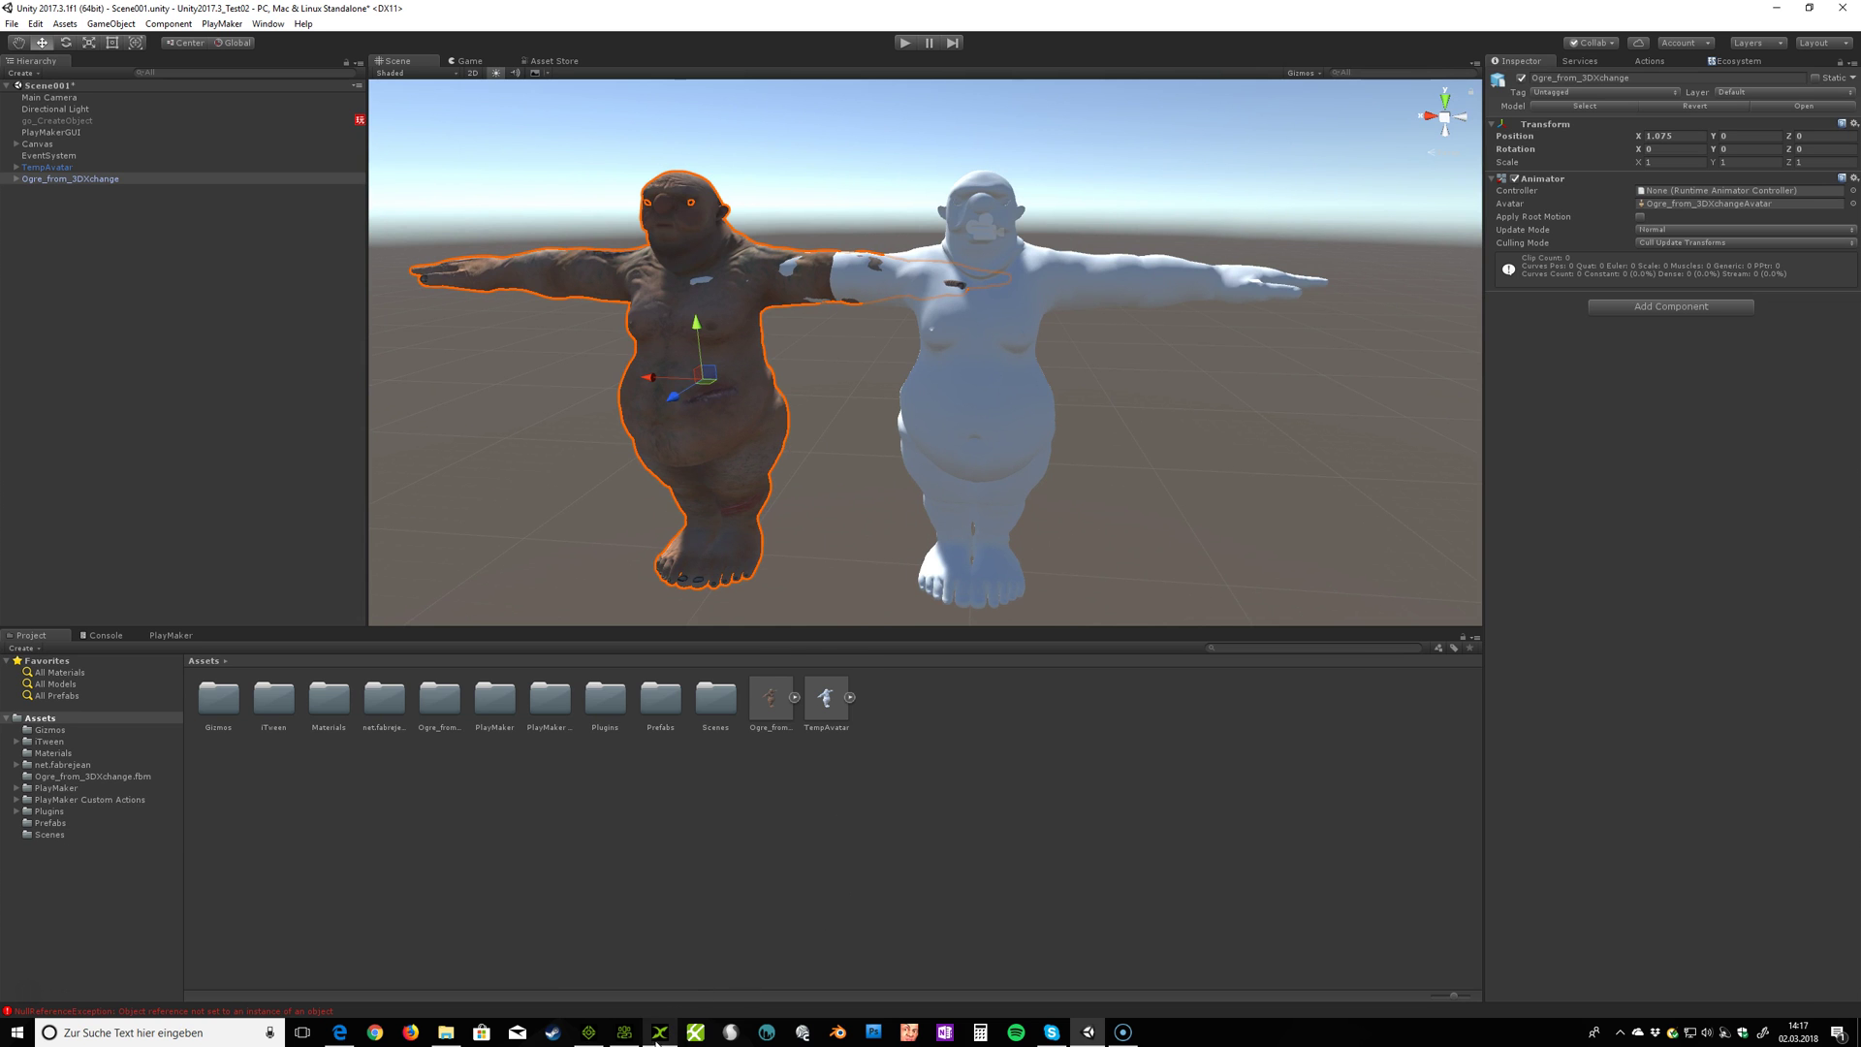
{"action": "left_click", "coordinate": [624, 1031]}
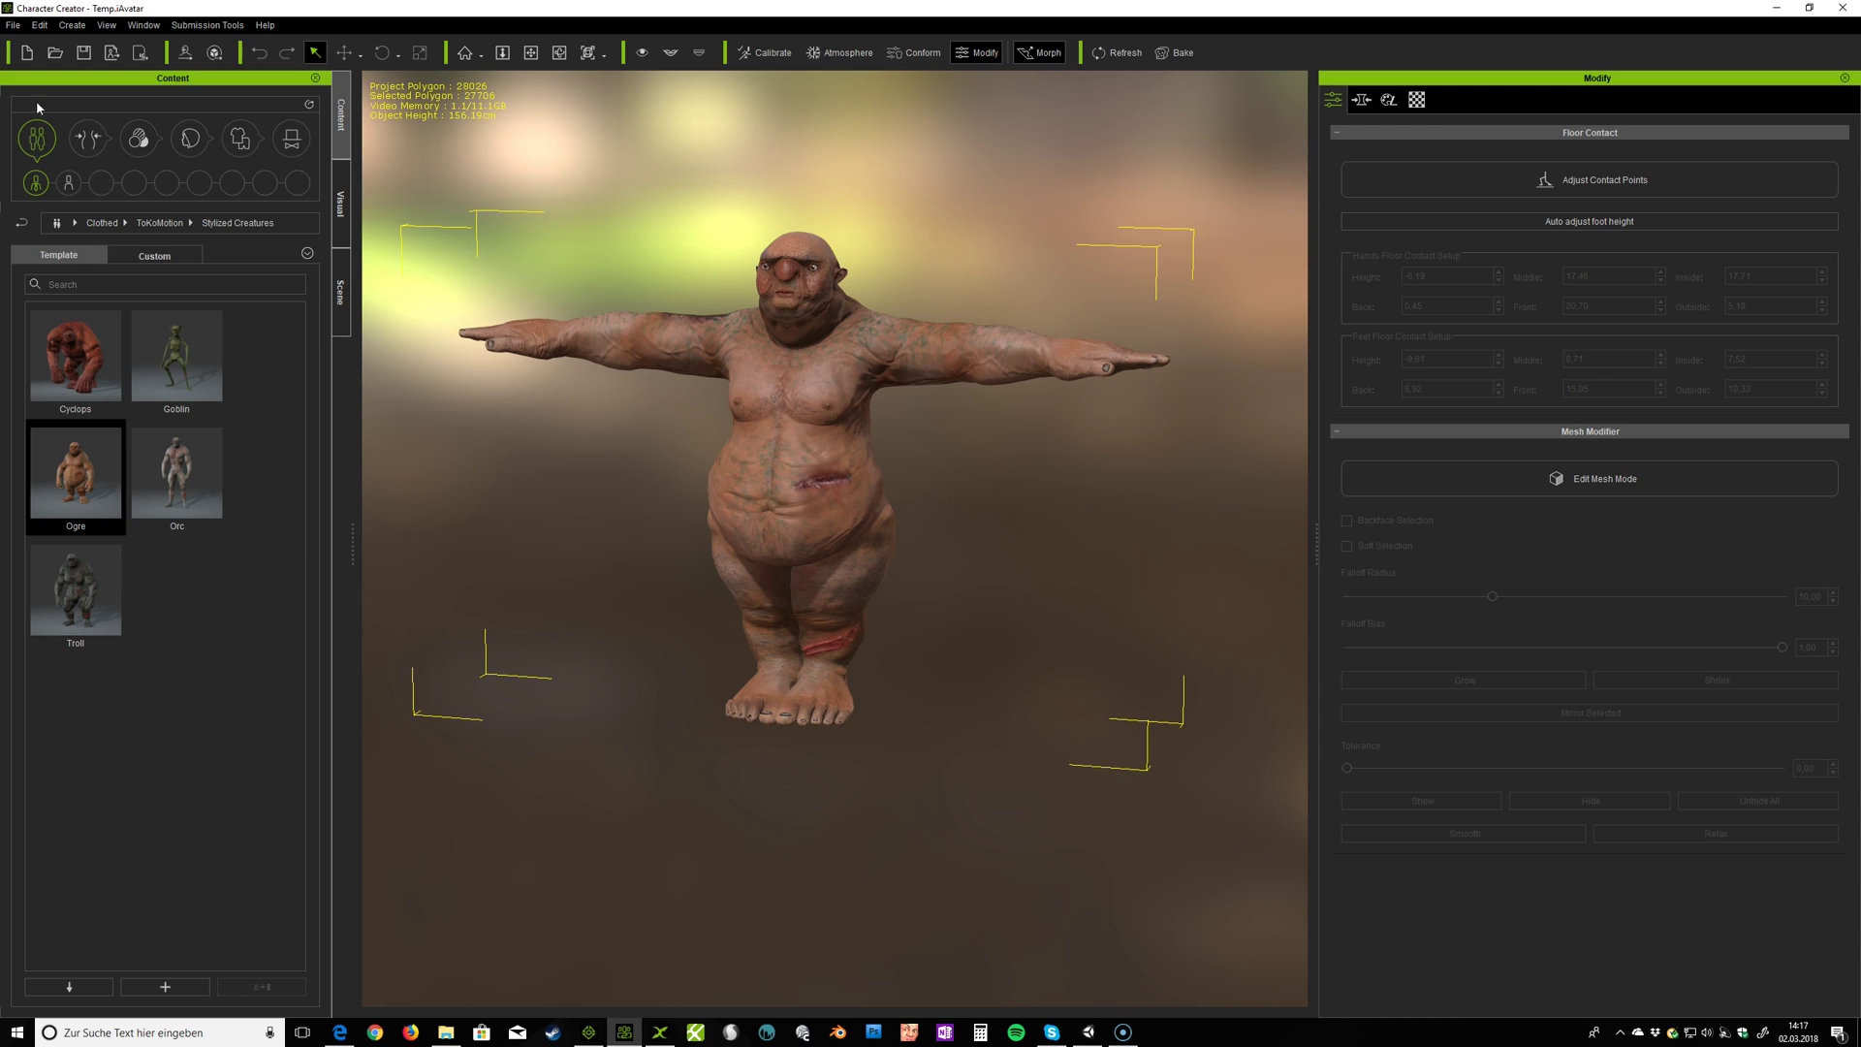
Step: Export the clothed character from Character Creator as Ogre_from_CC.fbx into the _Unity folder
{"action": "left_click", "coordinate": [13, 25]}
{"action": "mouse_move", "coordinate": [41, 194]}
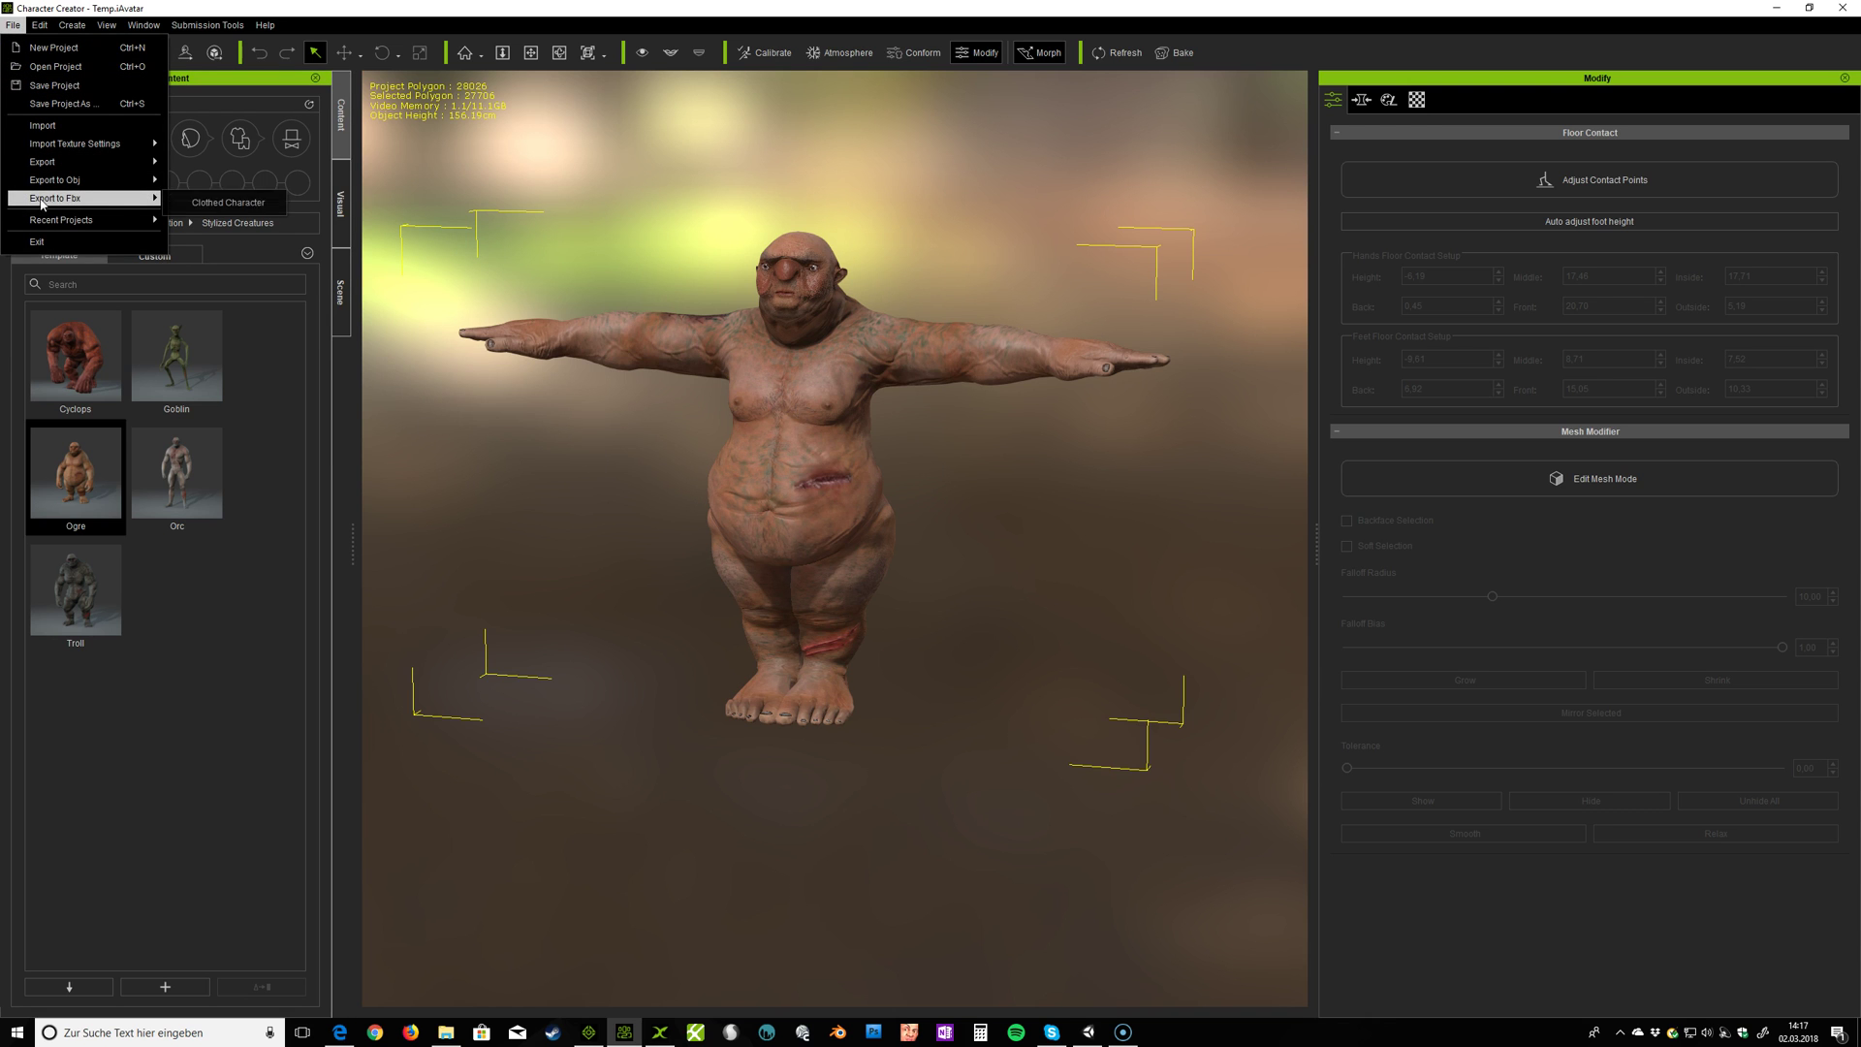
{"action": "left_click", "coordinate": [210, 203]}
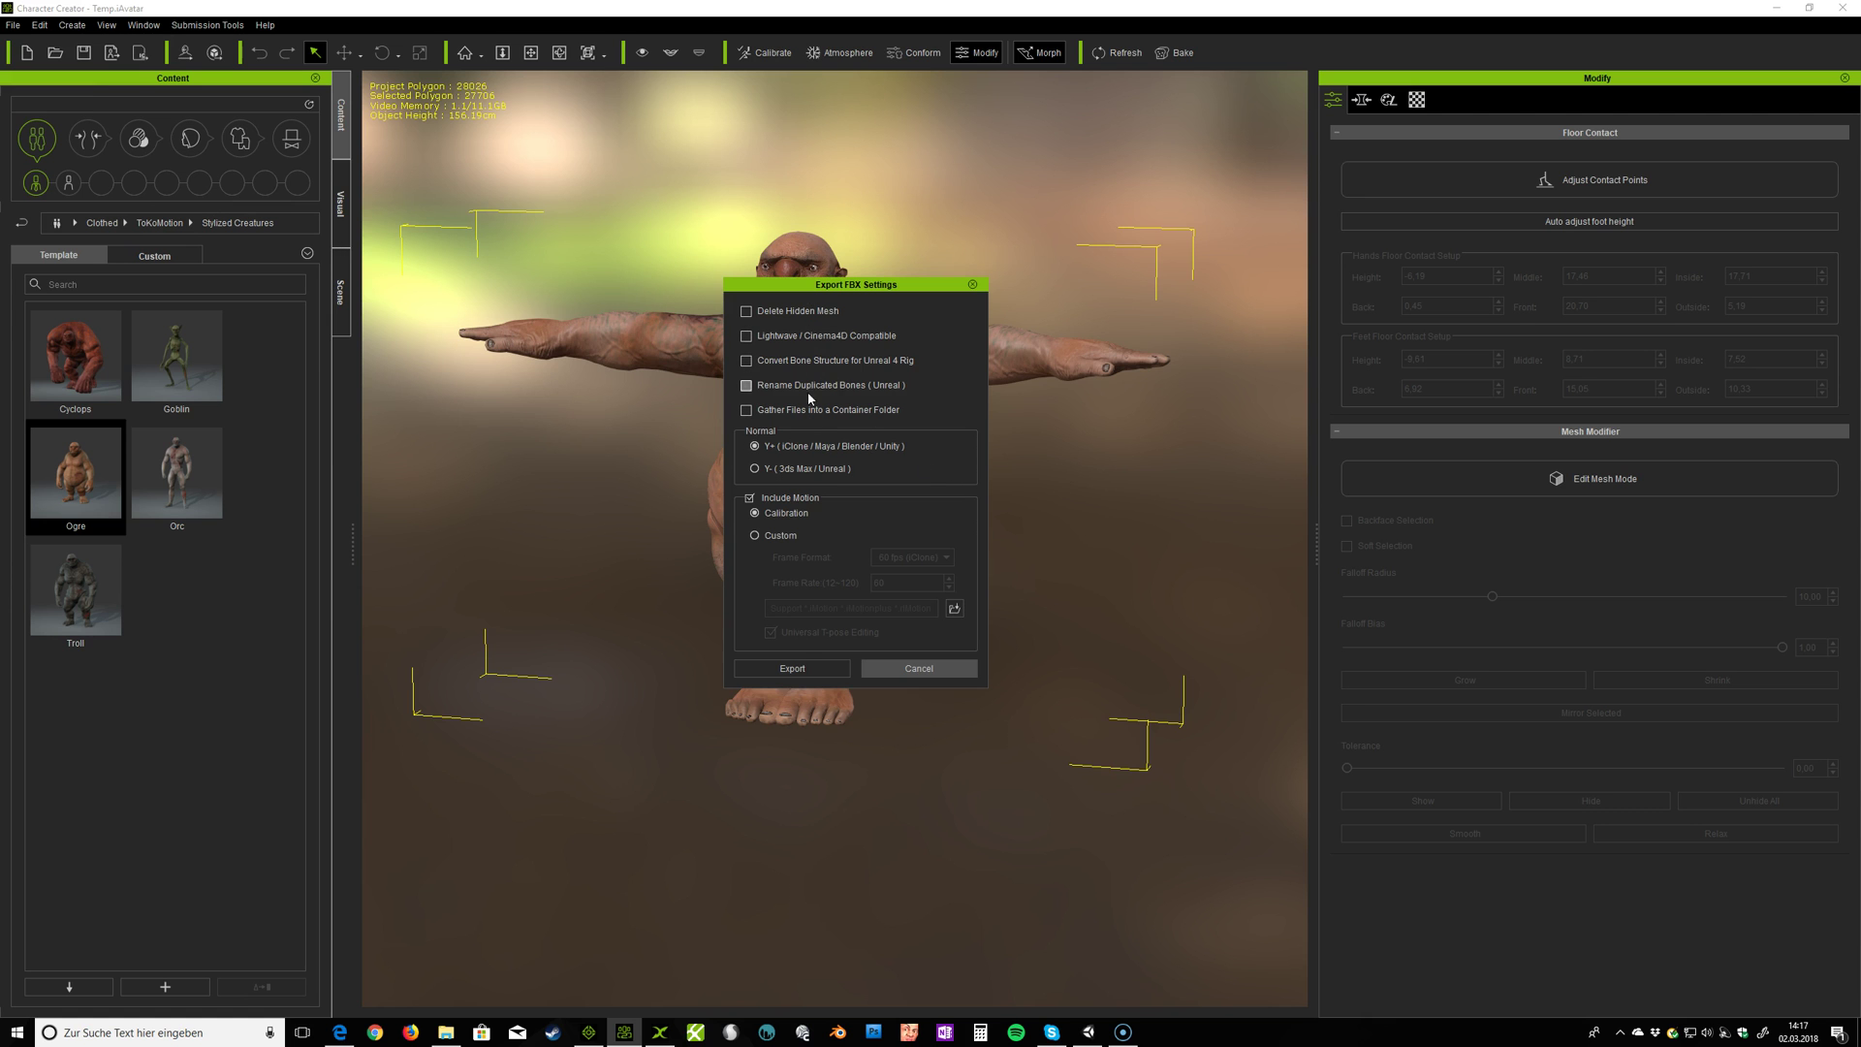
{"action": "left_click", "coordinate": [793, 669]}
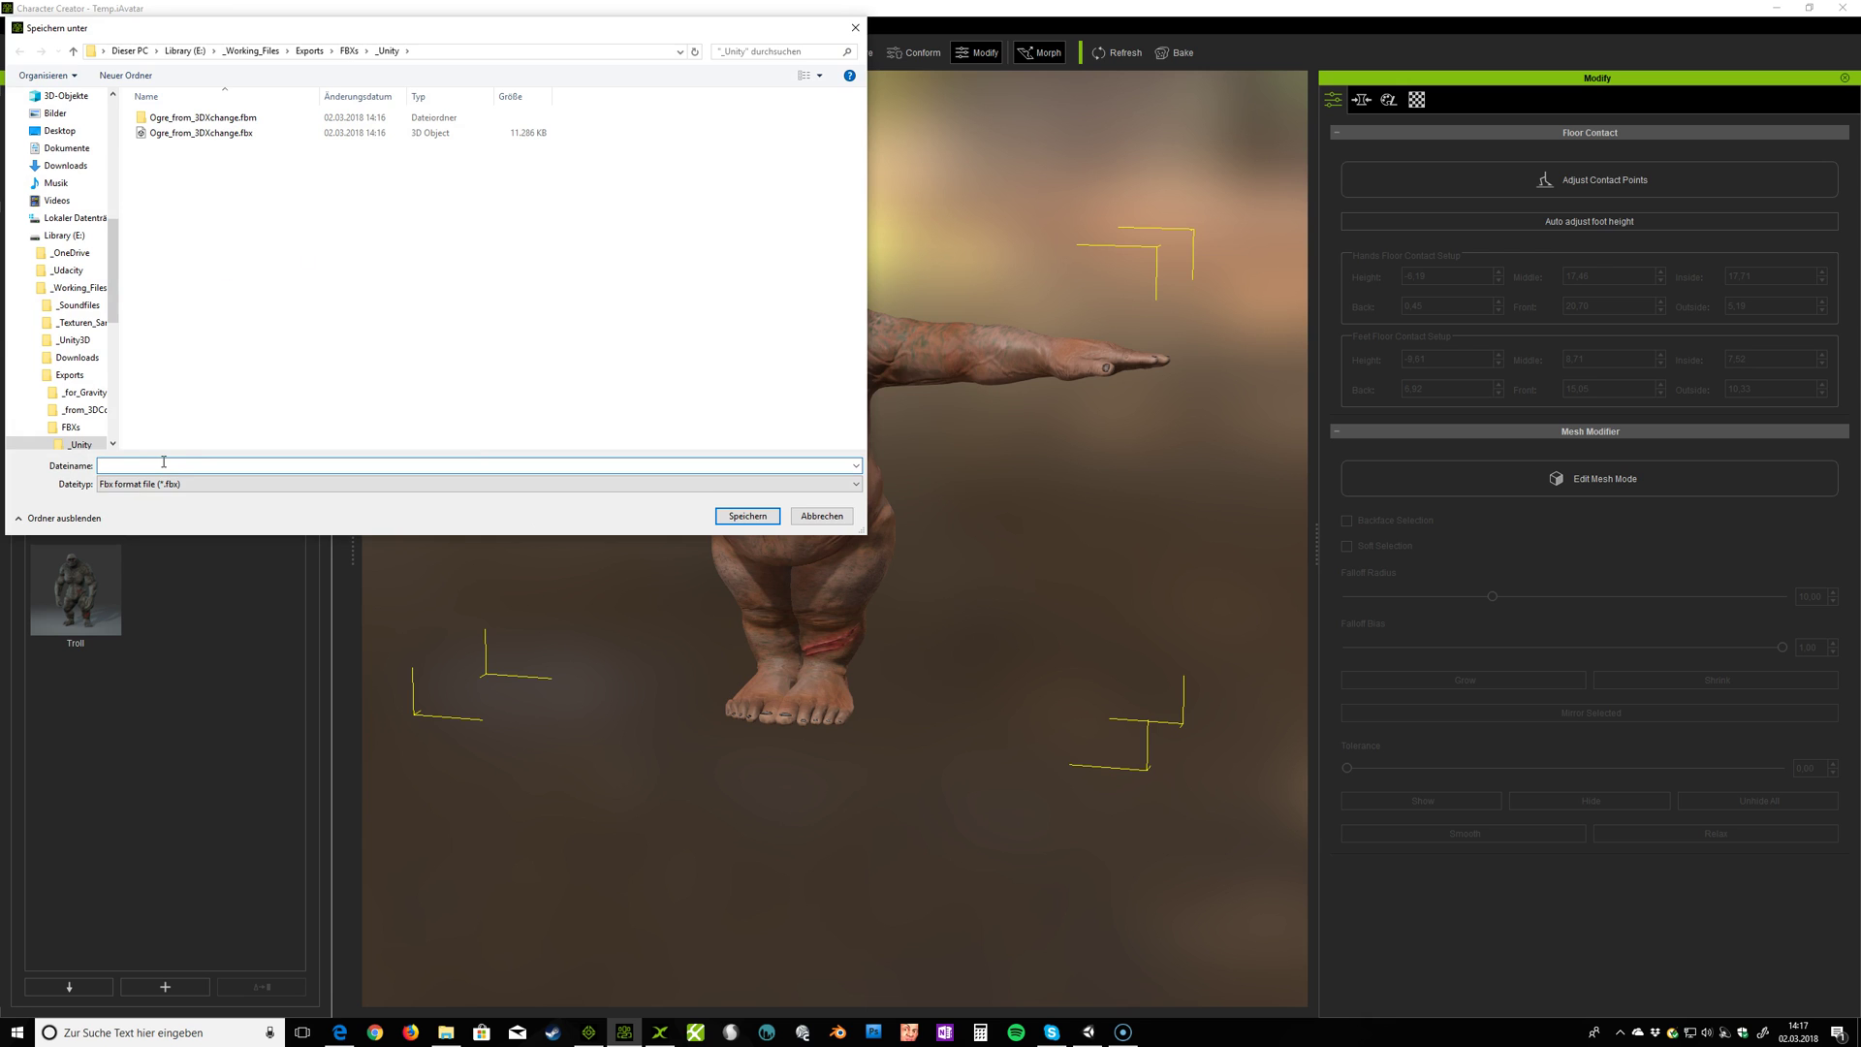
{"action": "type", "text": "Ogre_"}
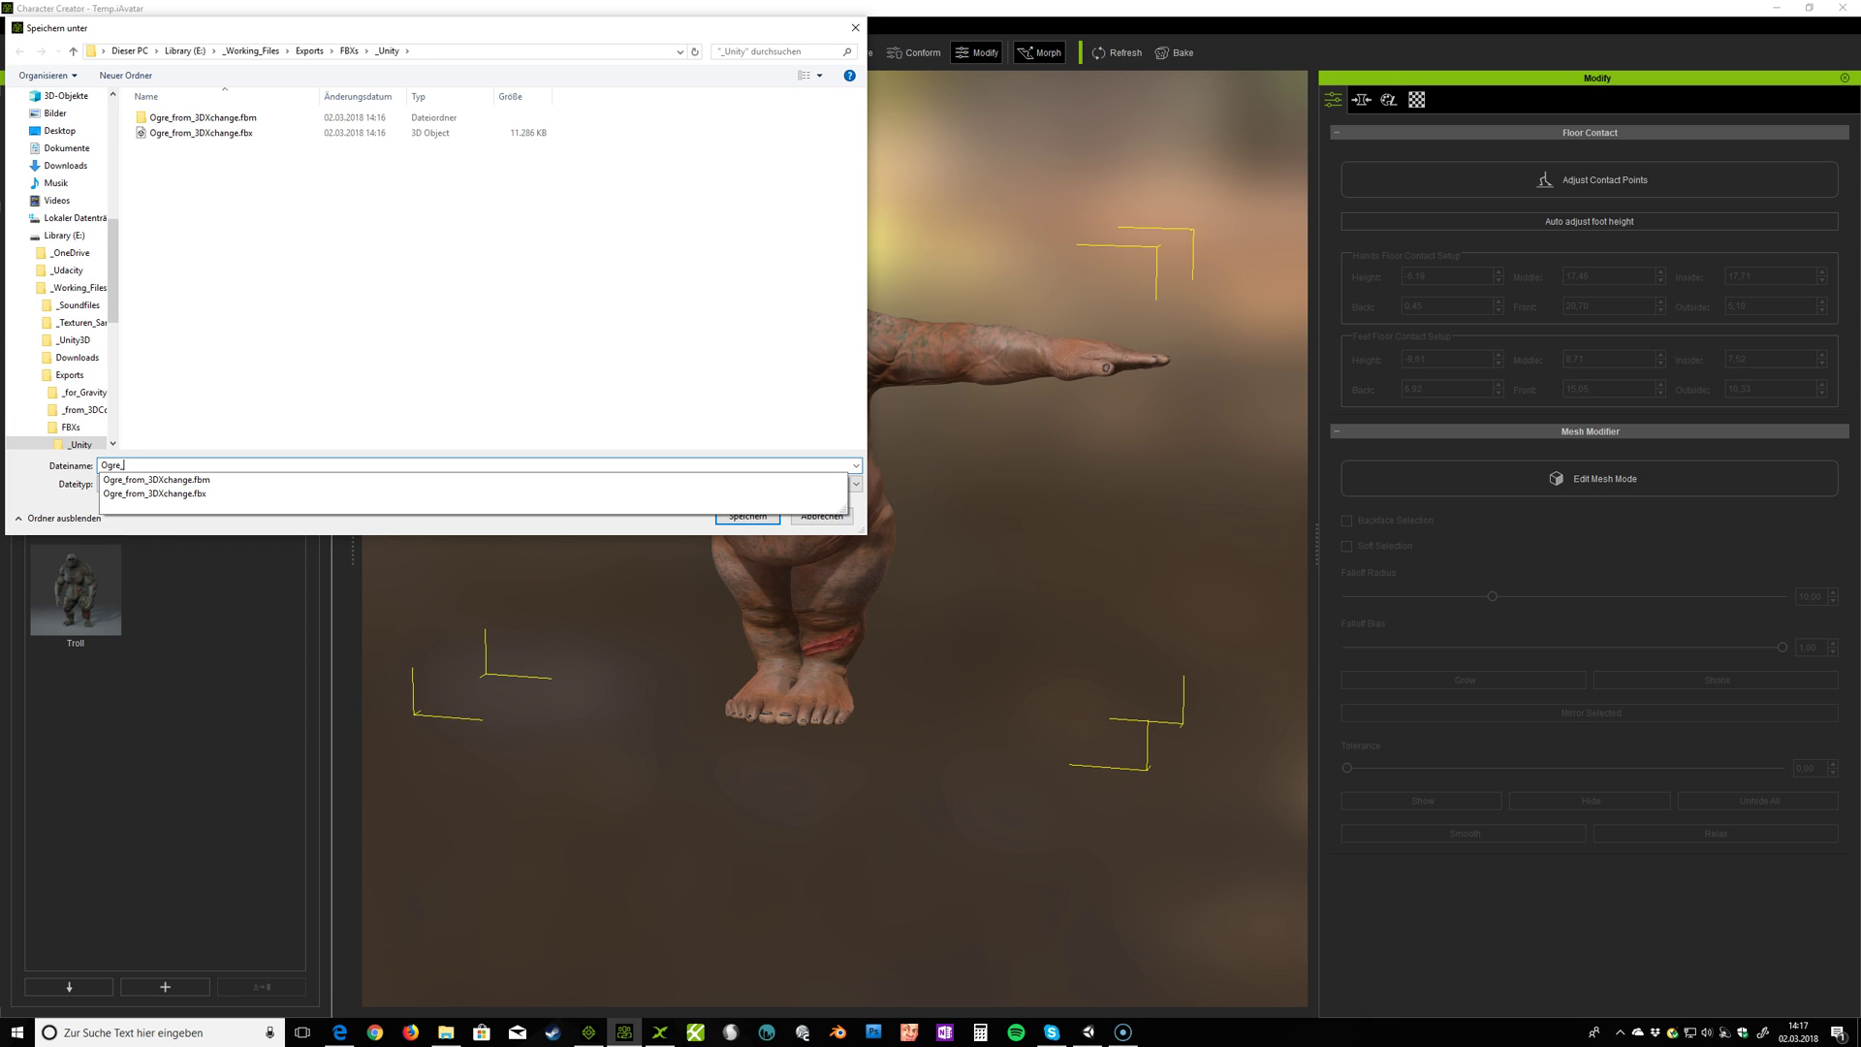
{"action": "type", "text": "from_c"}
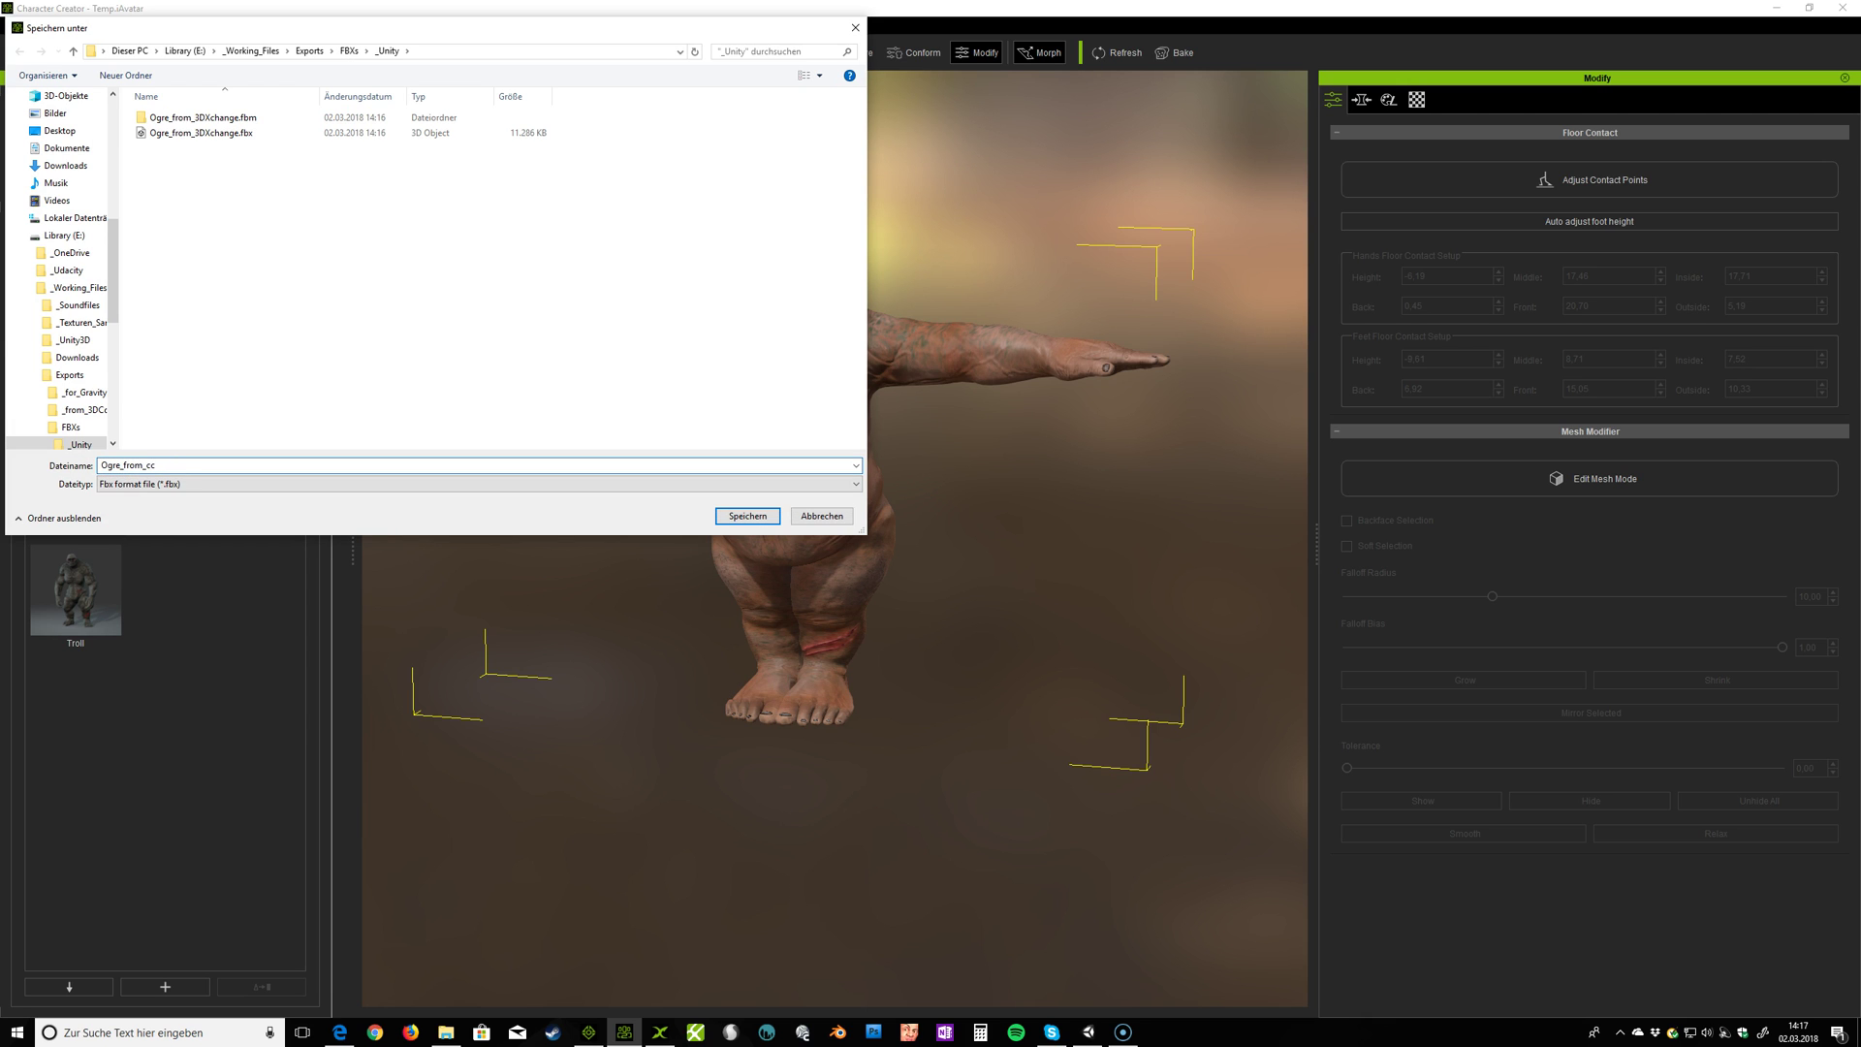
{"action": "type", "text": "c"}
{"action": "key", "text": "BackSpace"}
{"action": "key", "text": "BackSpace"}
{"action": "type", "text": "CC"}
{"action": "left_click", "coordinate": [760, 521]}
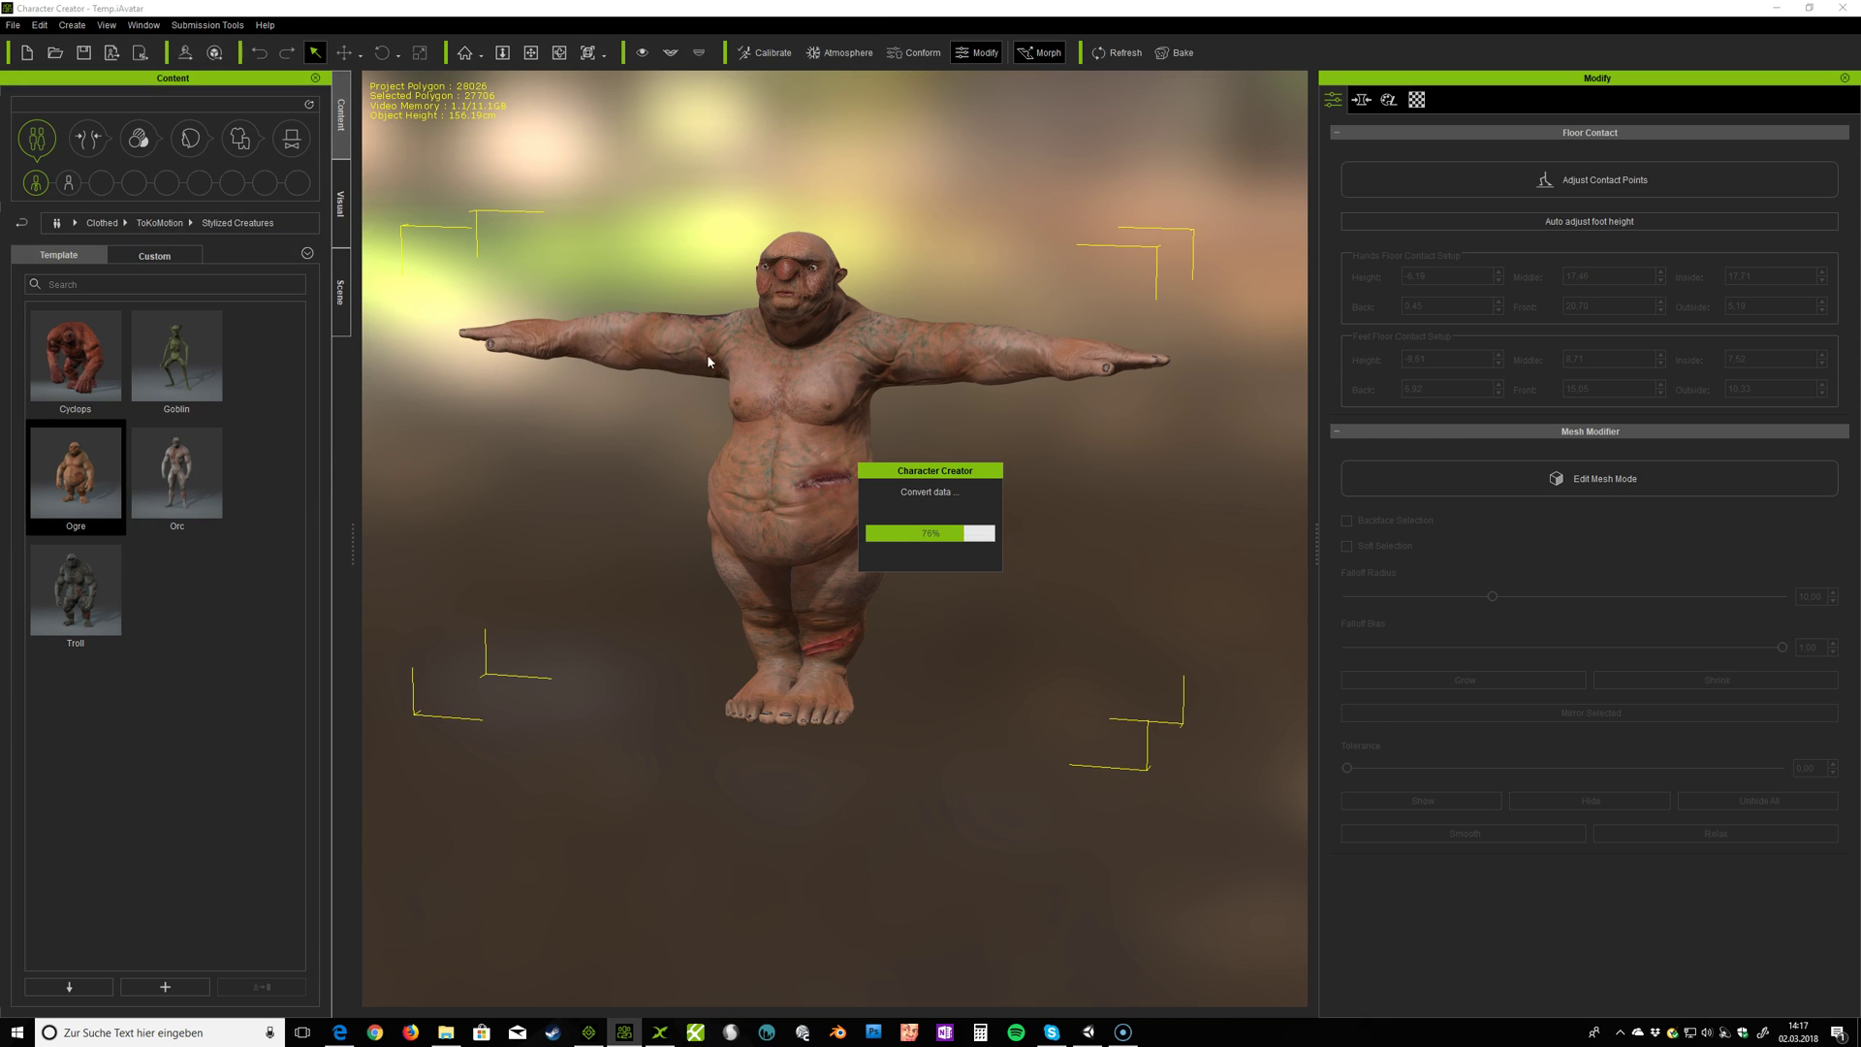
{"action": "left_click", "coordinate": [660, 1033]}
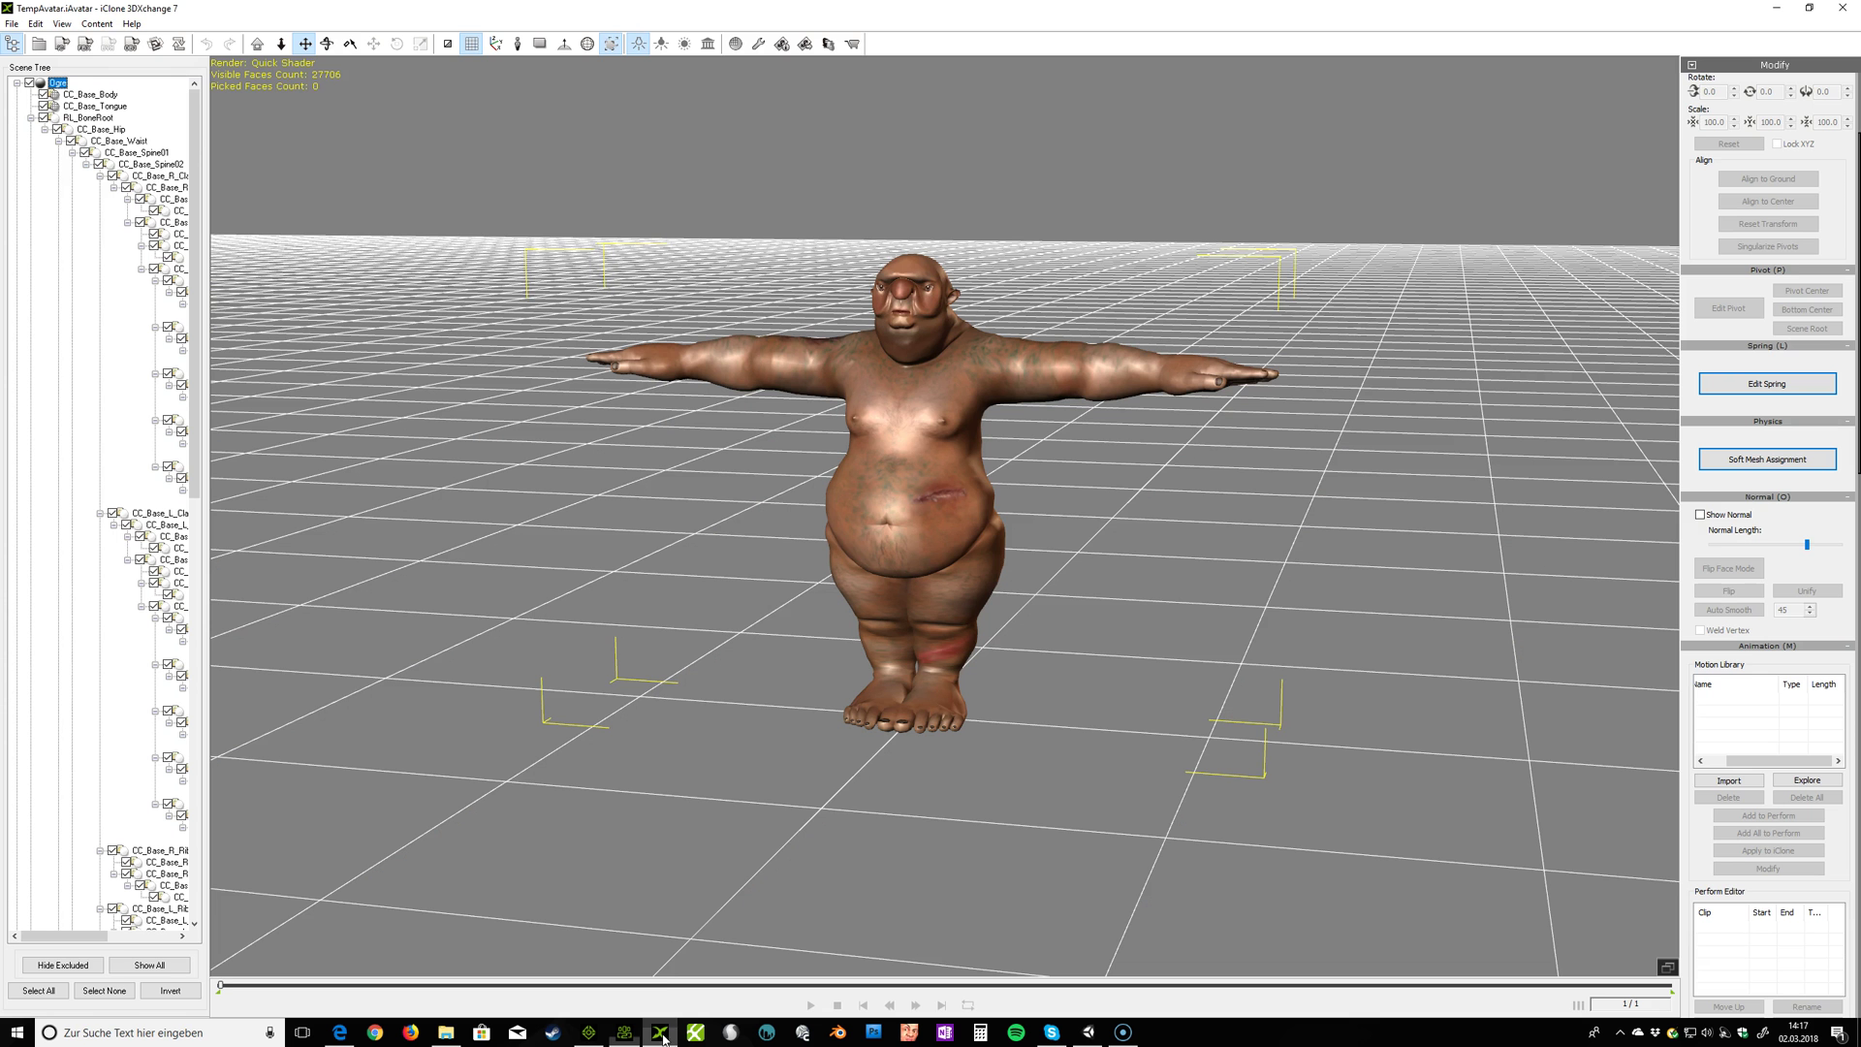
Step: Turn on Embed Textures in 3DXchange's FBX export settings and bring up the _Unity folder
{"action": "left_click", "coordinate": [83, 44]}
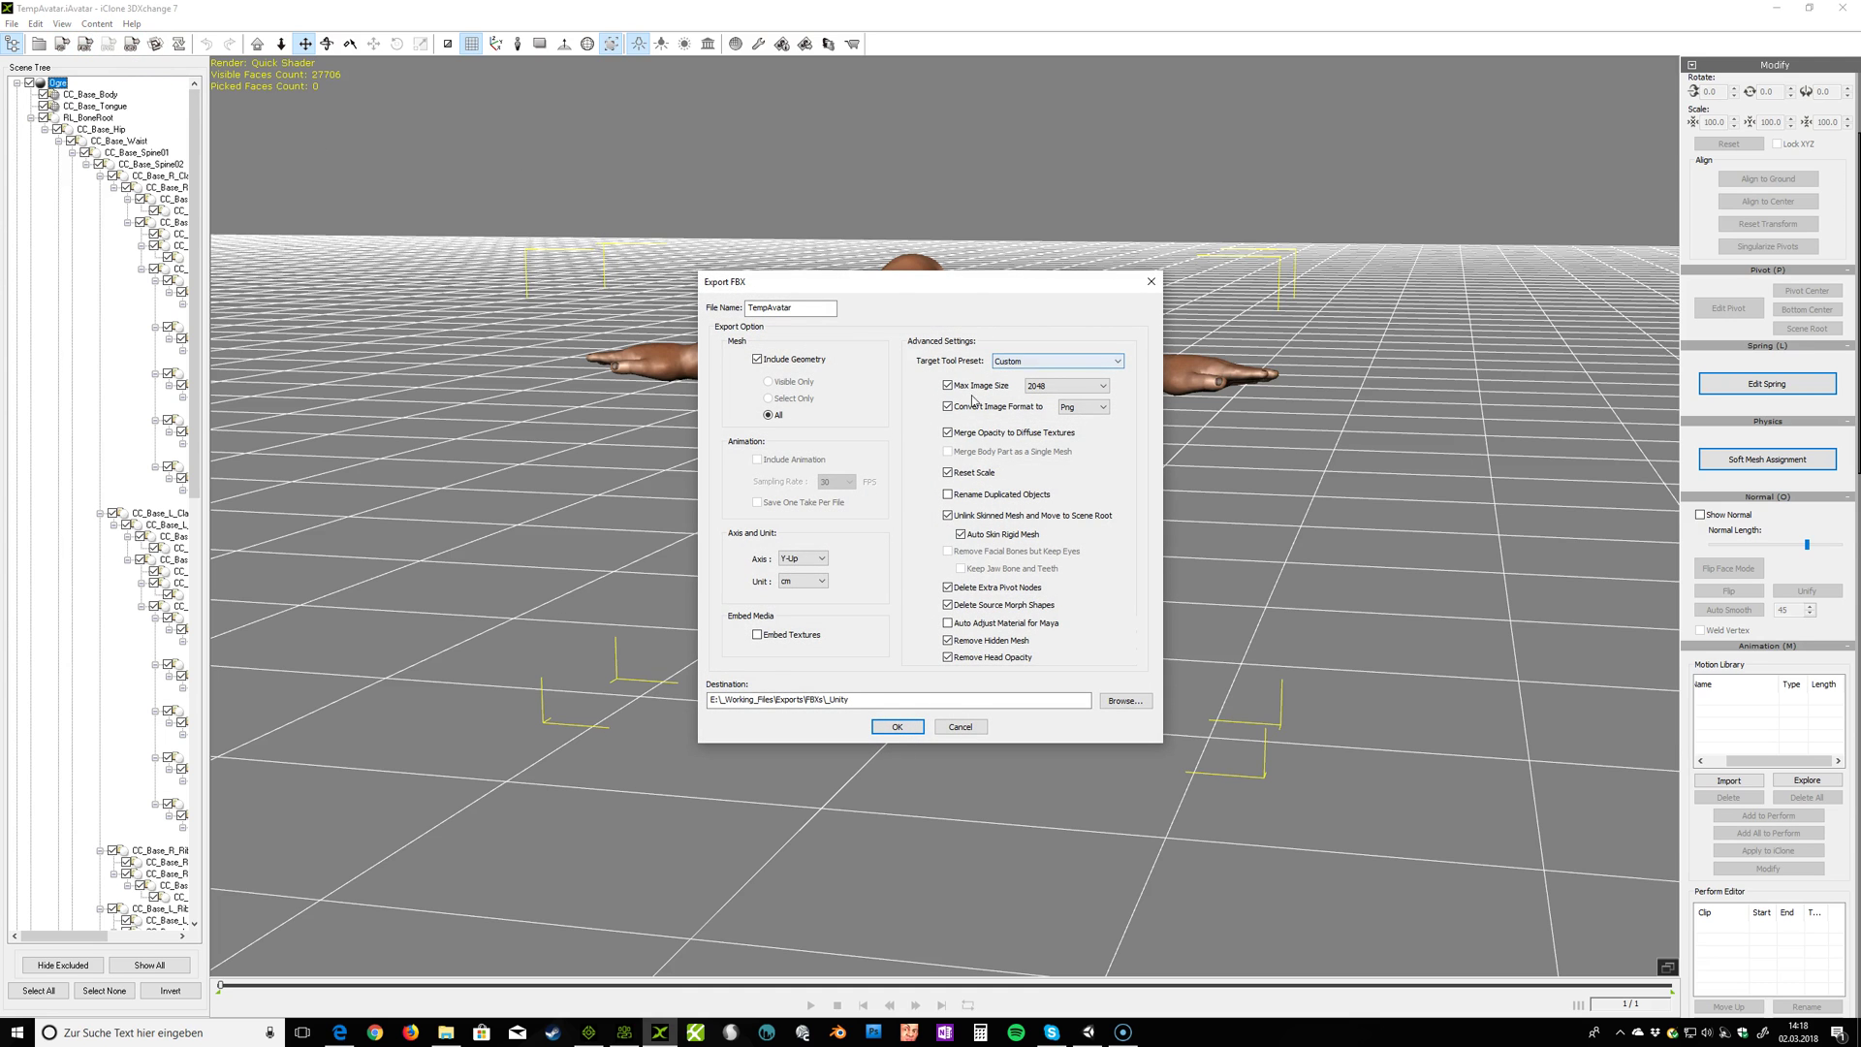
{"action": "left_click", "coordinate": [758, 634]}
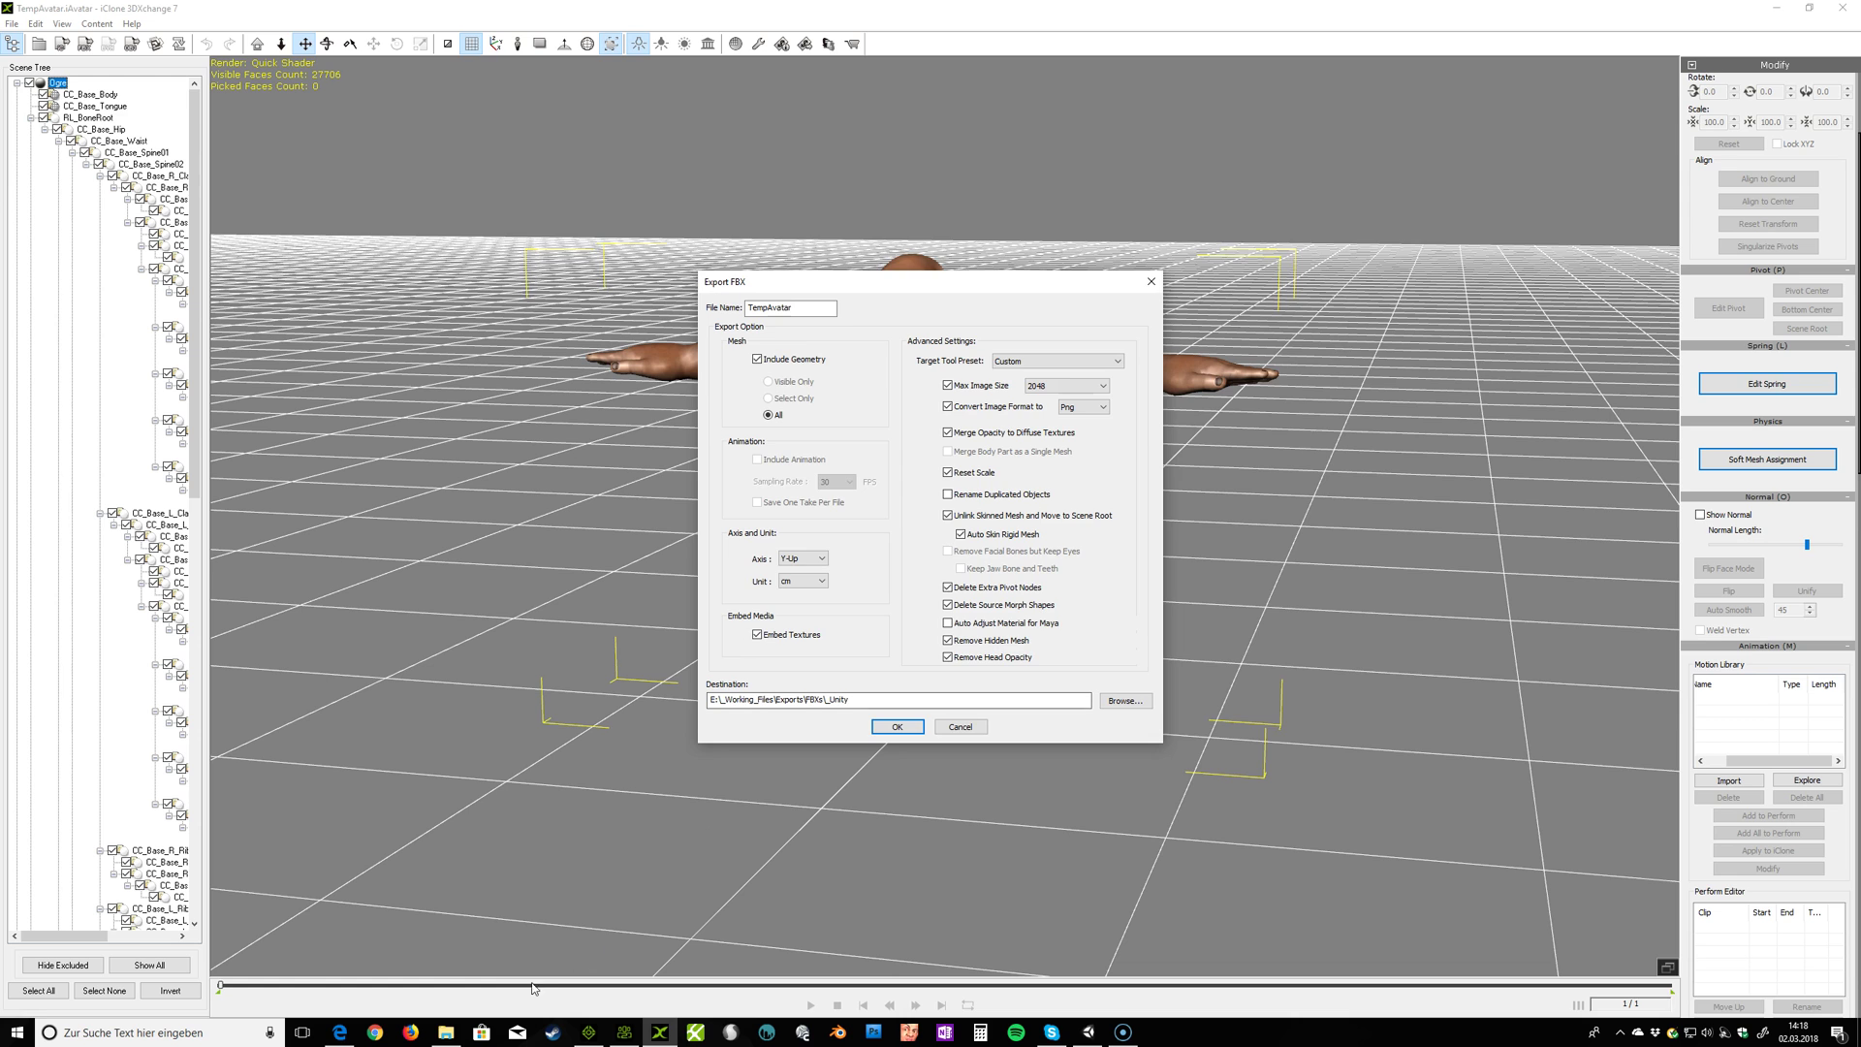
{"action": "left_click", "coordinate": [445, 1033]}
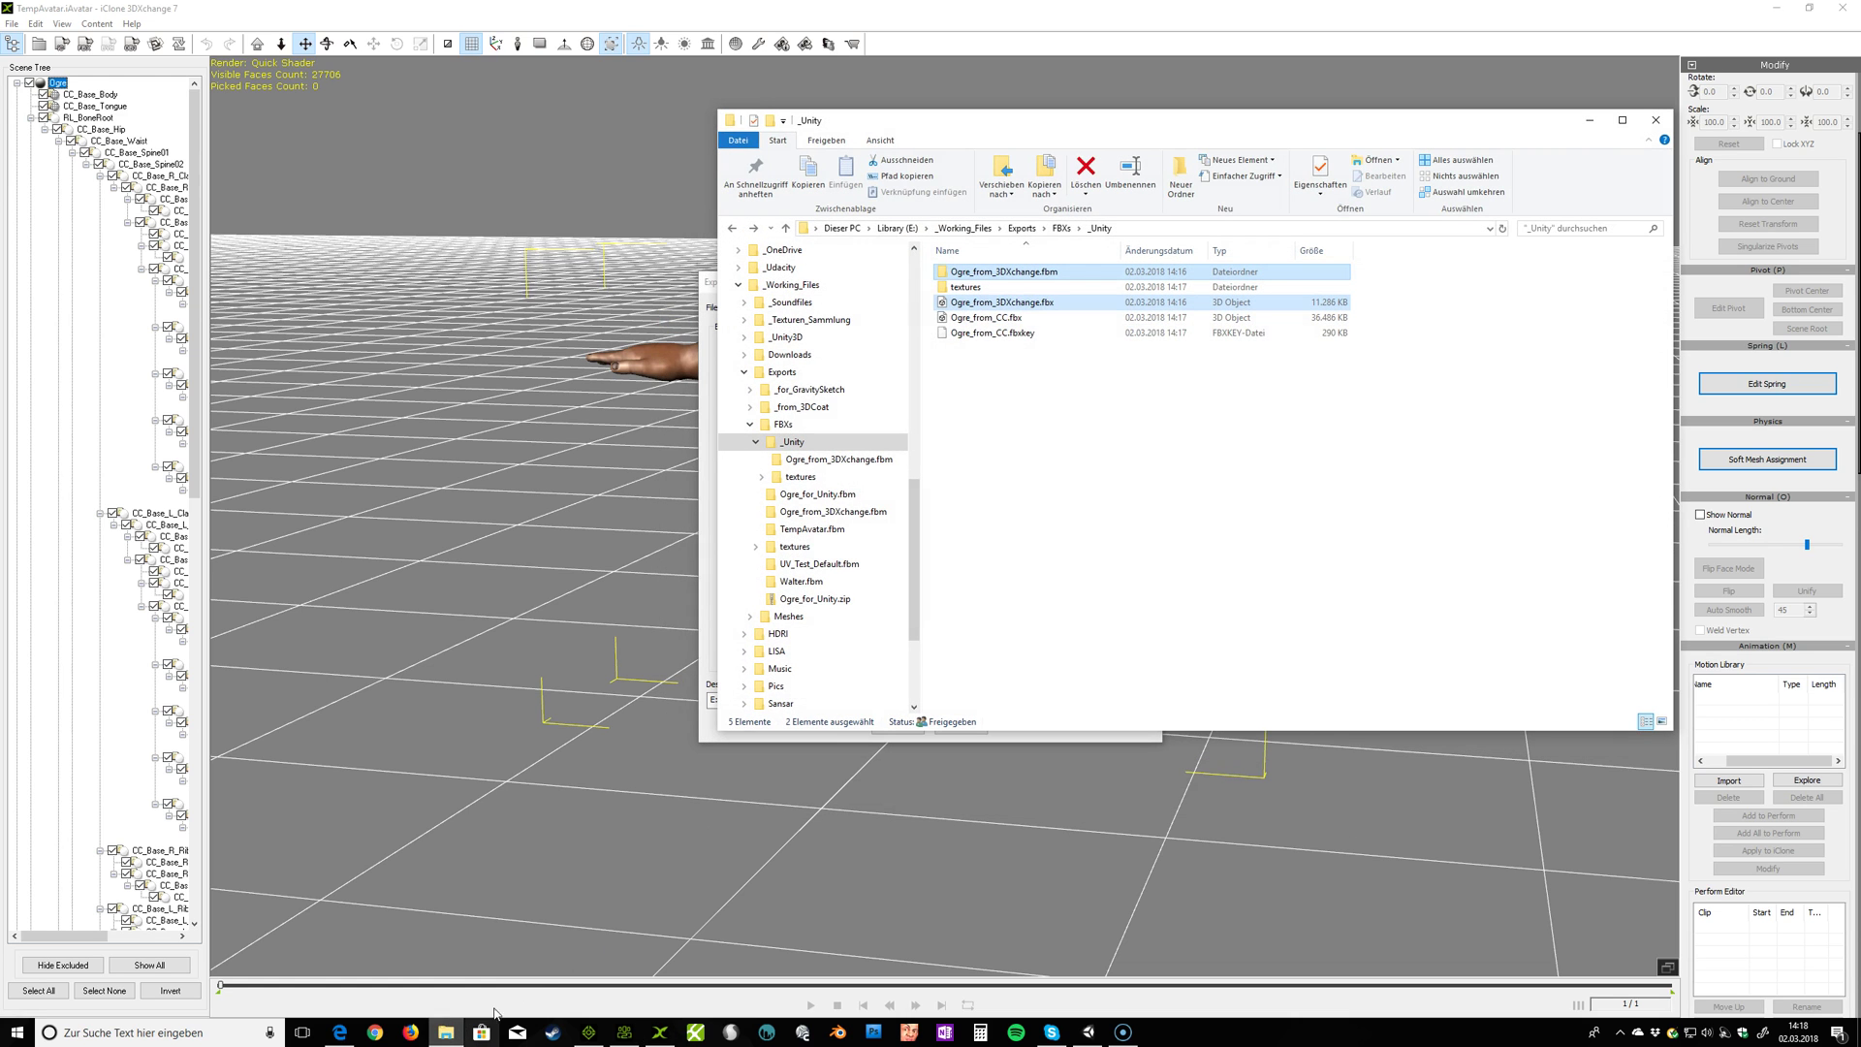
Step: Browse textures > Ogre_from_CC > CC_Base_Eye down to the empty Eye folder, then back to _Unity
{"action": "left_click", "coordinate": [997, 319]}
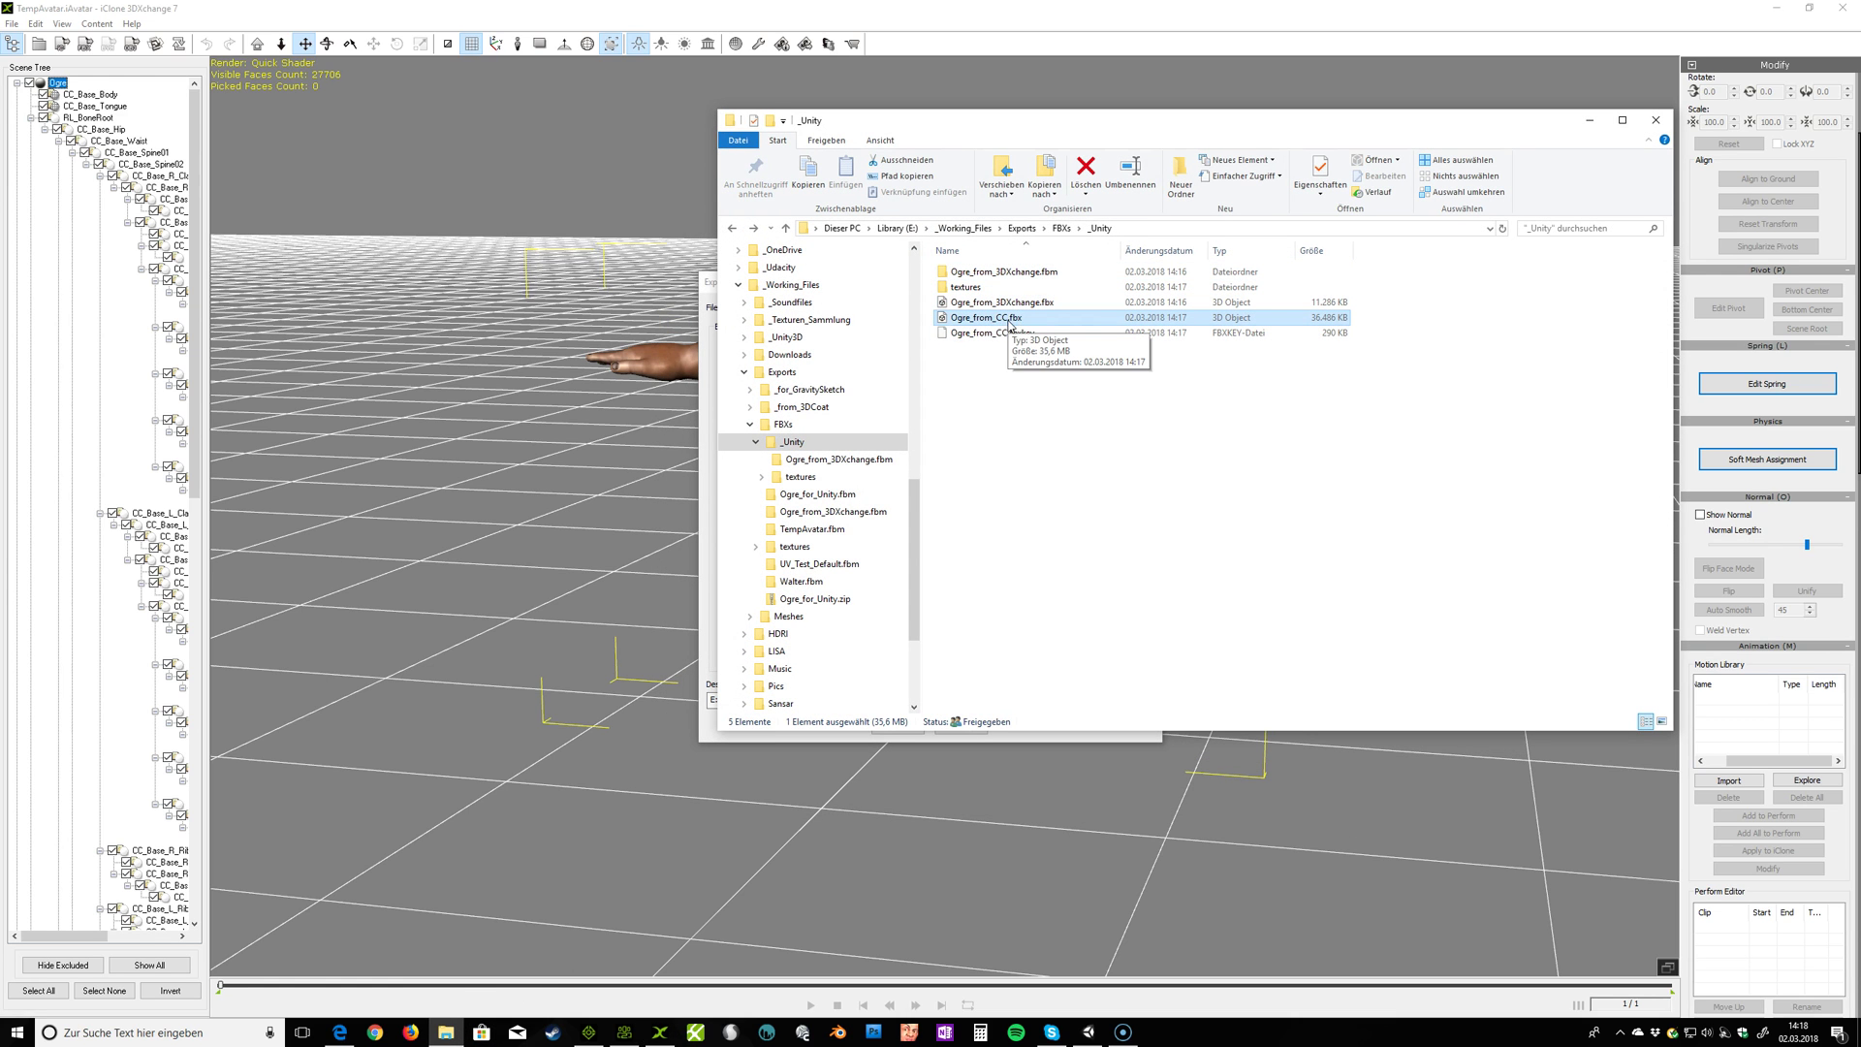
{"action": "double_click", "coordinate": [967, 288]}
{"action": "double_click", "coordinate": [971, 276]}
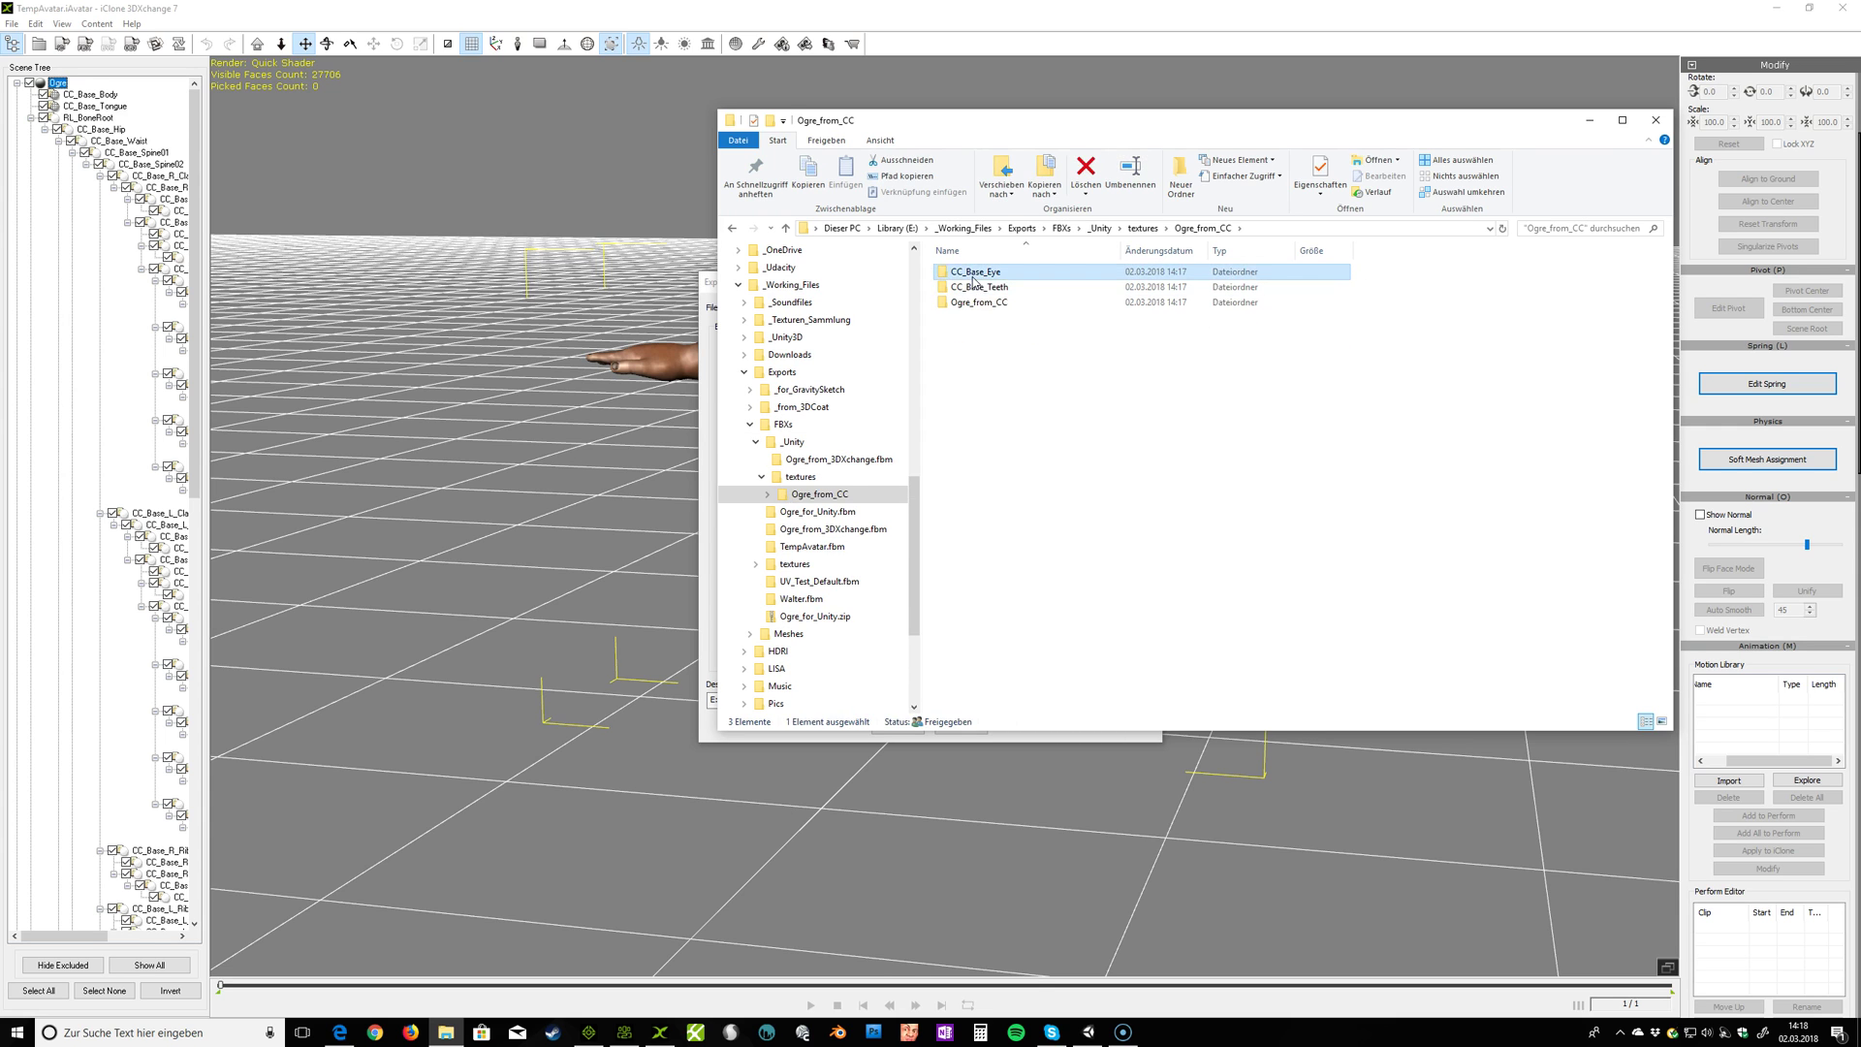
{"action": "double_click", "coordinate": [975, 272]}
{"action": "double_click", "coordinate": [974, 274]}
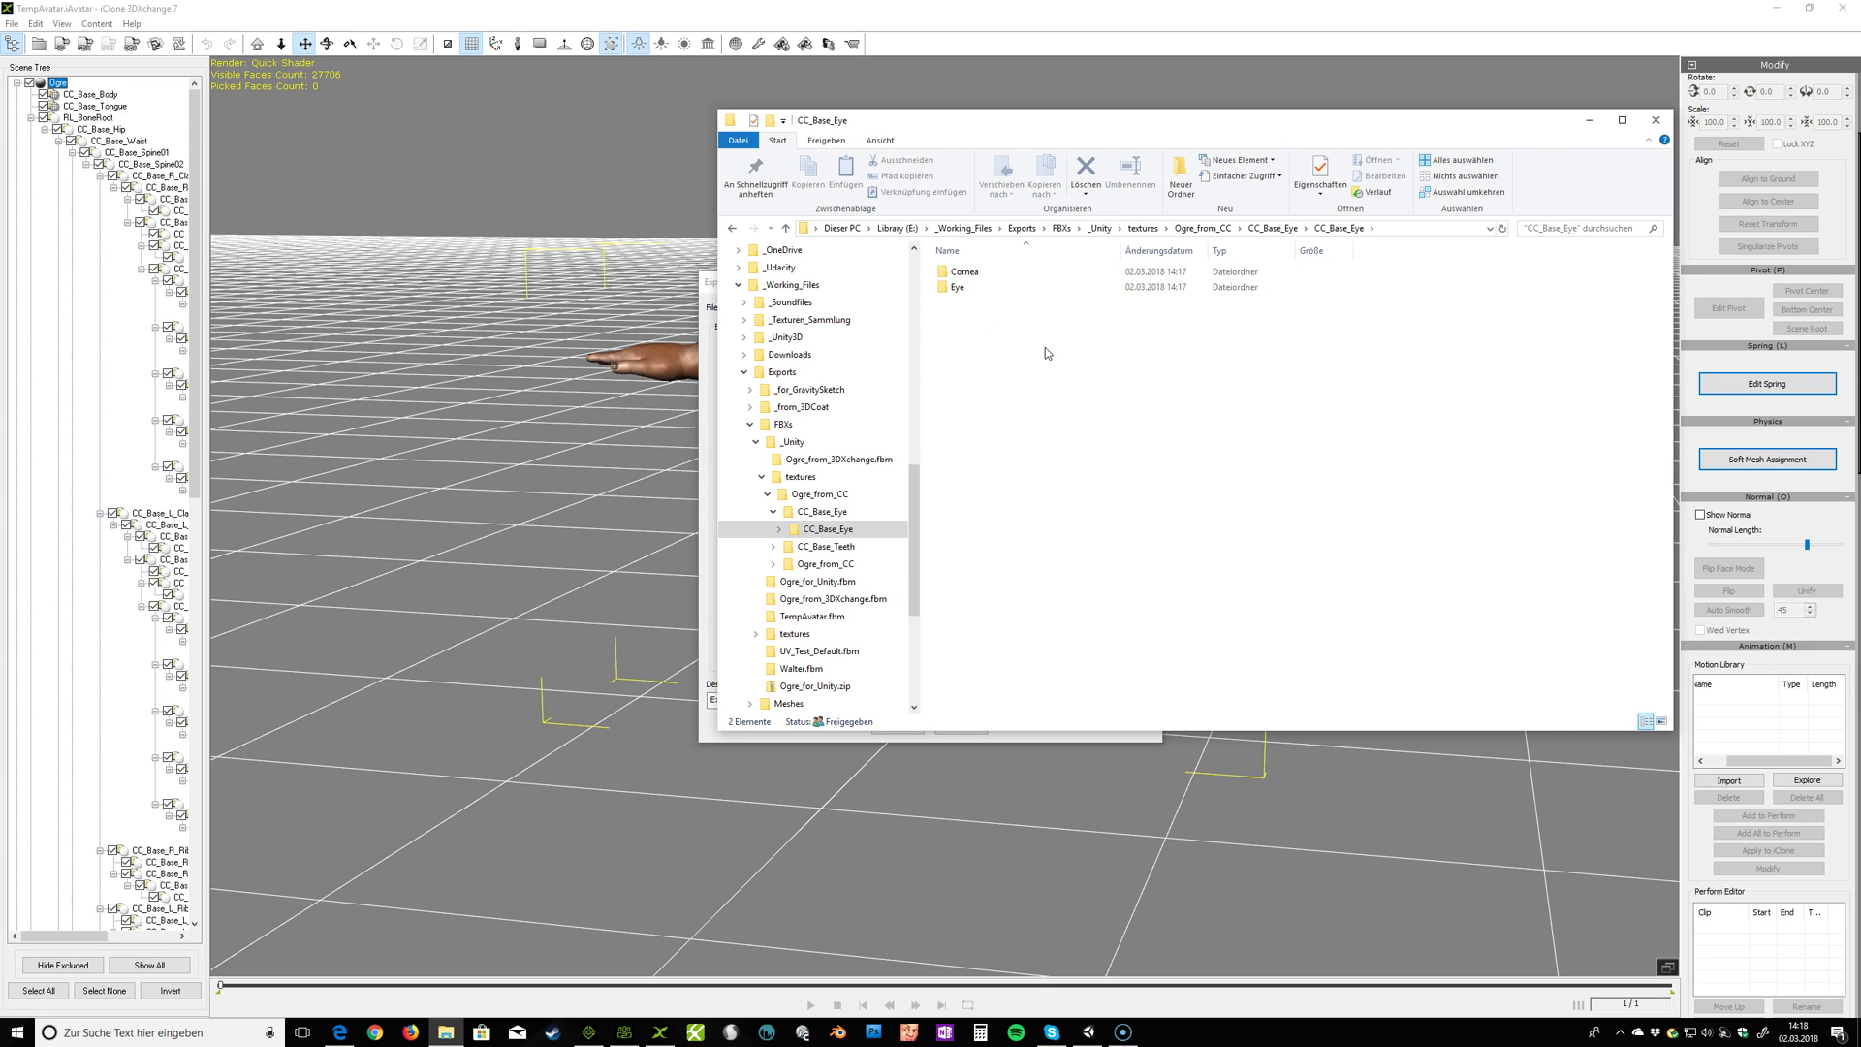
{"action": "double_click", "coordinate": [974, 288]}
{"action": "left_click", "coordinate": [738, 232]}
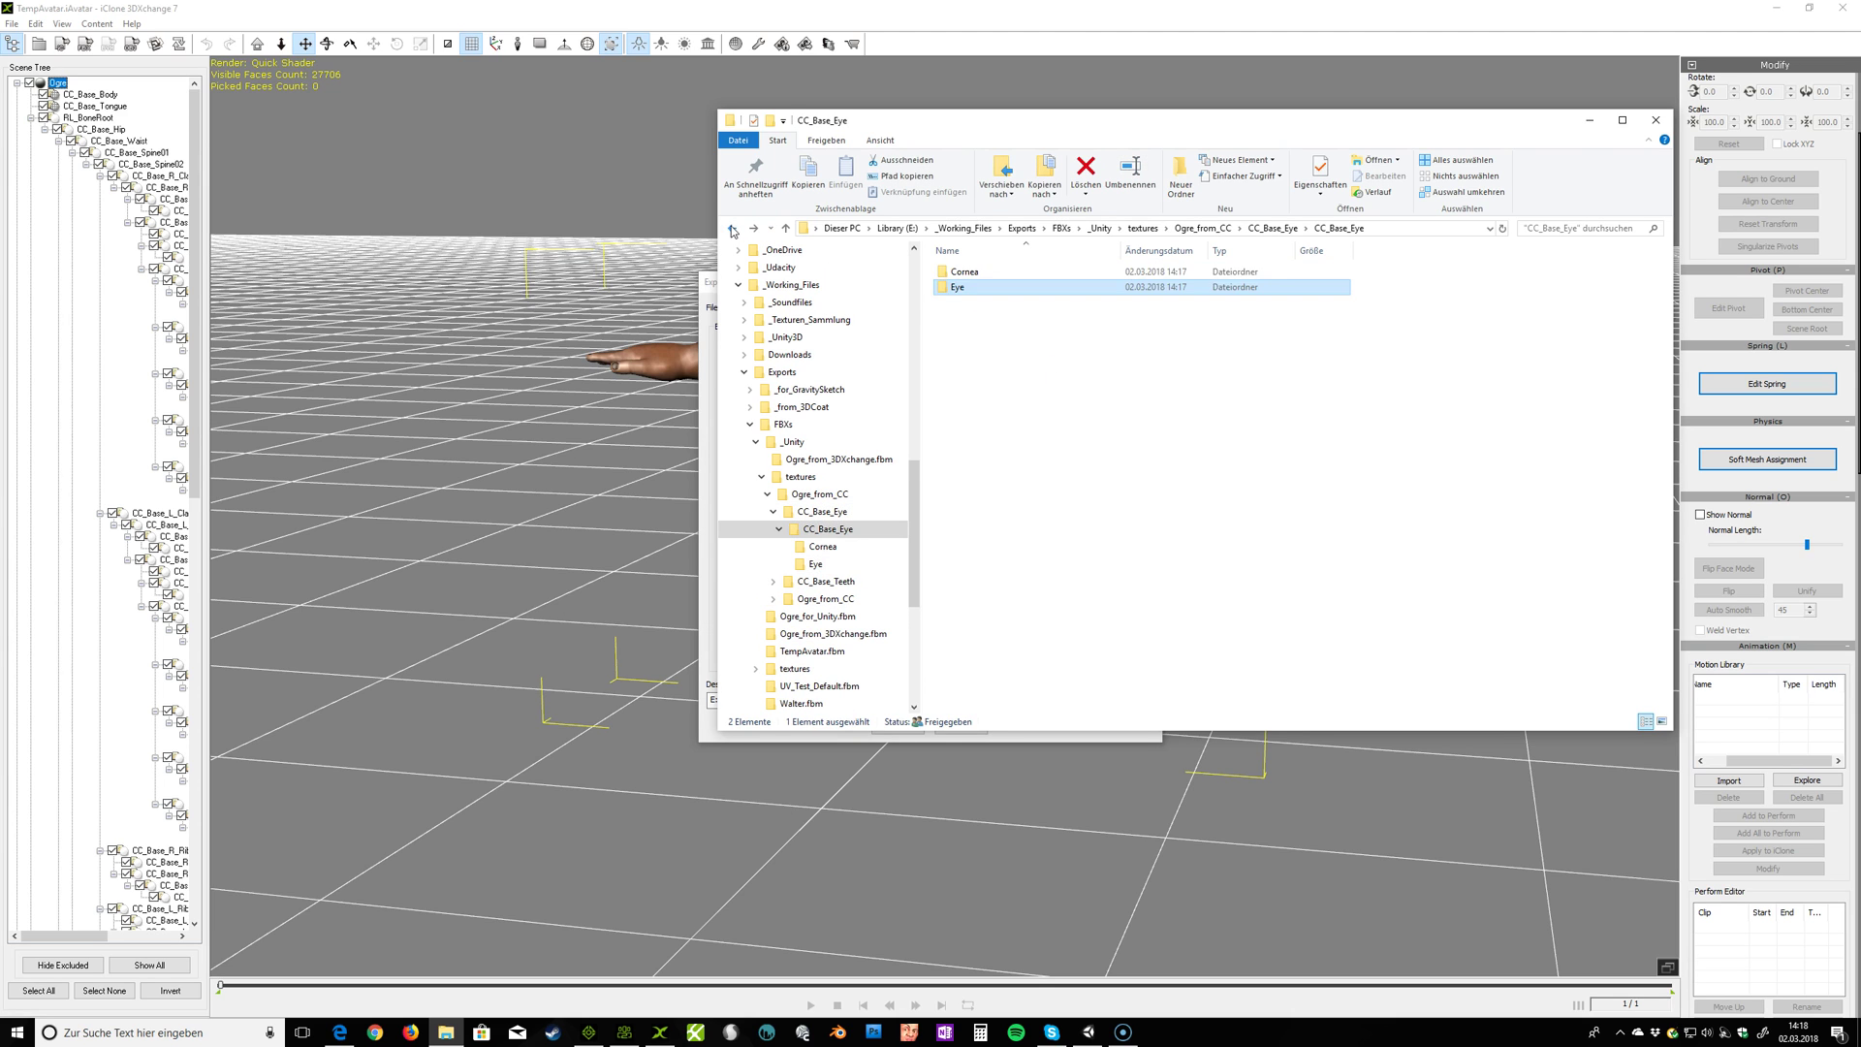
{"action": "left_click", "coordinate": [739, 233]}
{"action": "left_click", "coordinate": [738, 233]}
{"action": "left_click", "coordinate": [739, 232]}
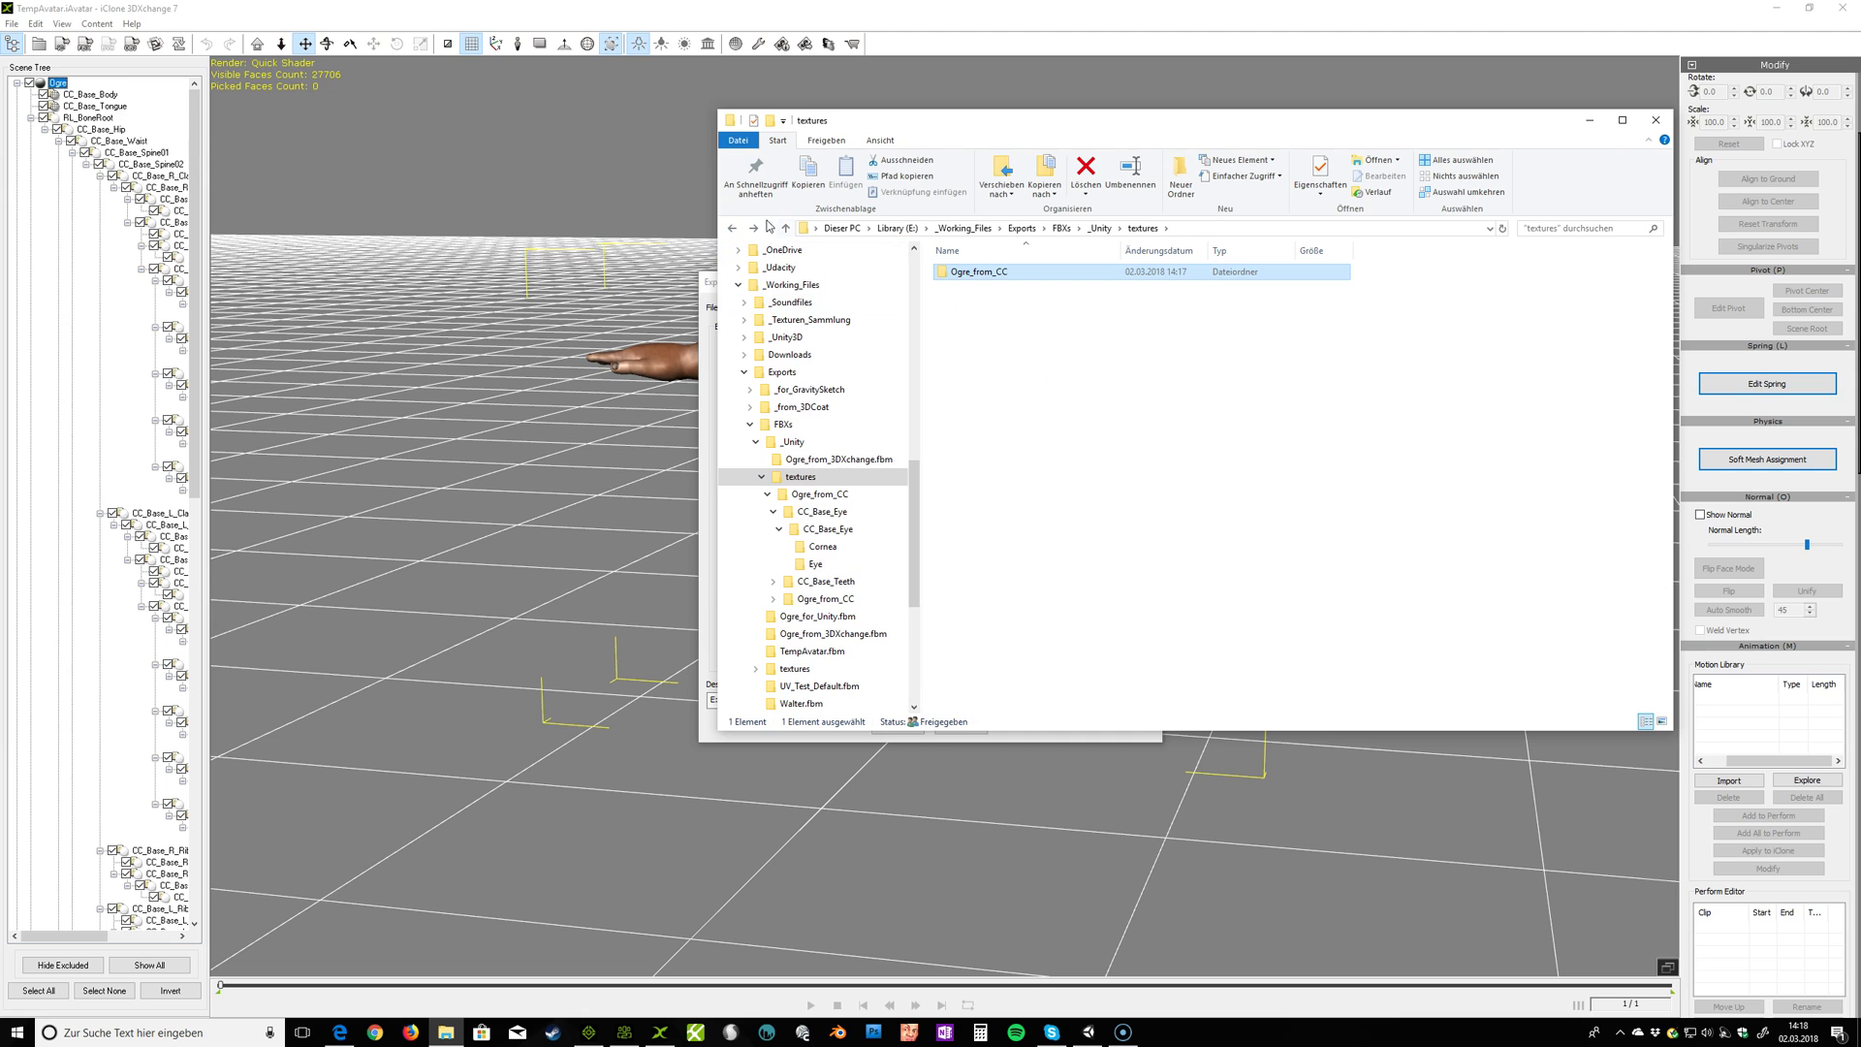
{"action": "left_click", "coordinate": [735, 231]}
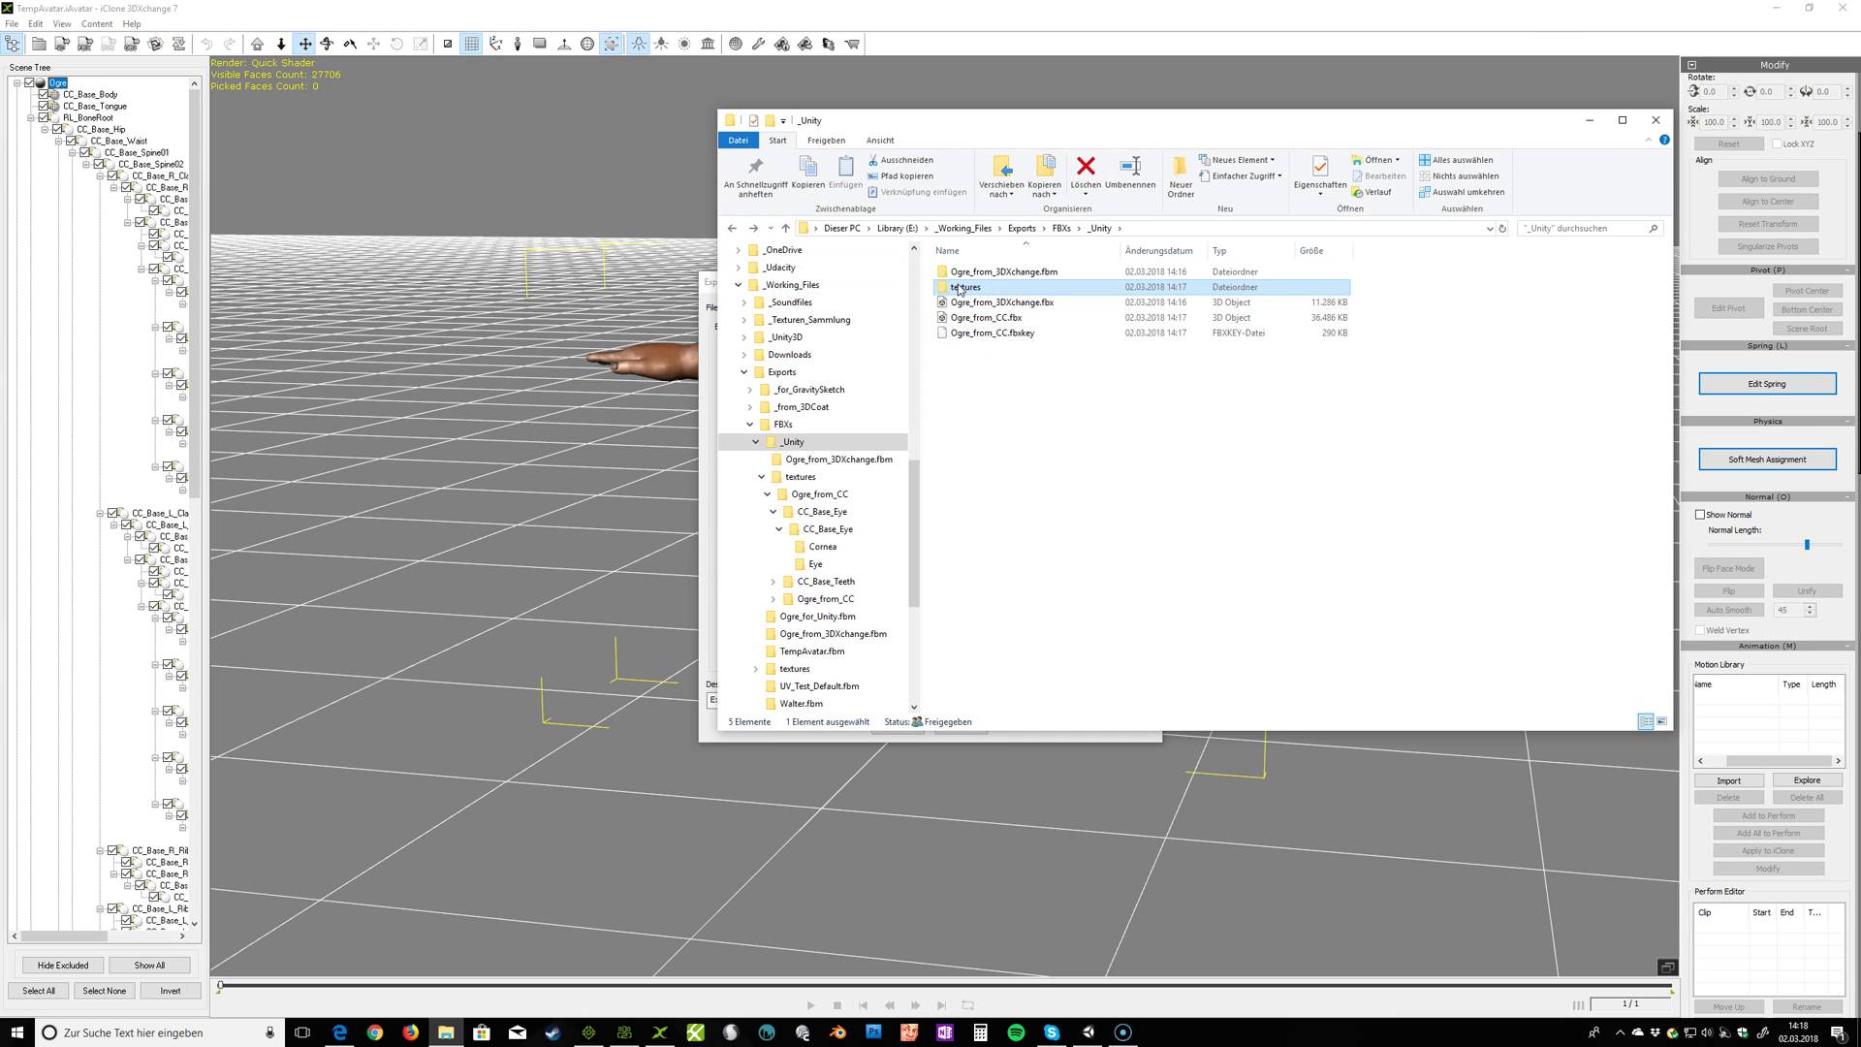
Step: Re-open textures > Ogre_from_CC > CC_Base_Eye once more and return to the _Unity folder
{"action": "double_click", "coordinate": [970, 288]}
{"action": "double_click", "coordinate": [969, 272]}
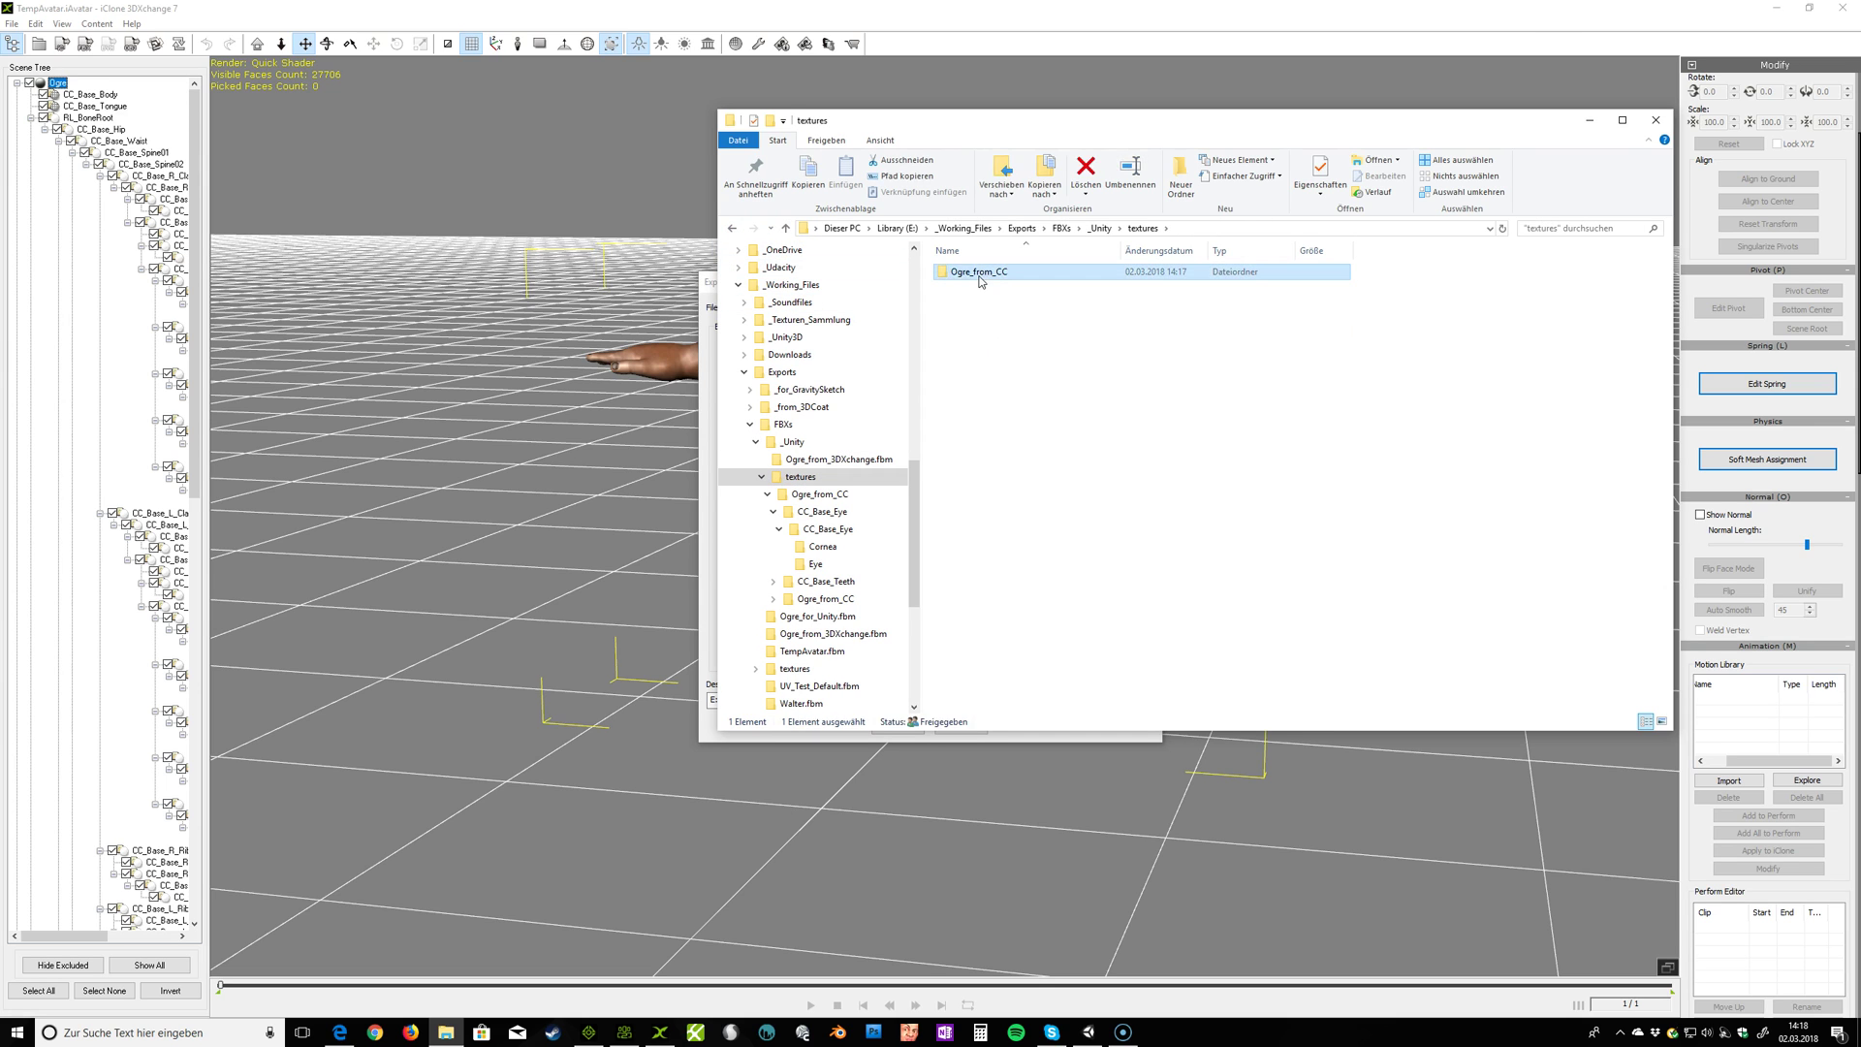
{"action": "double_click", "coordinate": [977, 274]}
{"action": "double_click", "coordinate": [975, 273]}
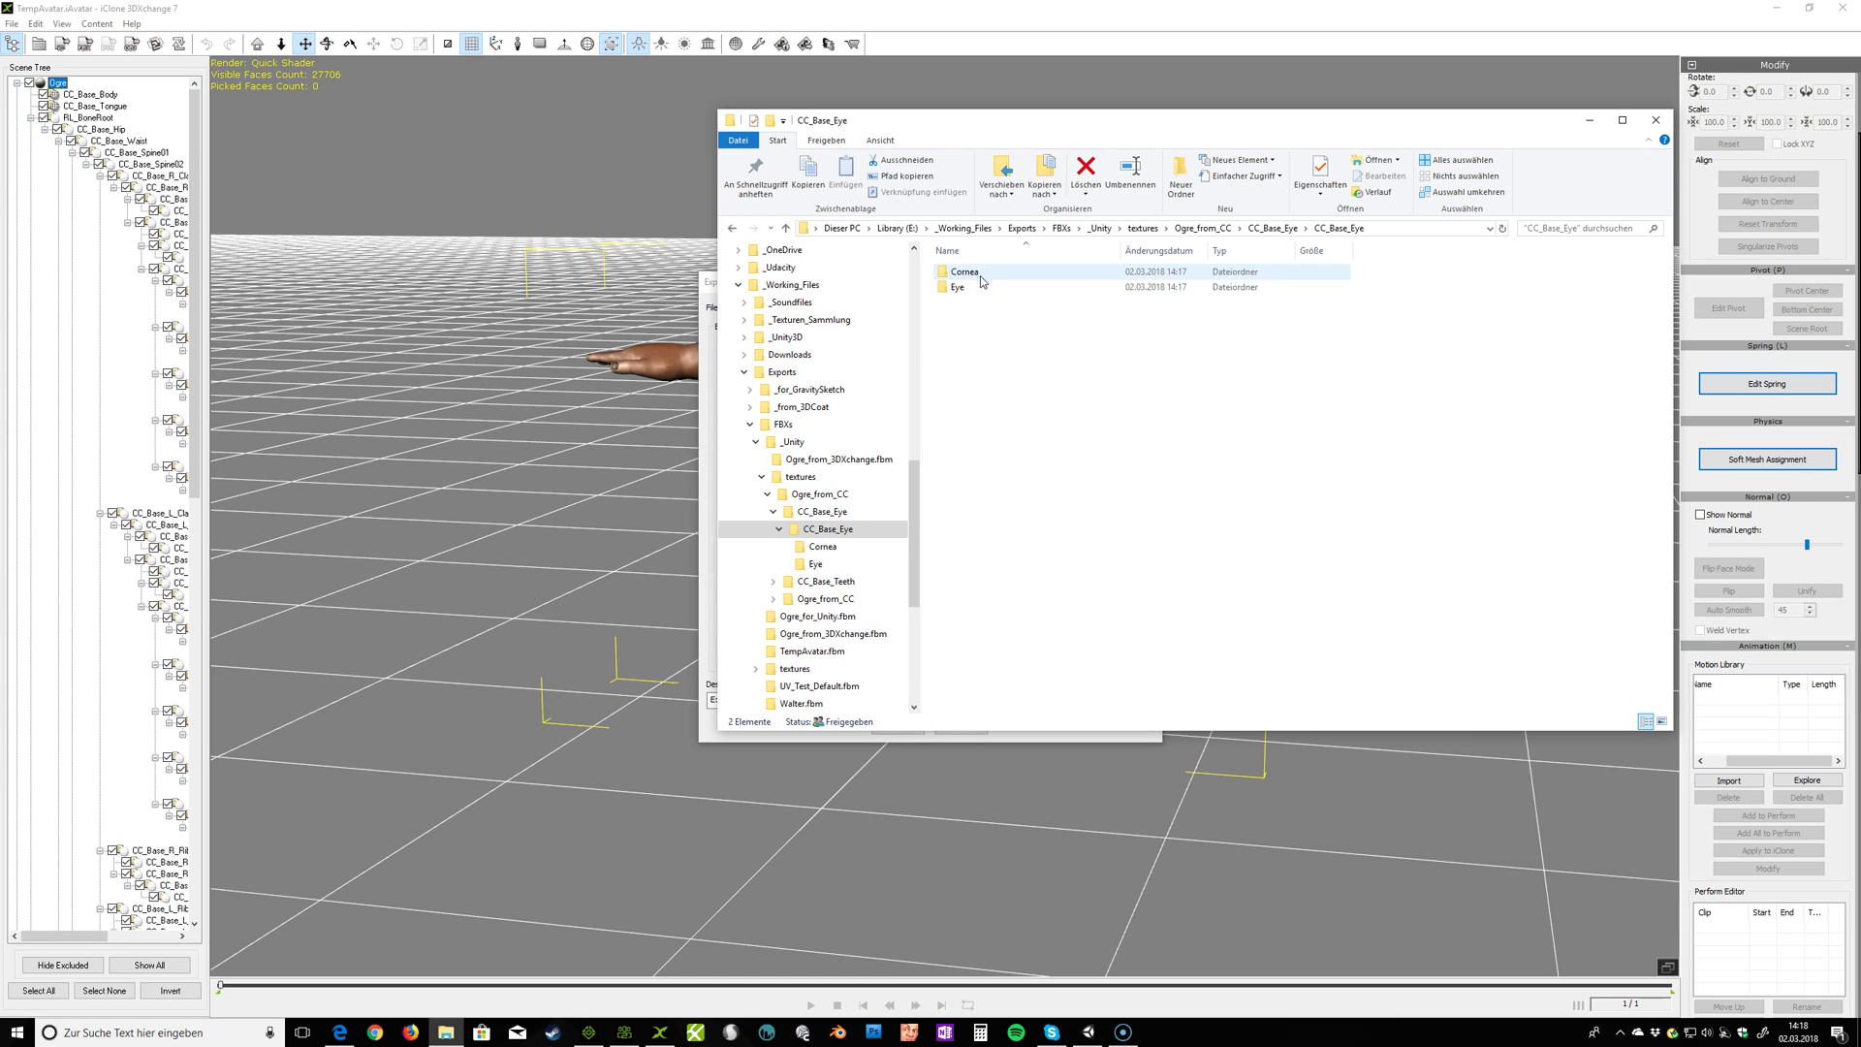
{"action": "left_click", "coordinate": [733, 230]}
{"action": "left_click", "coordinate": [733, 230]}
{"action": "left_click", "coordinate": [734, 230]}
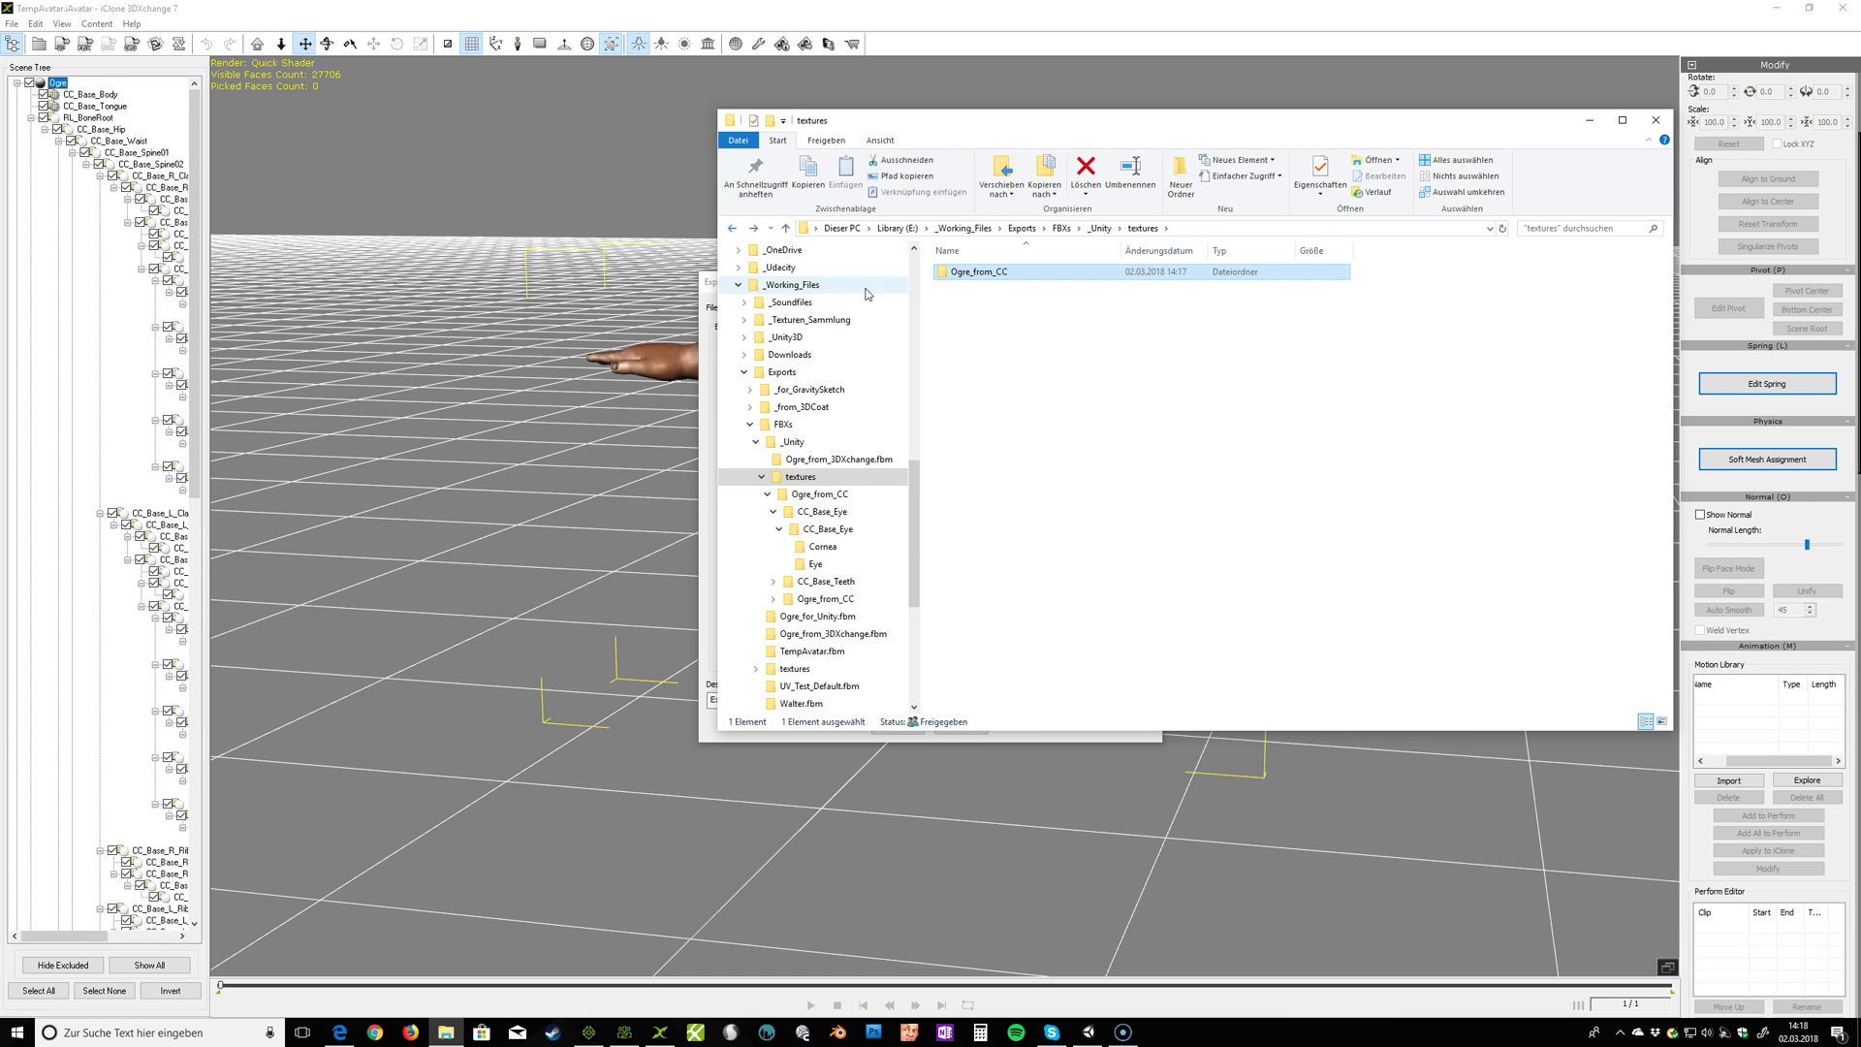
{"action": "left_click", "coordinate": [734, 230]}
Step: Delete the textures folder from _Unity, leaving only the Ogre_from_3DXchange and Ogre_from_CC files
{"action": "left_click", "coordinate": [975, 288]}
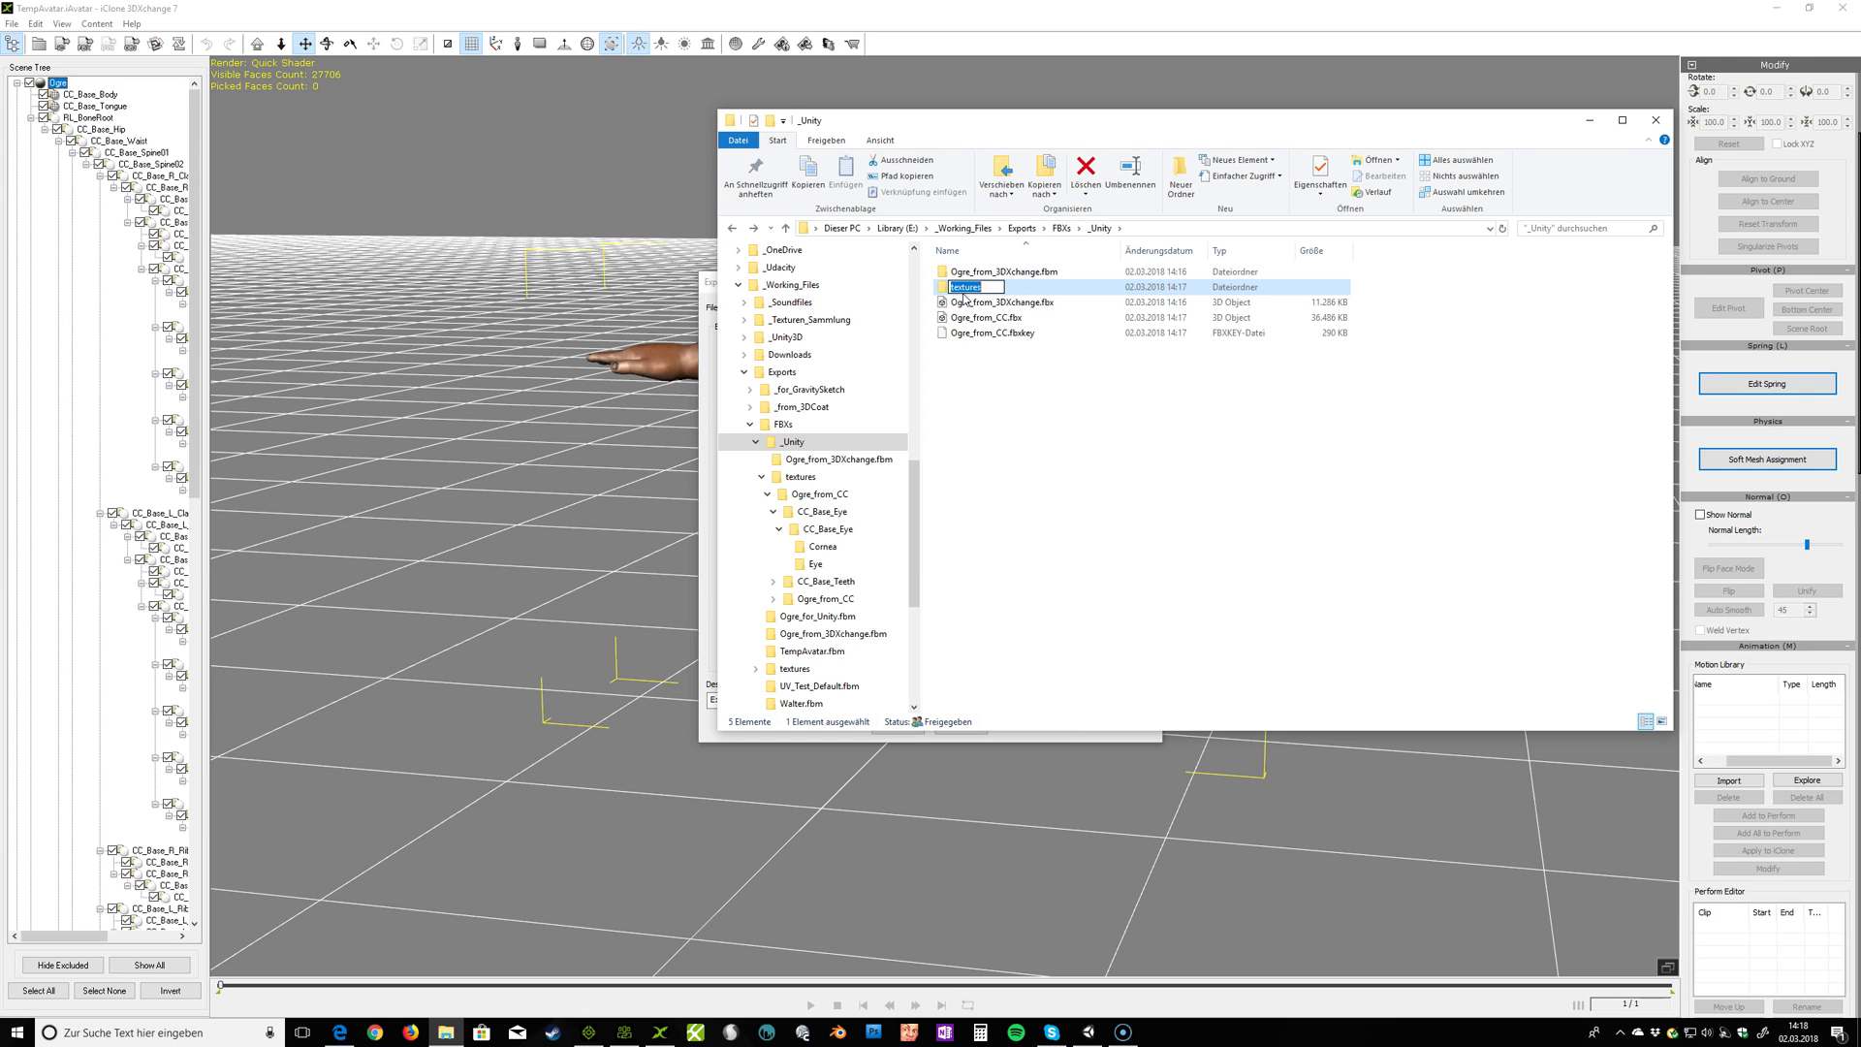
{"action": "key", "text": "Return"}
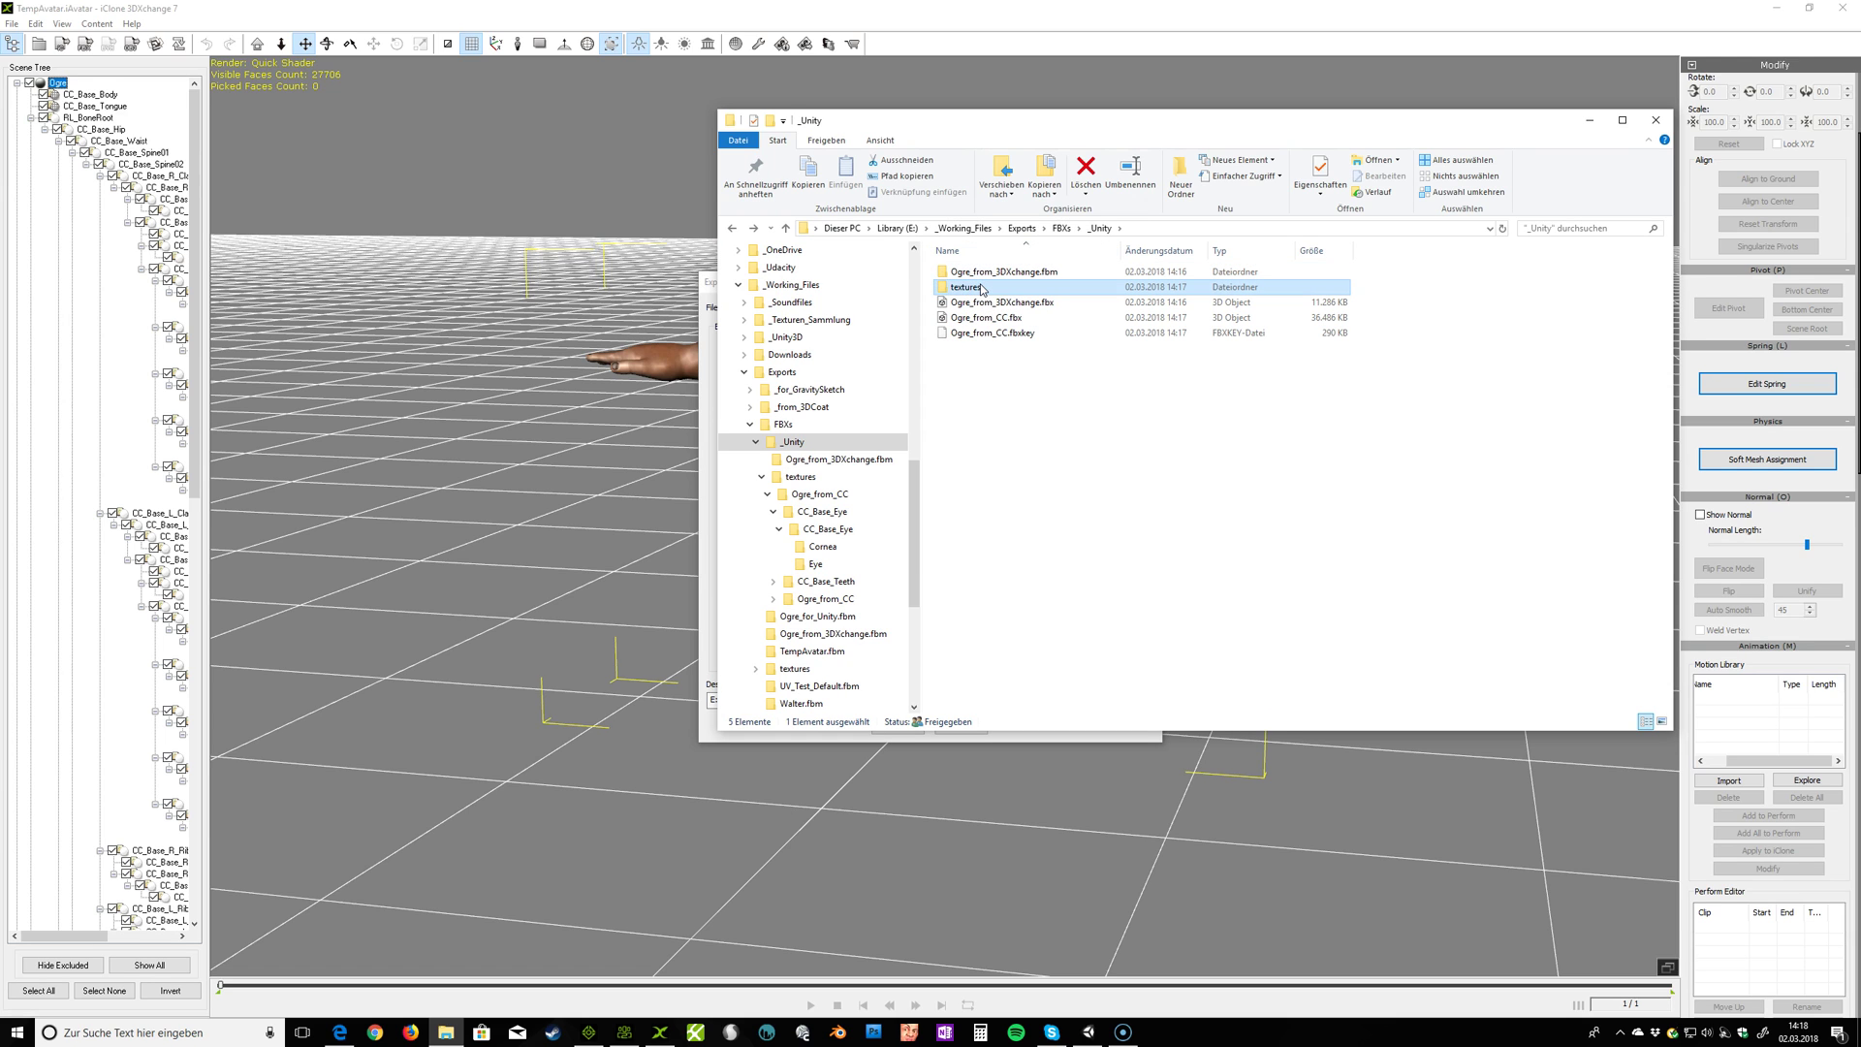
{"action": "key", "text": "Delete"}
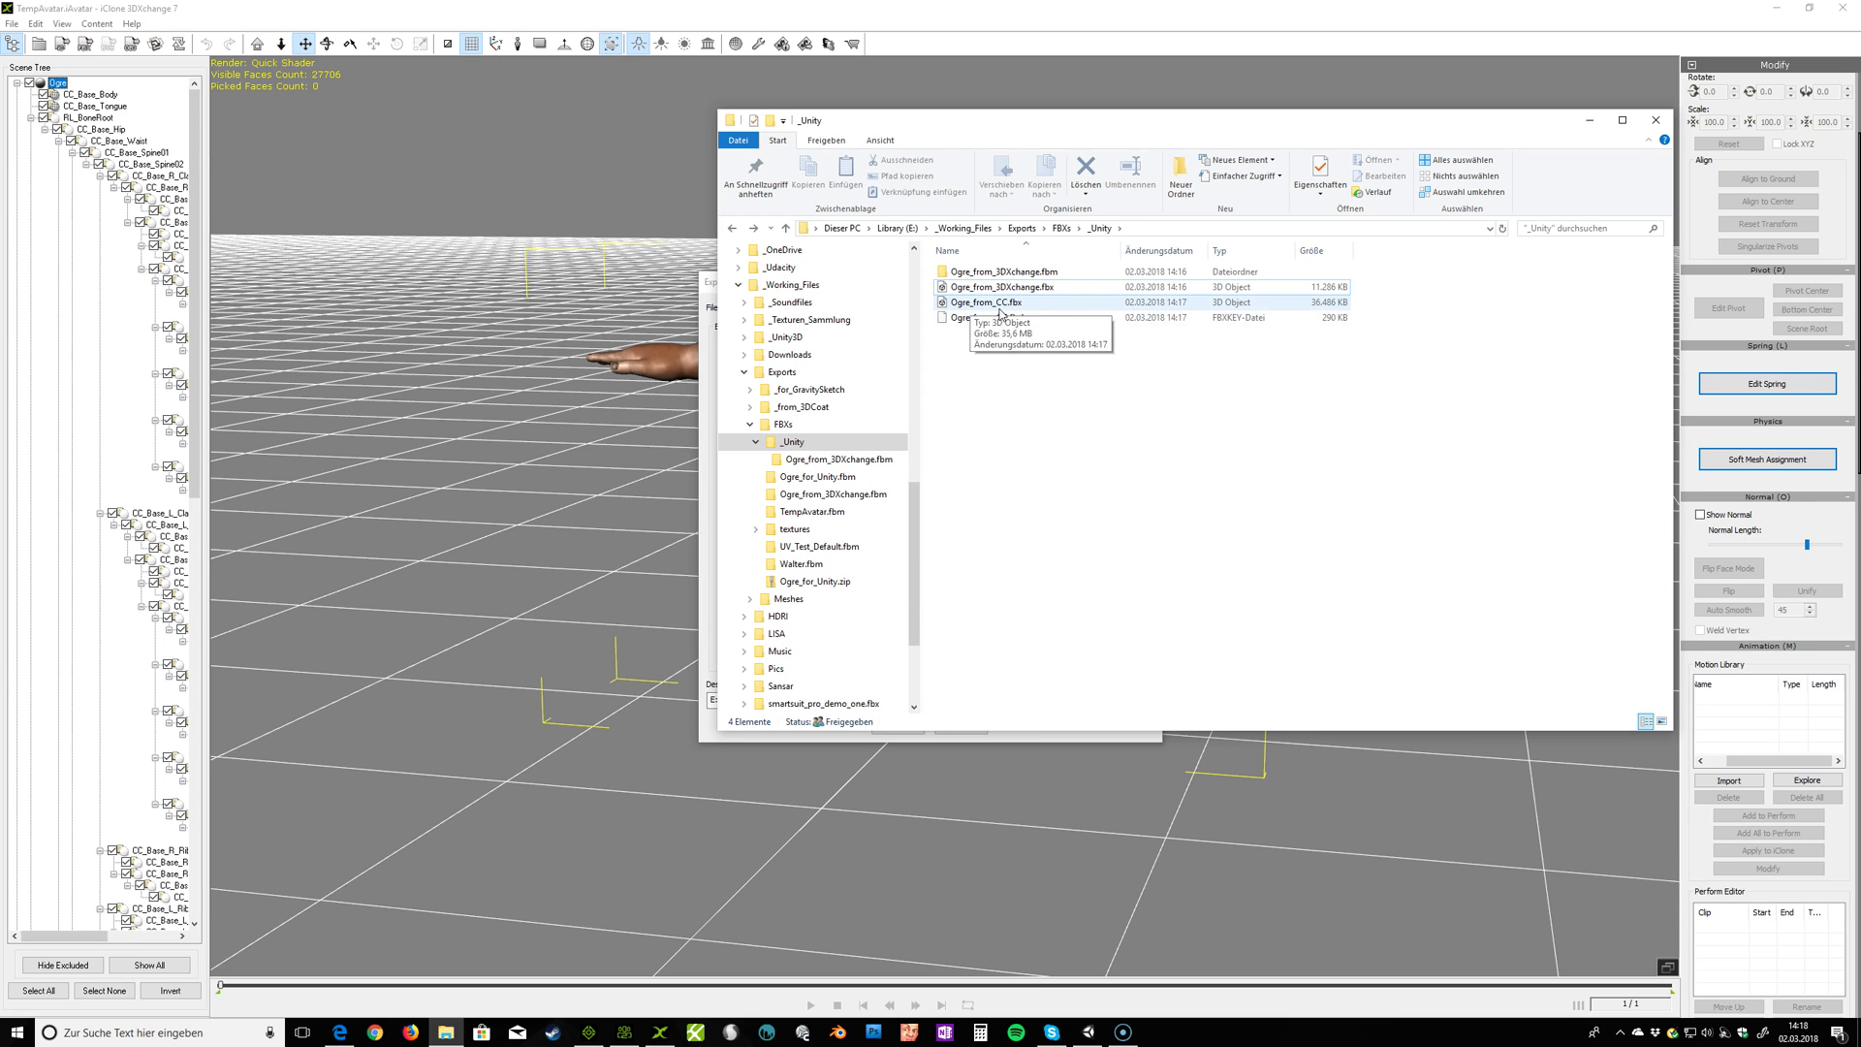
{"action": "left_click", "coordinate": [1008, 308]}
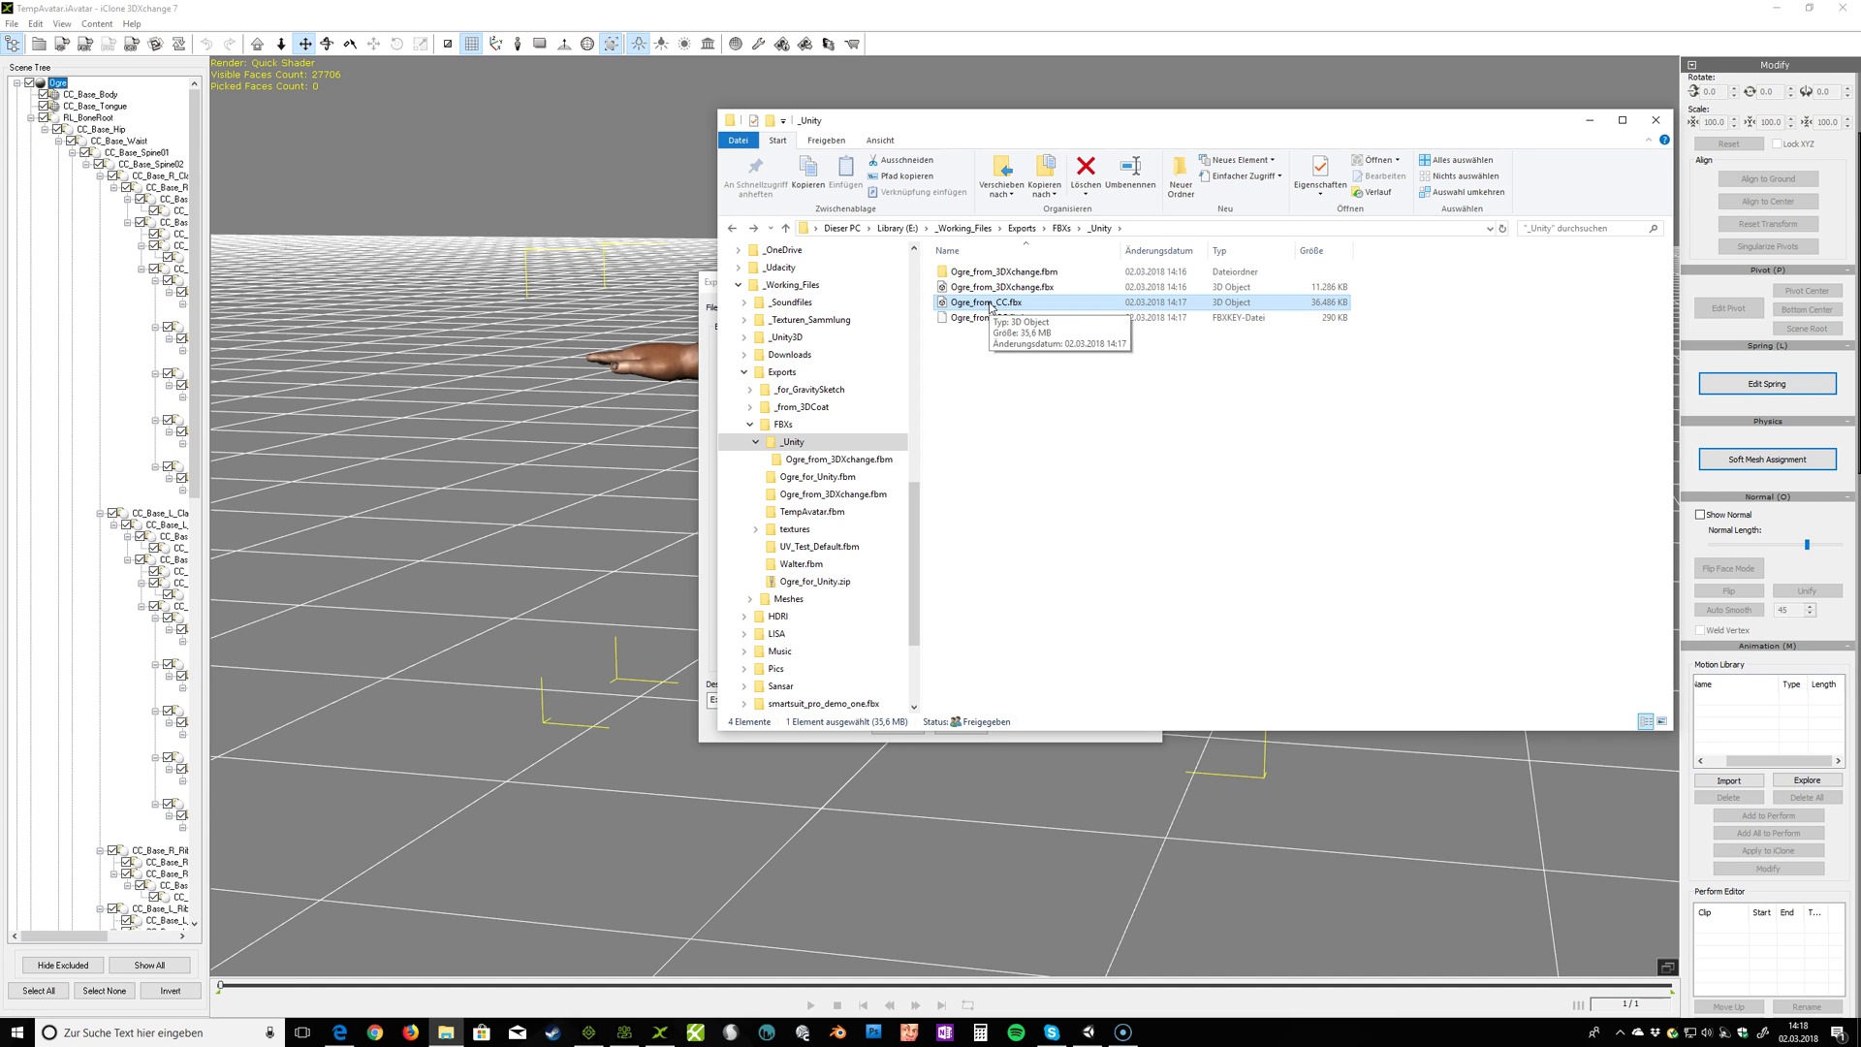
Step: Drag Ogre_from_CC.fbx from the _Unity export folder into the Unity project's Assets
{"action": "left_click", "coordinate": [1101, 1039]}
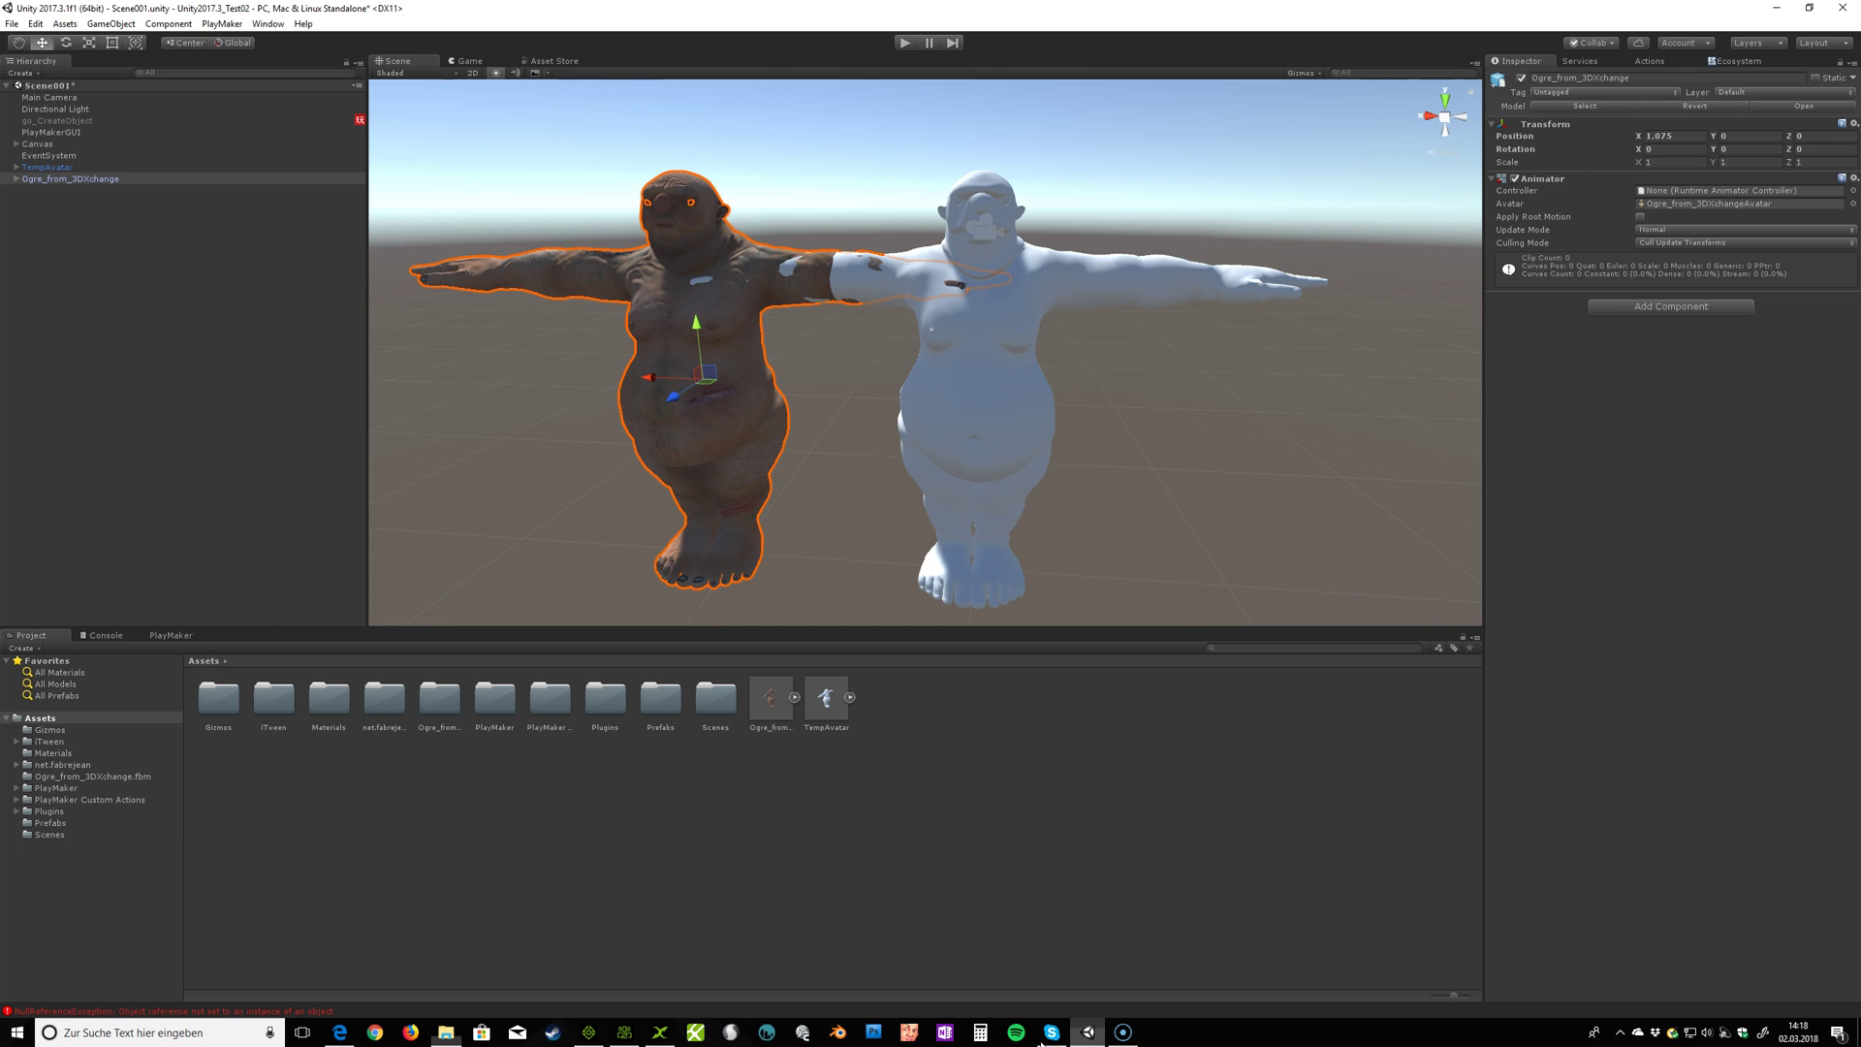
{"action": "left_click", "coordinate": [445, 1033]}
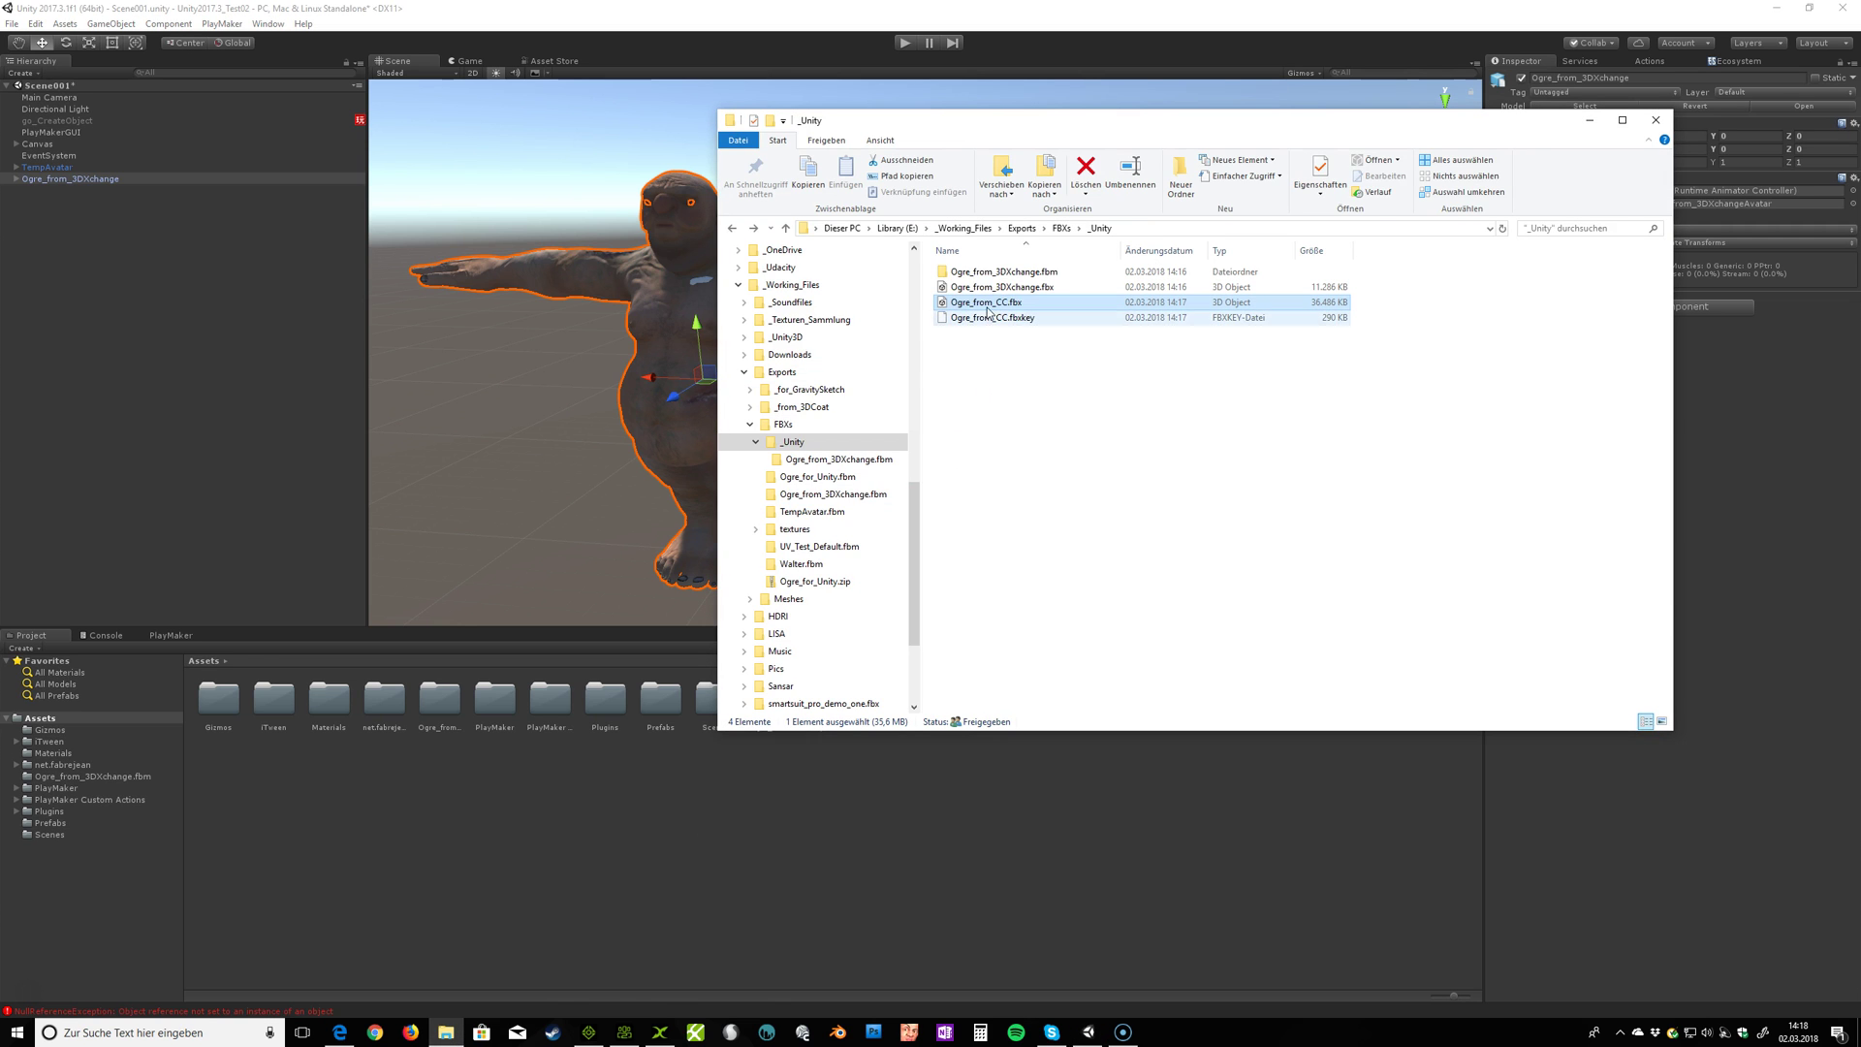
{"action": "left_click_drag", "start_coordinate": [987, 302], "coordinate": [524, 872]}
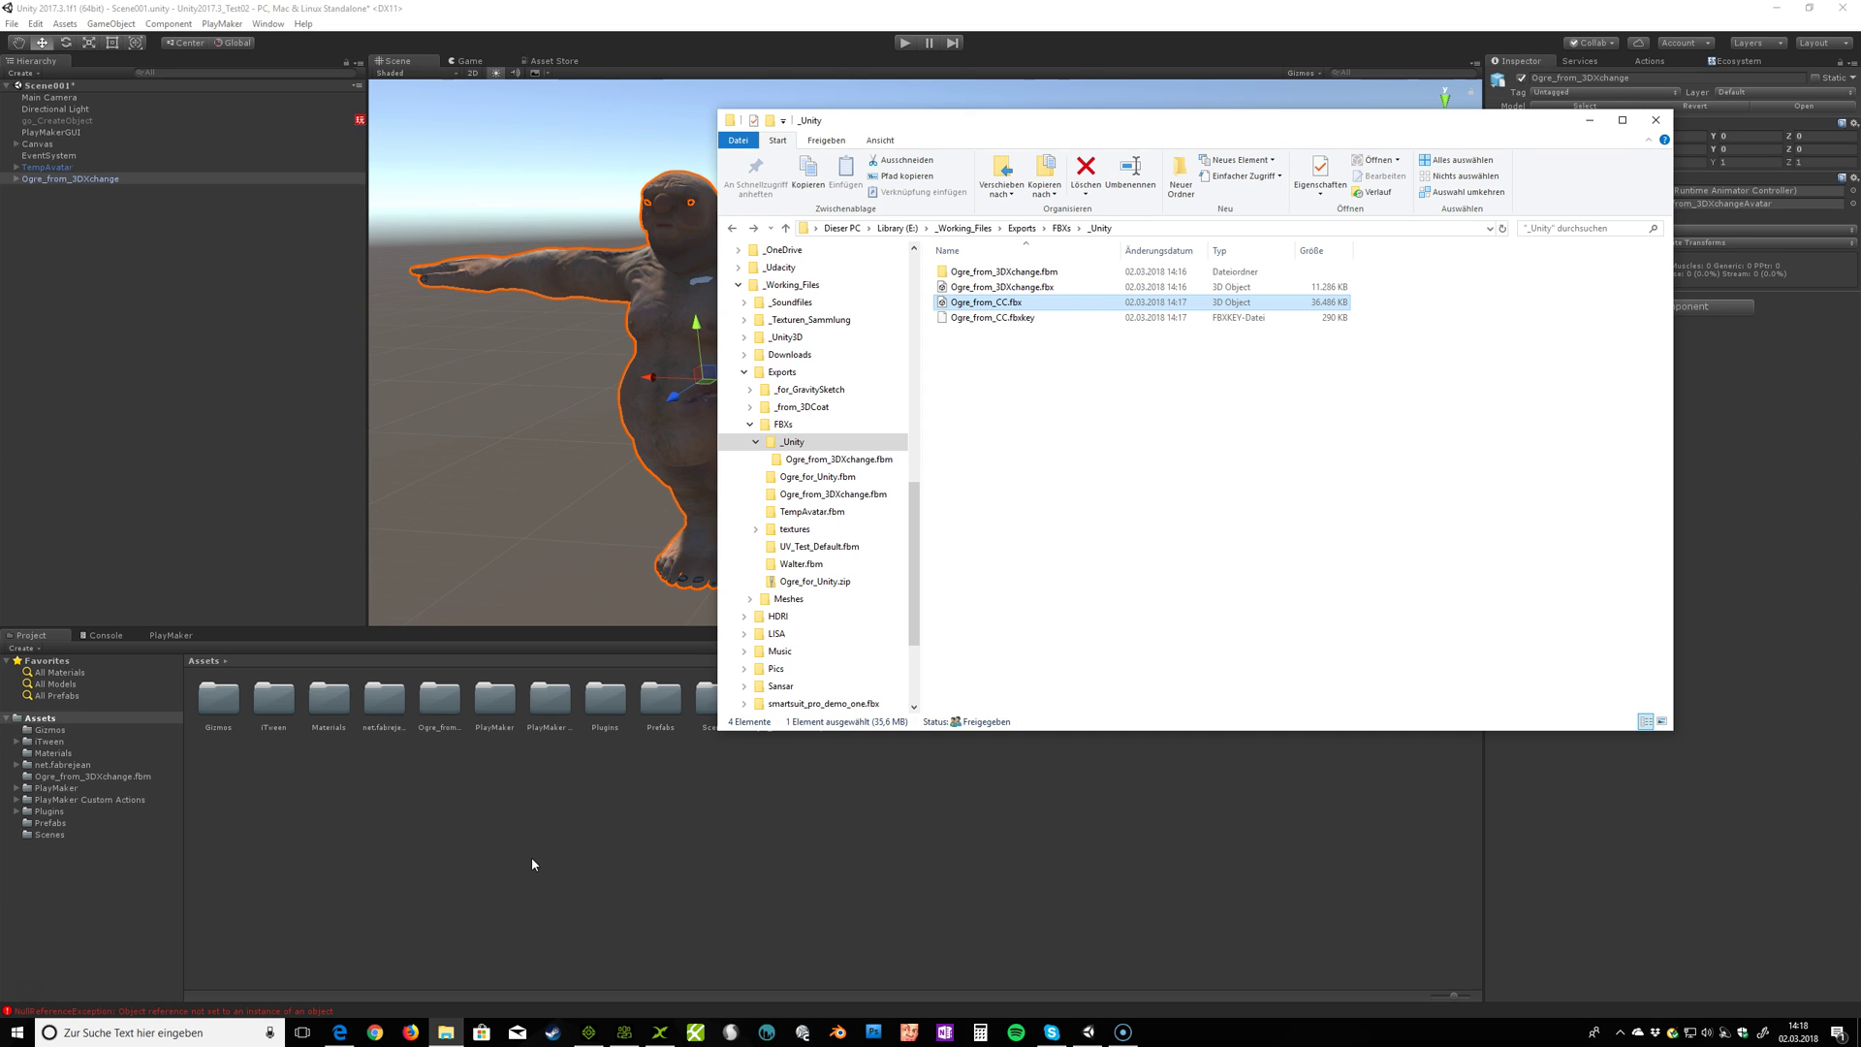
{"action": "left_click_drag", "start_coordinate": [531, 863], "coordinate": [1589, 124]}
Step: Place Ogre_from_CC in the scene beside the other ogres and show its Materials import settings
{"action": "left_click", "coordinate": [1590, 122]}
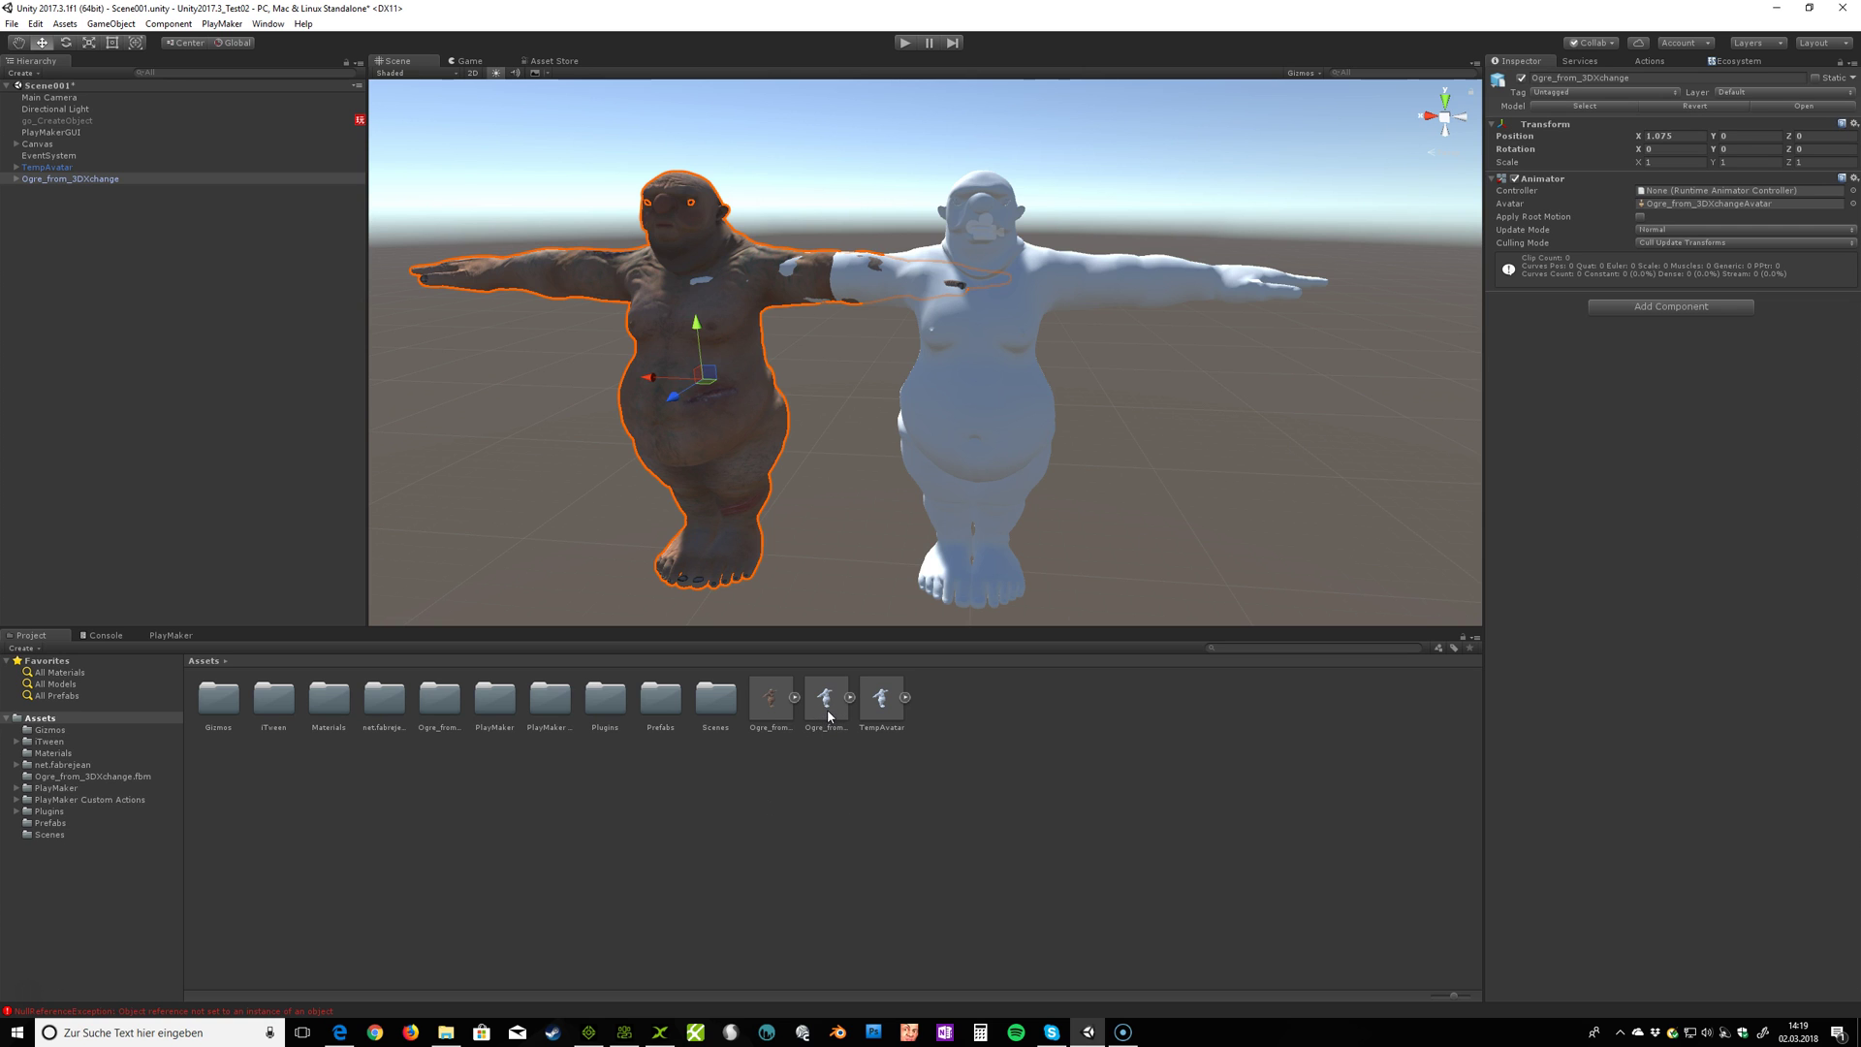
{"action": "left_click_drag", "start_coordinate": [827, 714], "coordinate": [118, 361]}
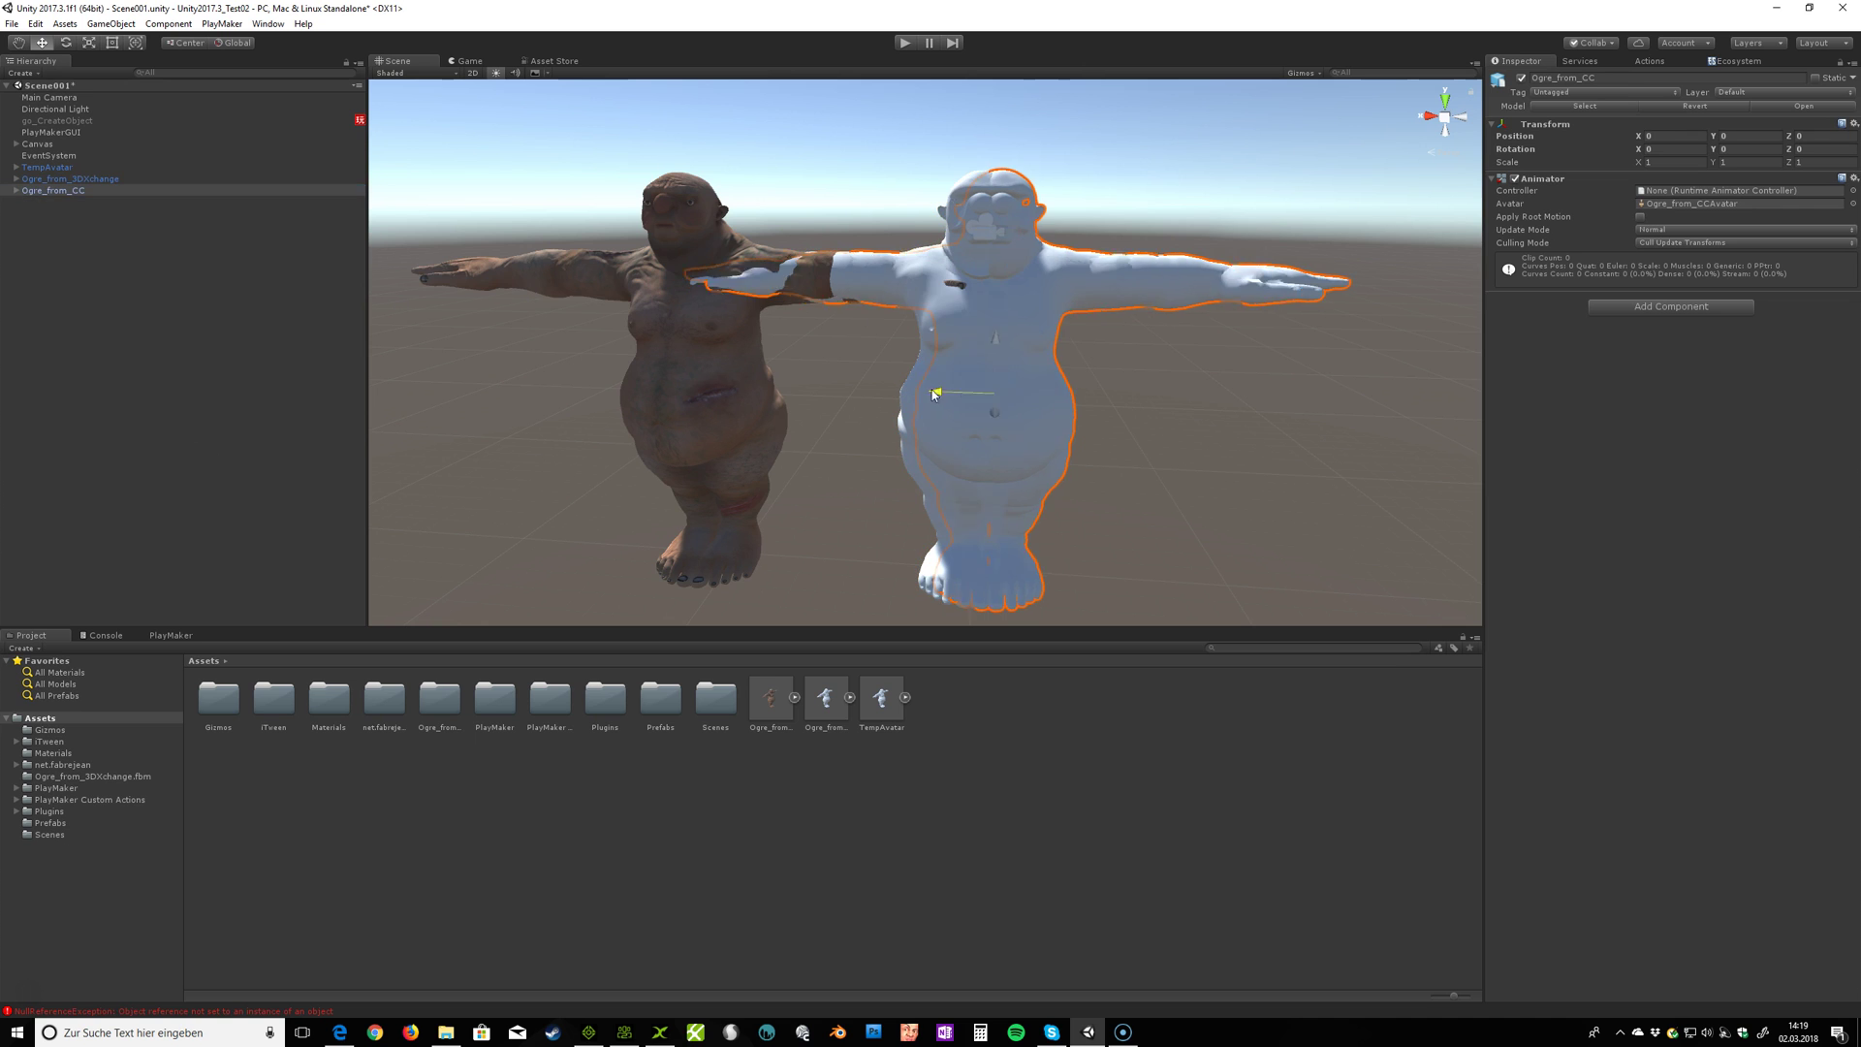
{"action": "left_click_drag", "start_coordinate": [934, 393], "coordinate": [1198, 398]}
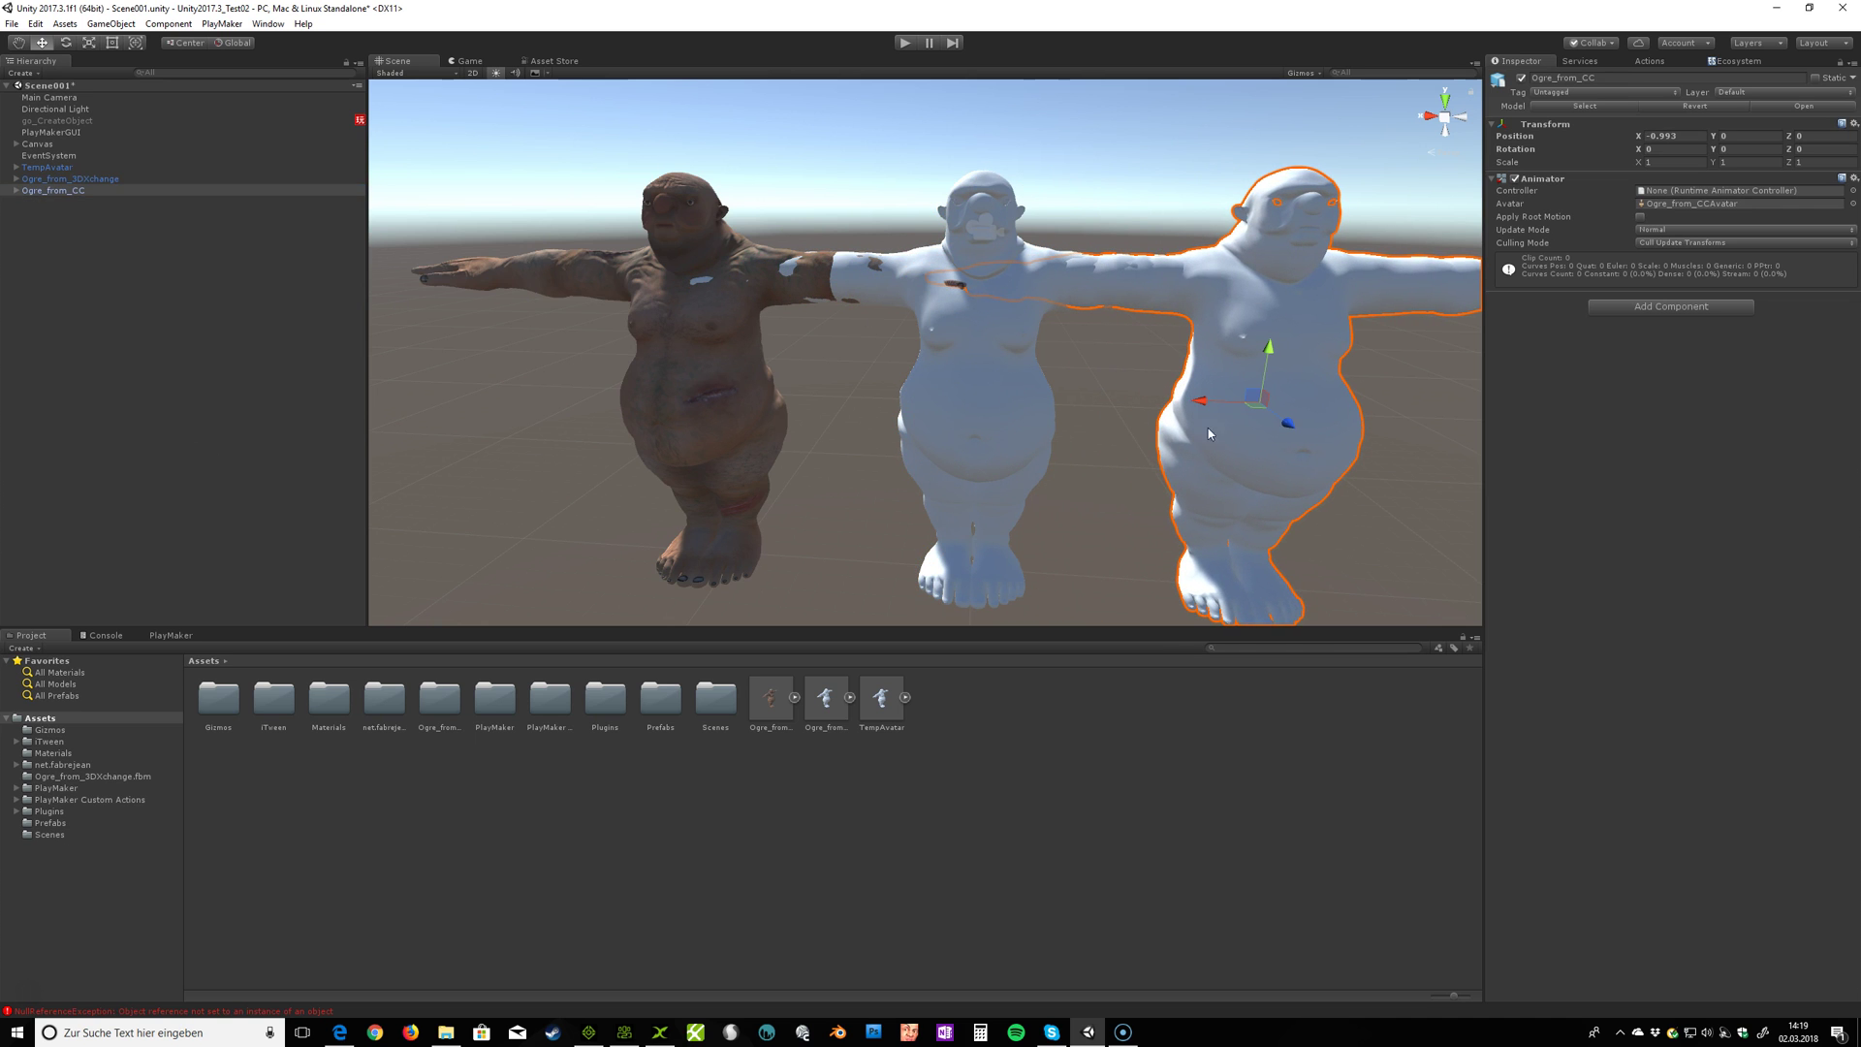
{"action": "left_click", "coordinate": [835, 708]}
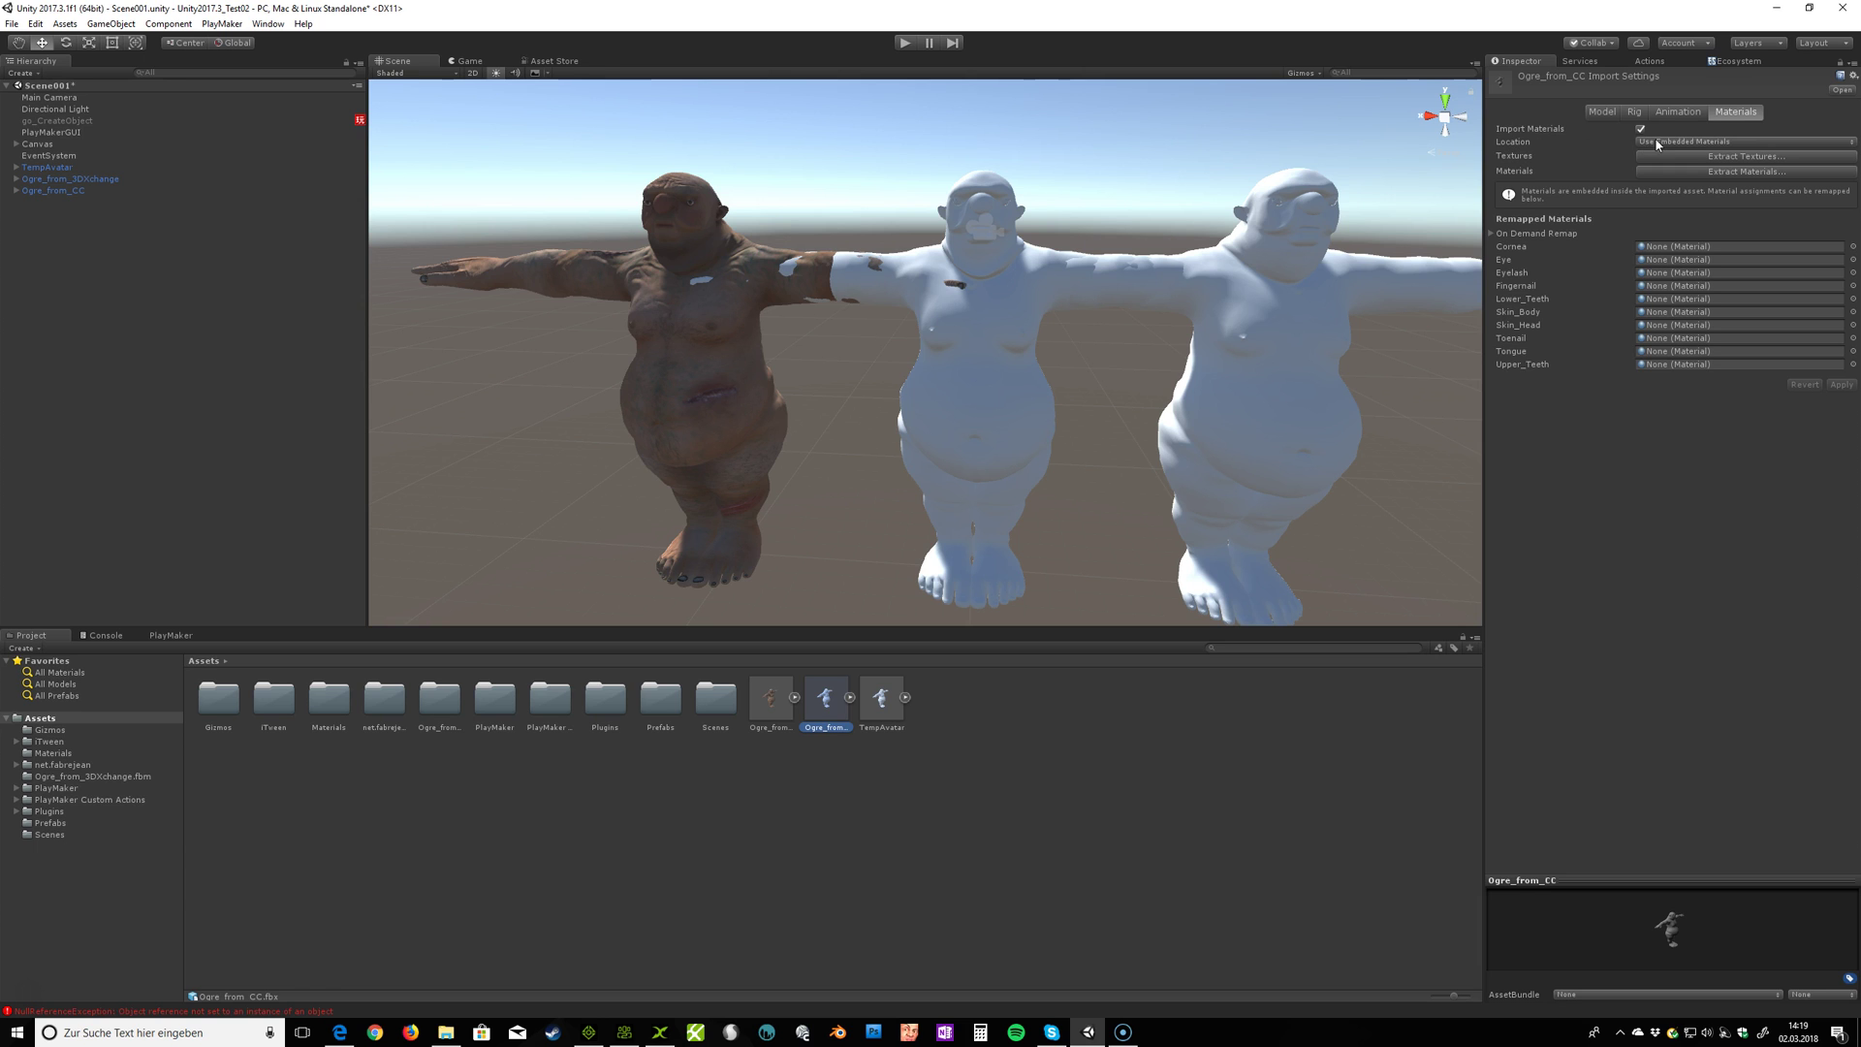
Step: Set the material Location to Use External Materials (Legacy) and apply to reimport
{"action": "left_click", "coordinate": [1715, 143]}
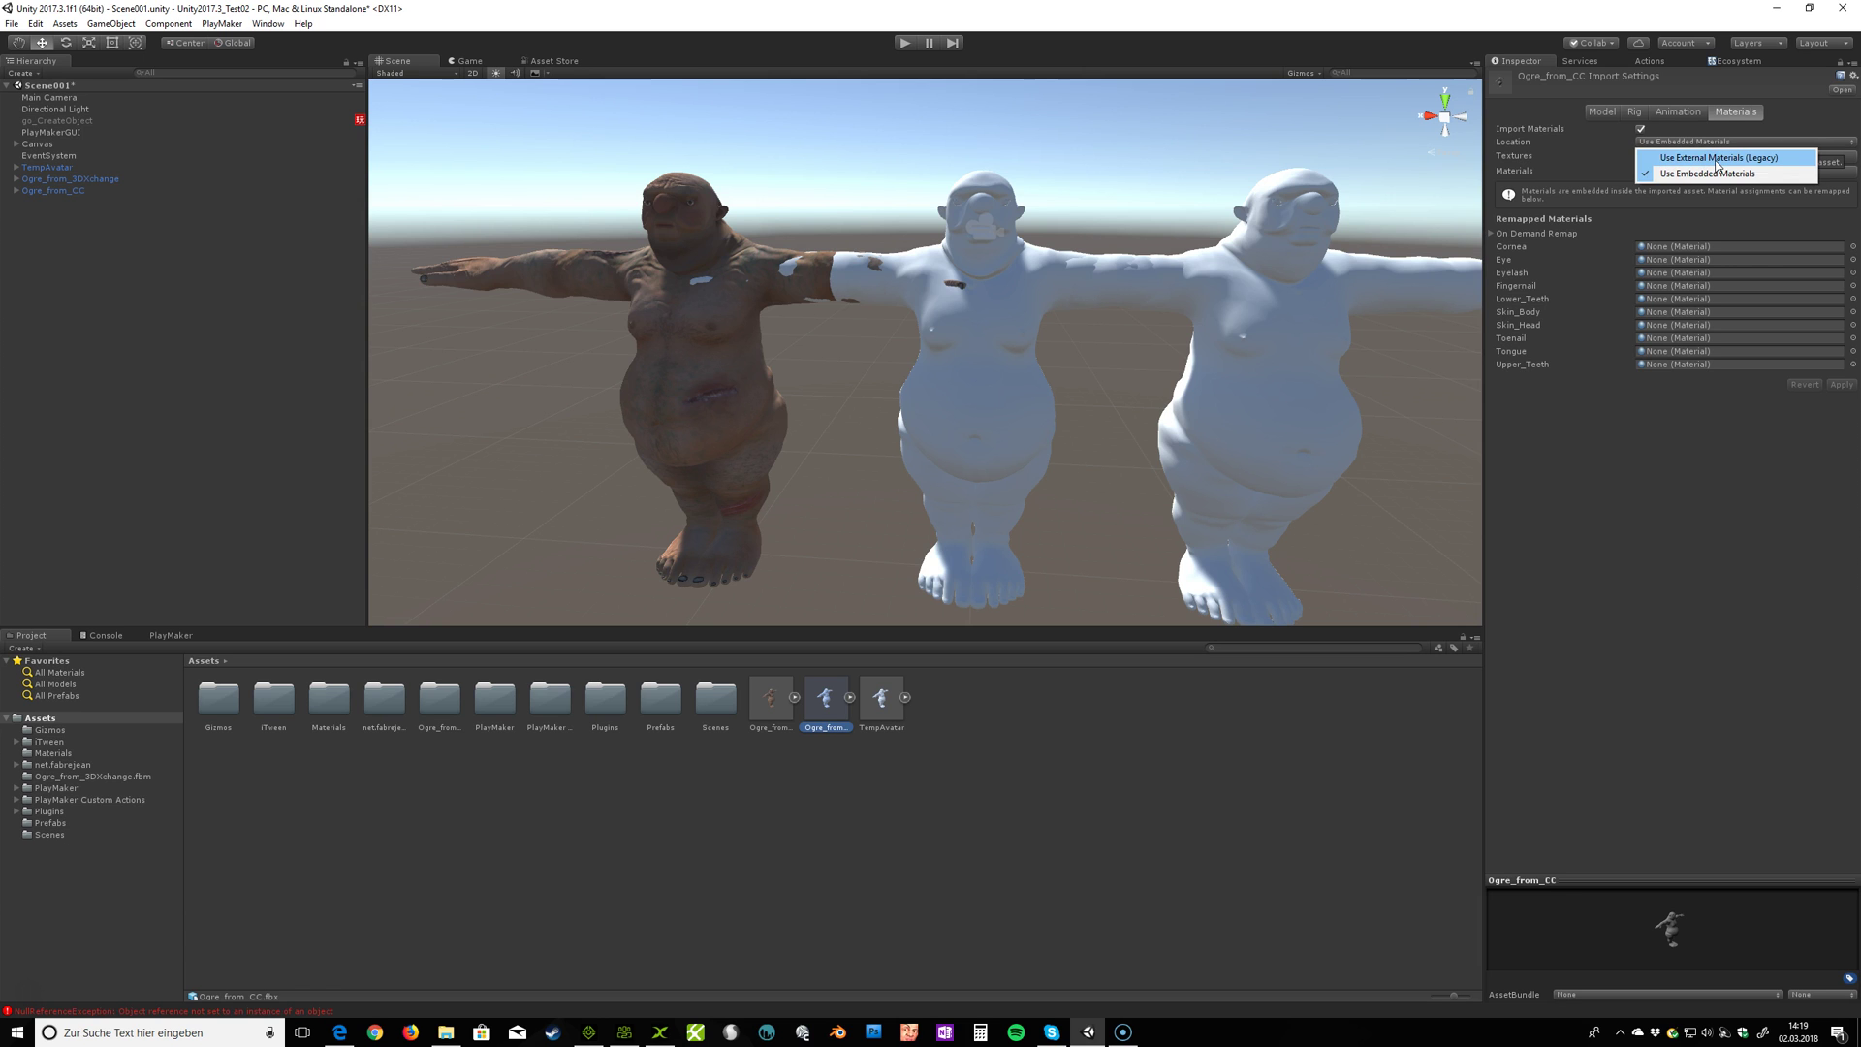
{"action": "left_click", "coordinate": [1717, 158]}
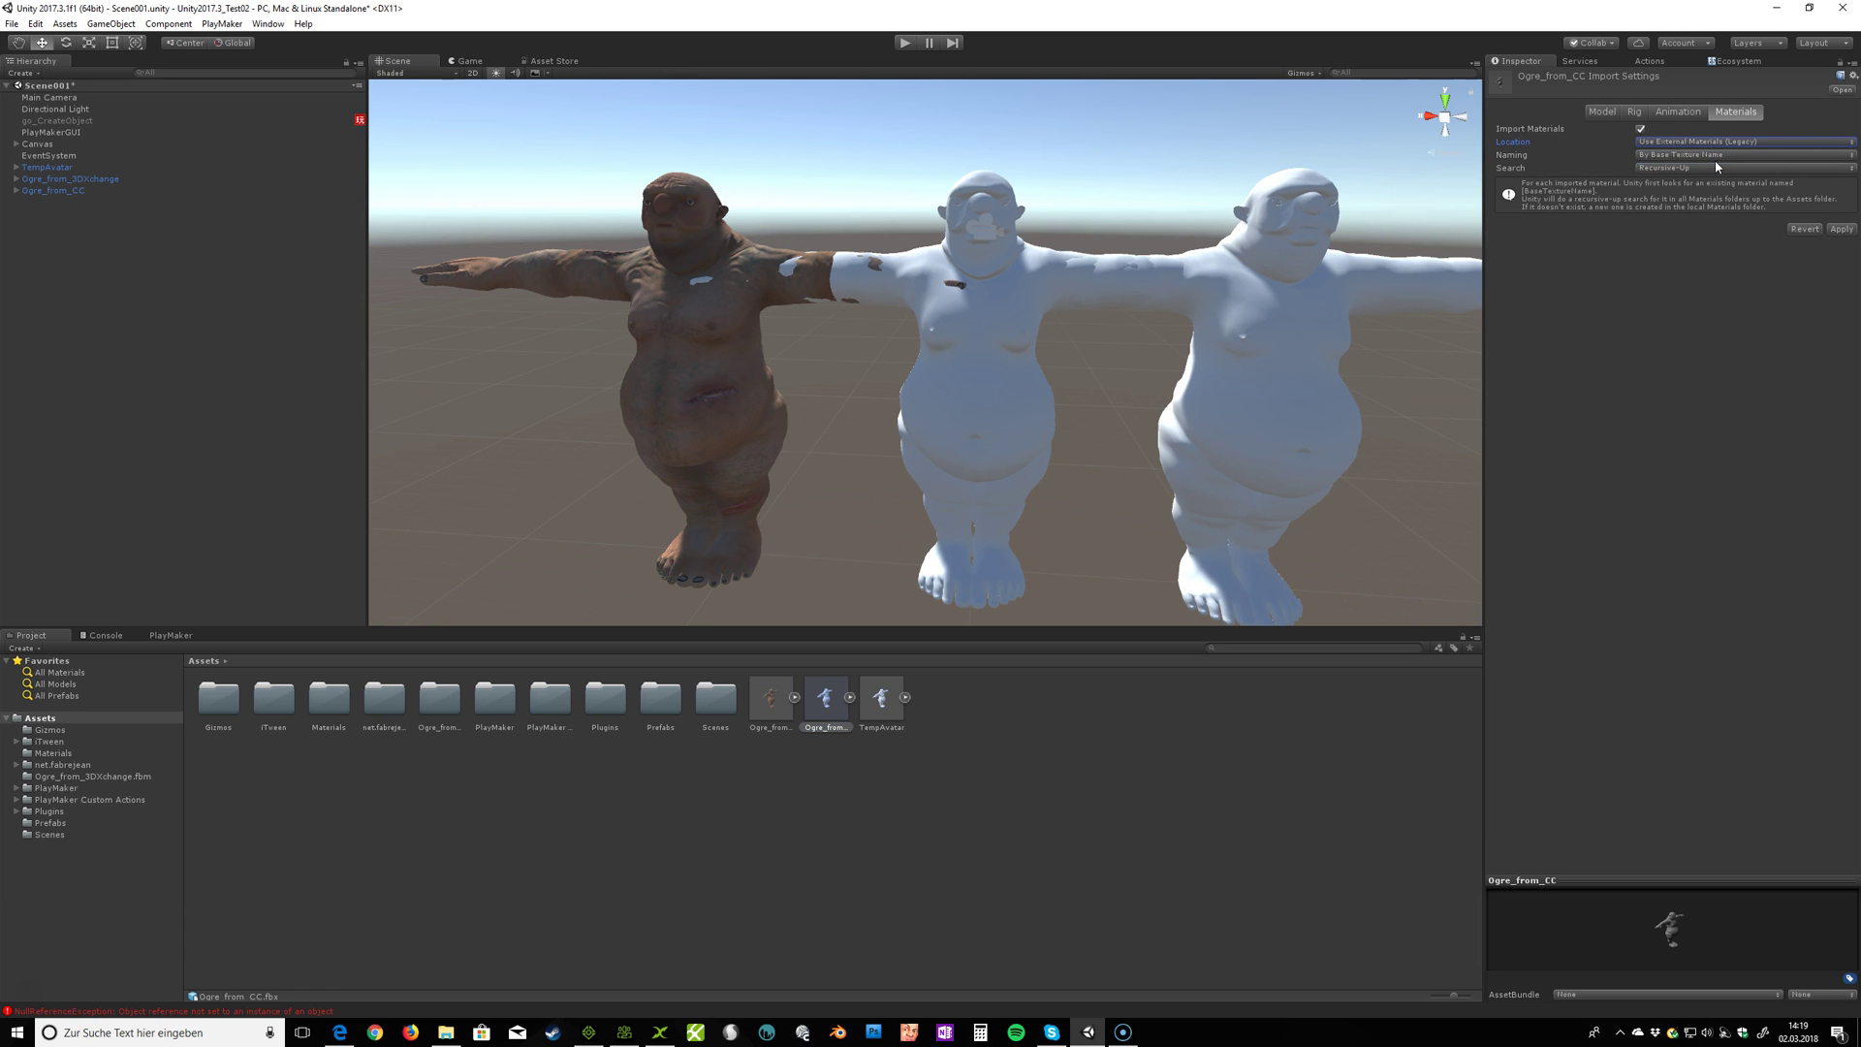
{"action": "left_click", "coordinate": [1844, 230]}
Step: Review 3DXchange's Export FBX settings behind Unity, then bring the Unity editor back to the front
{"action": "left_click", "coordinate": [1778, 9]}
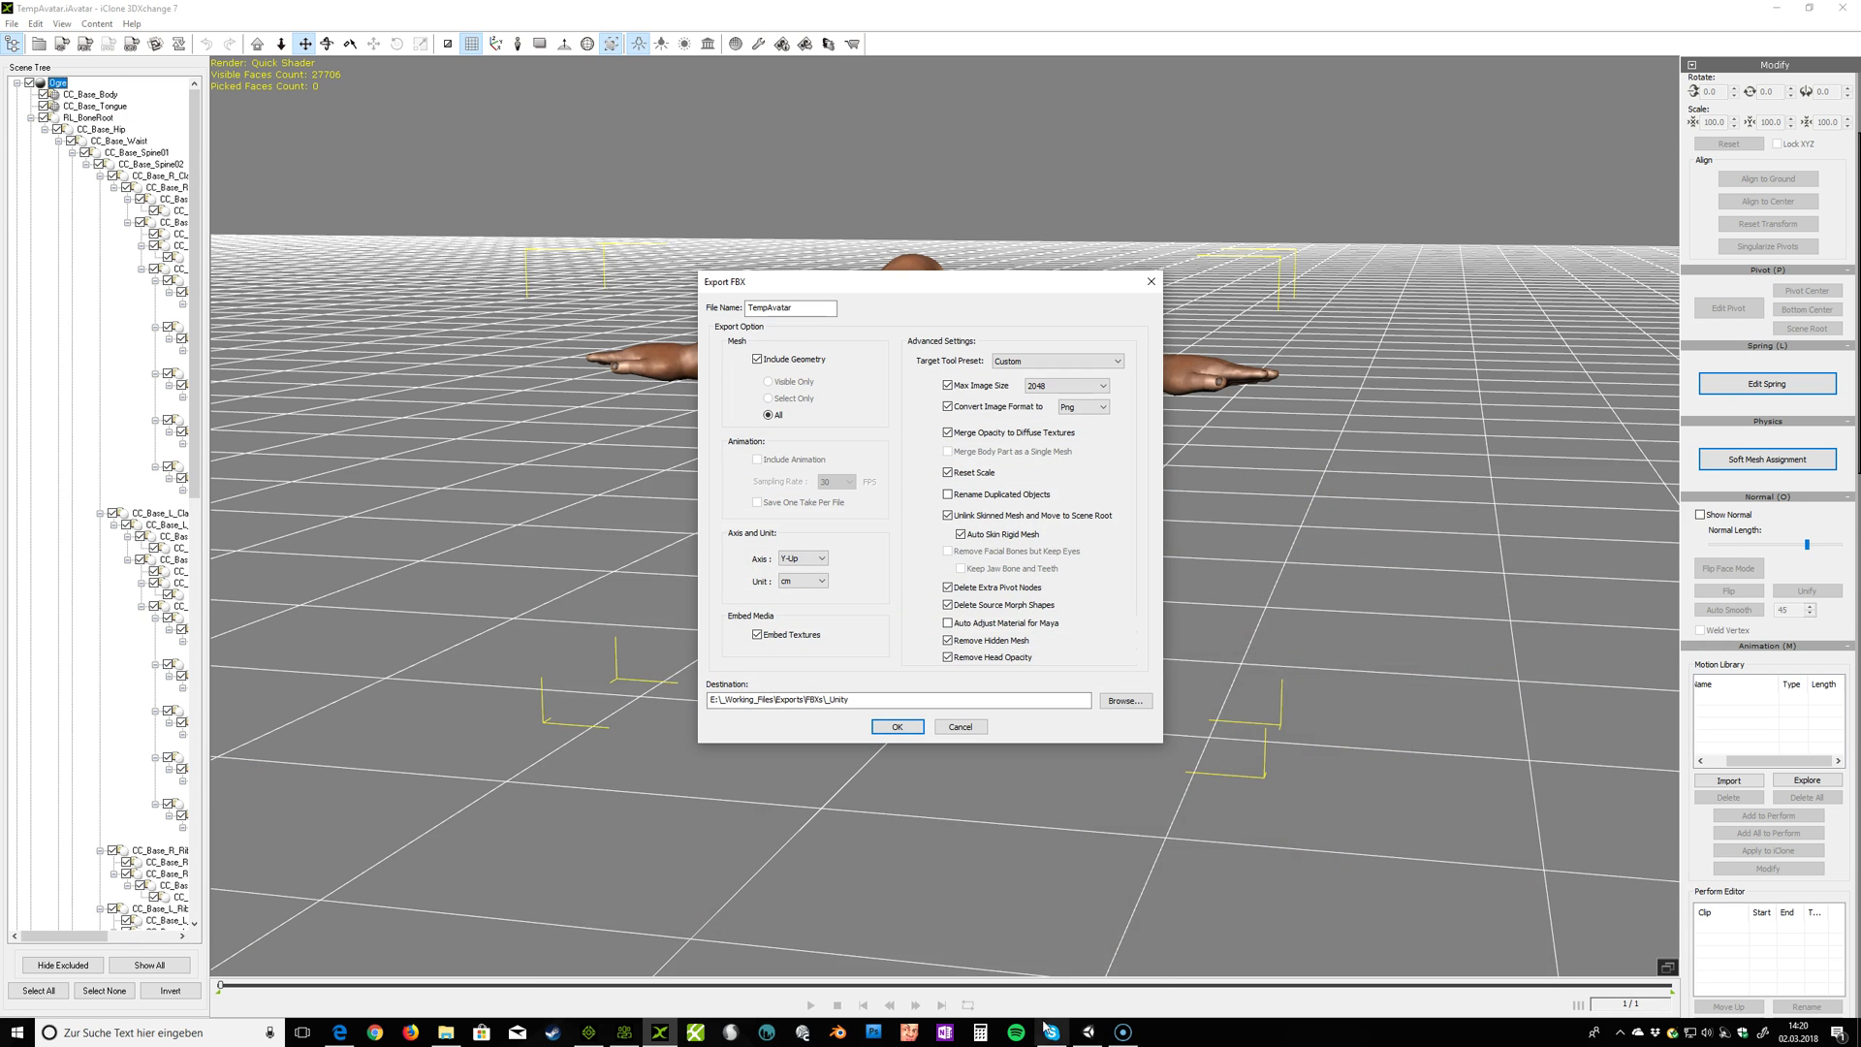
{"action": "mouse_move", "coordinate": [1089, 1035]}
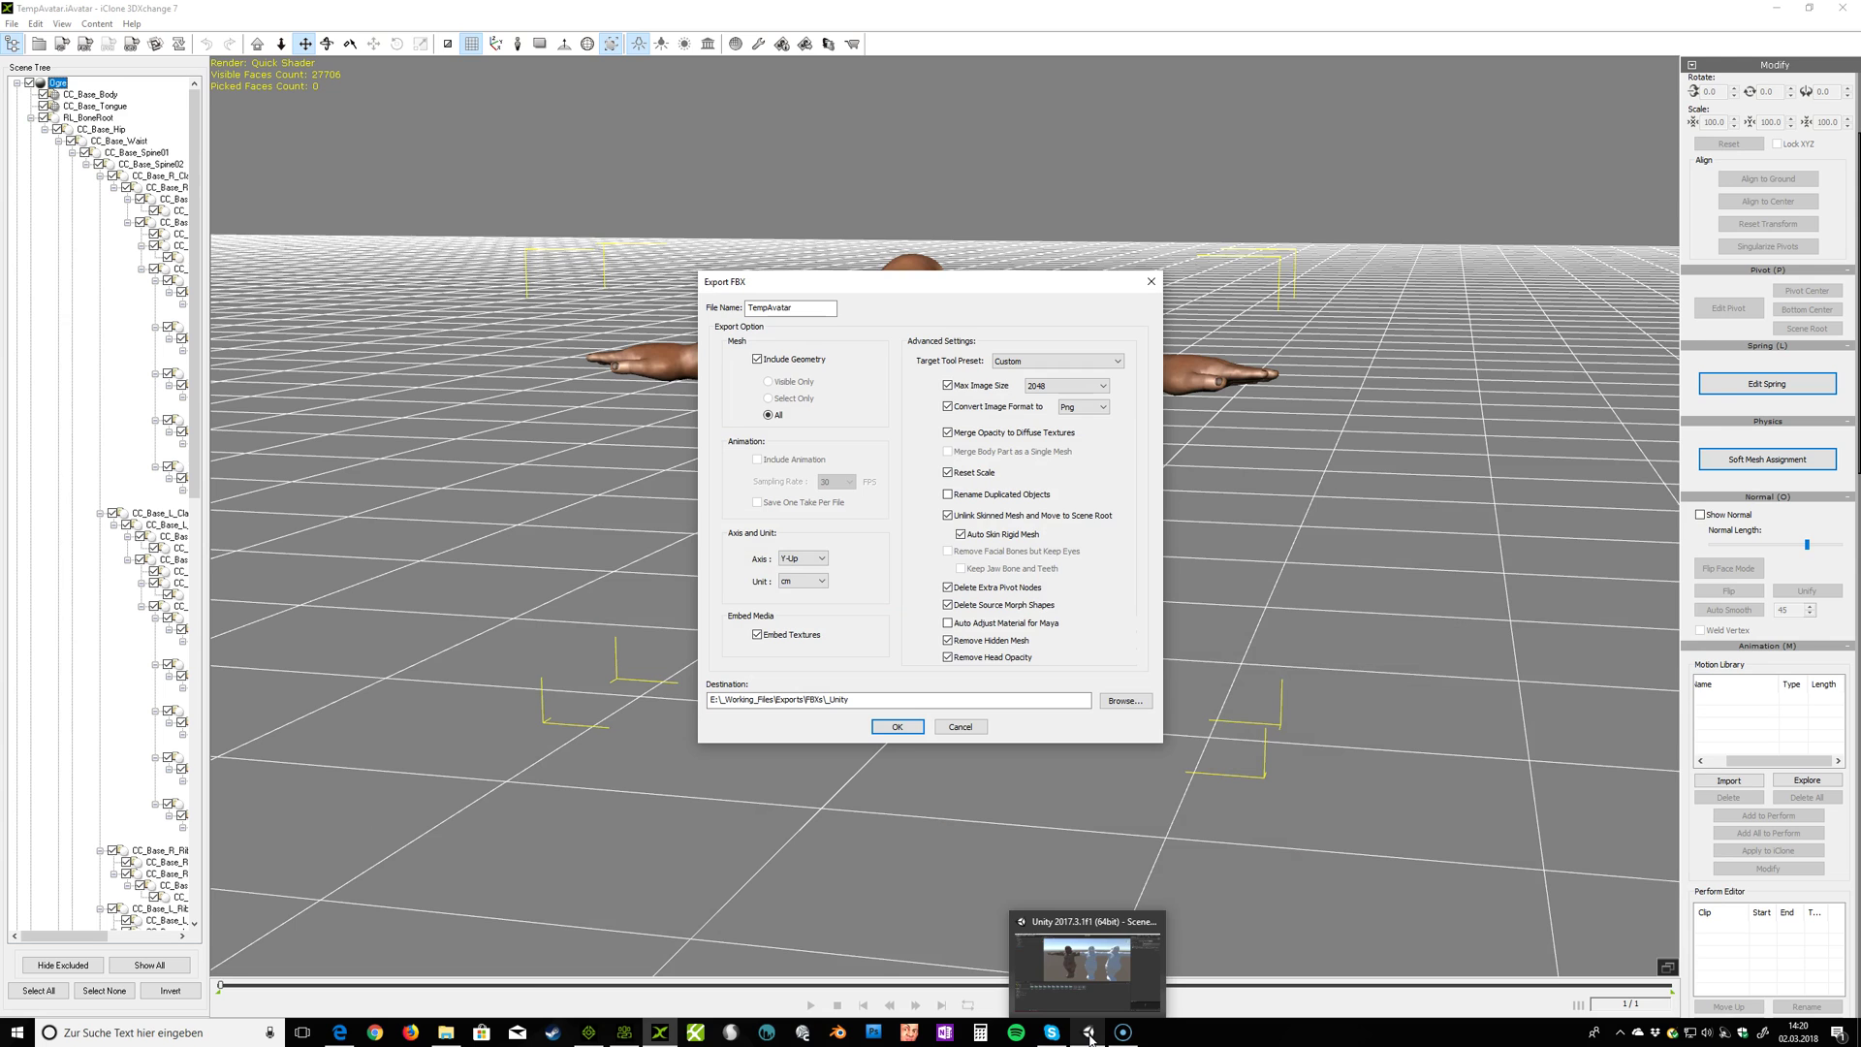
{"action": "left_click", "coordinate": [1089, 1035]}
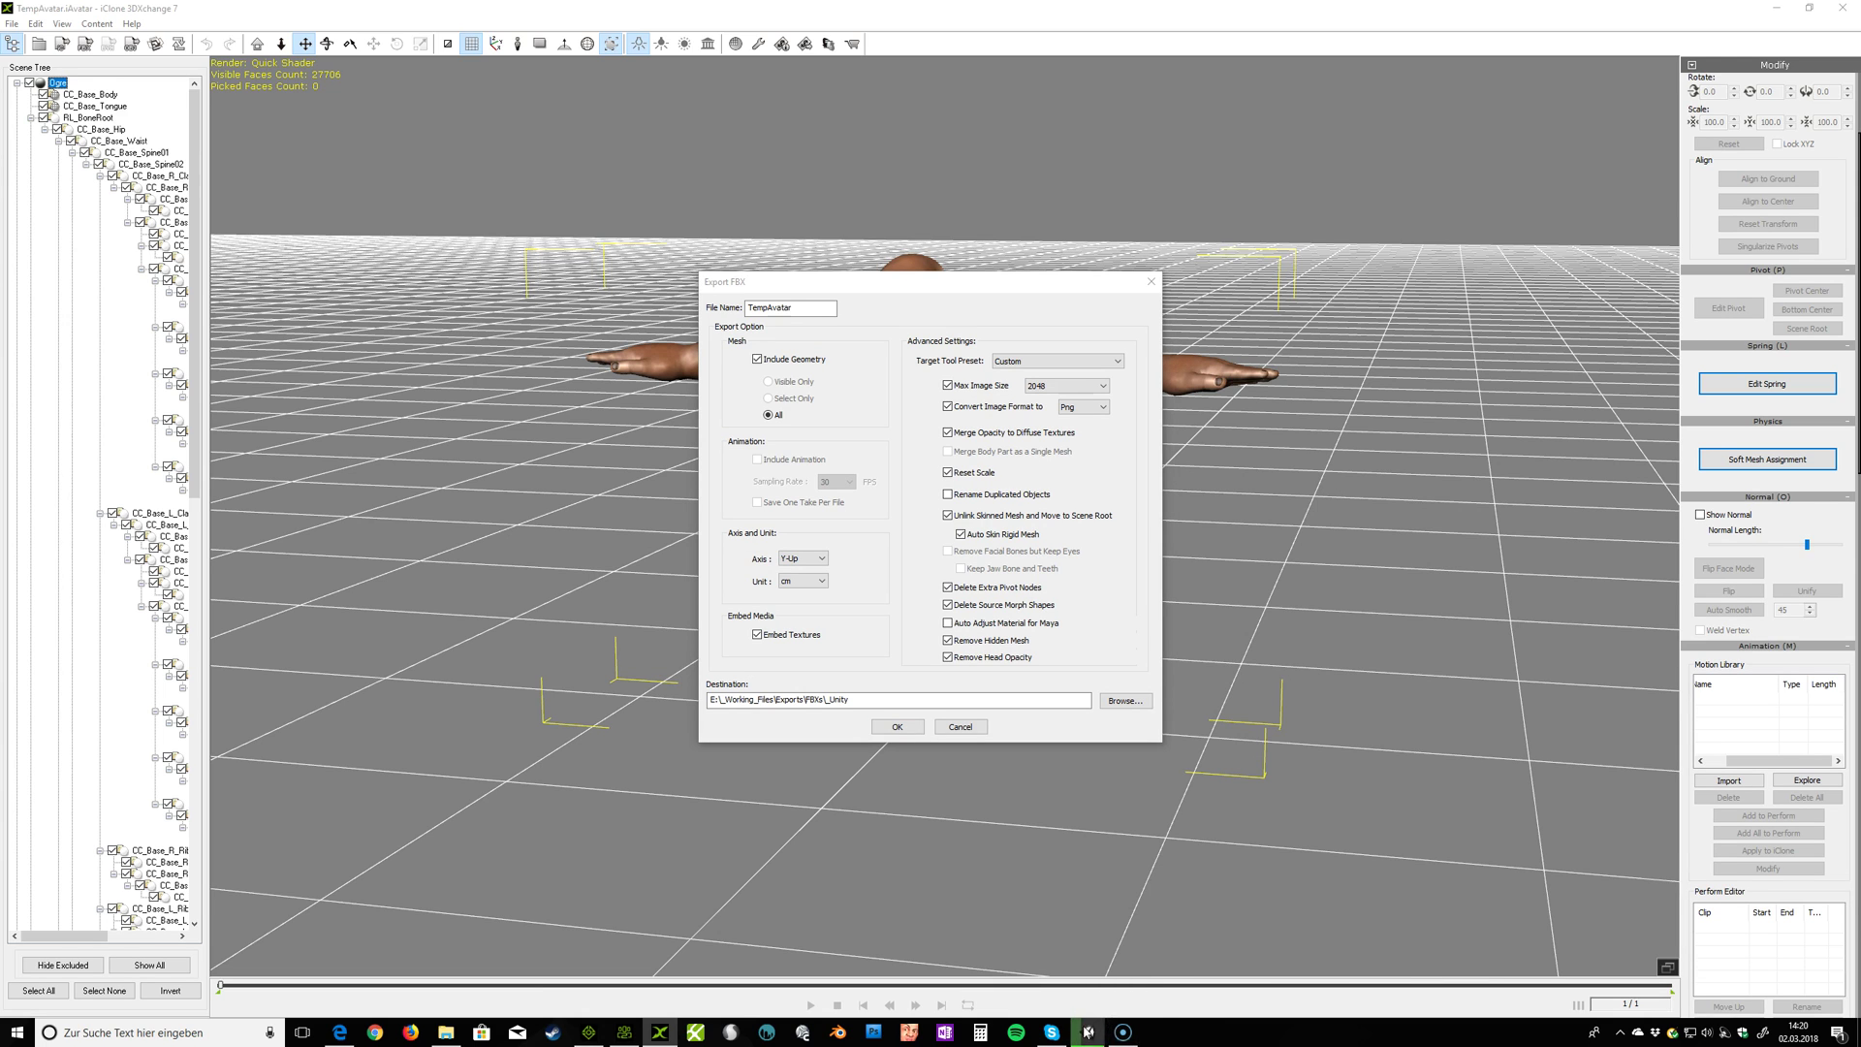
{"action": "mouse_move", "coordinate": [1089, 1042]}
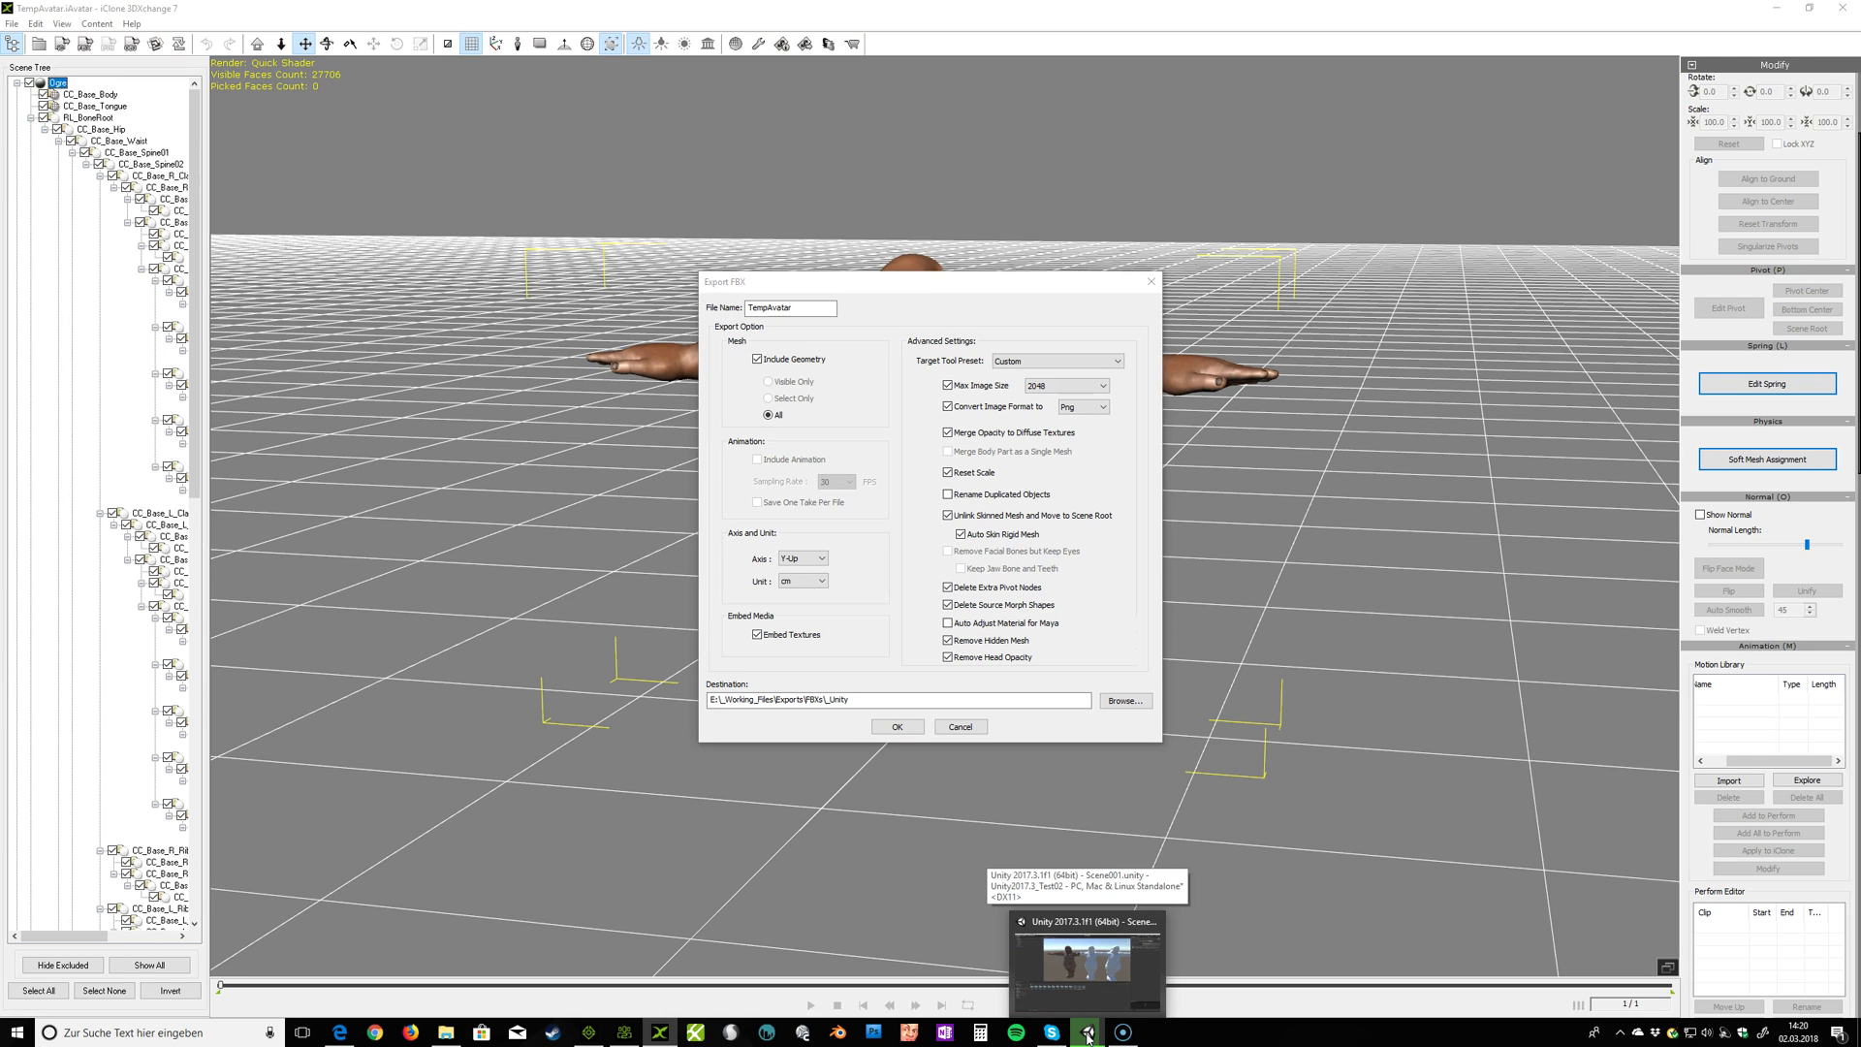
{"action": "left_click", "coordinate": [1088, 1038]}
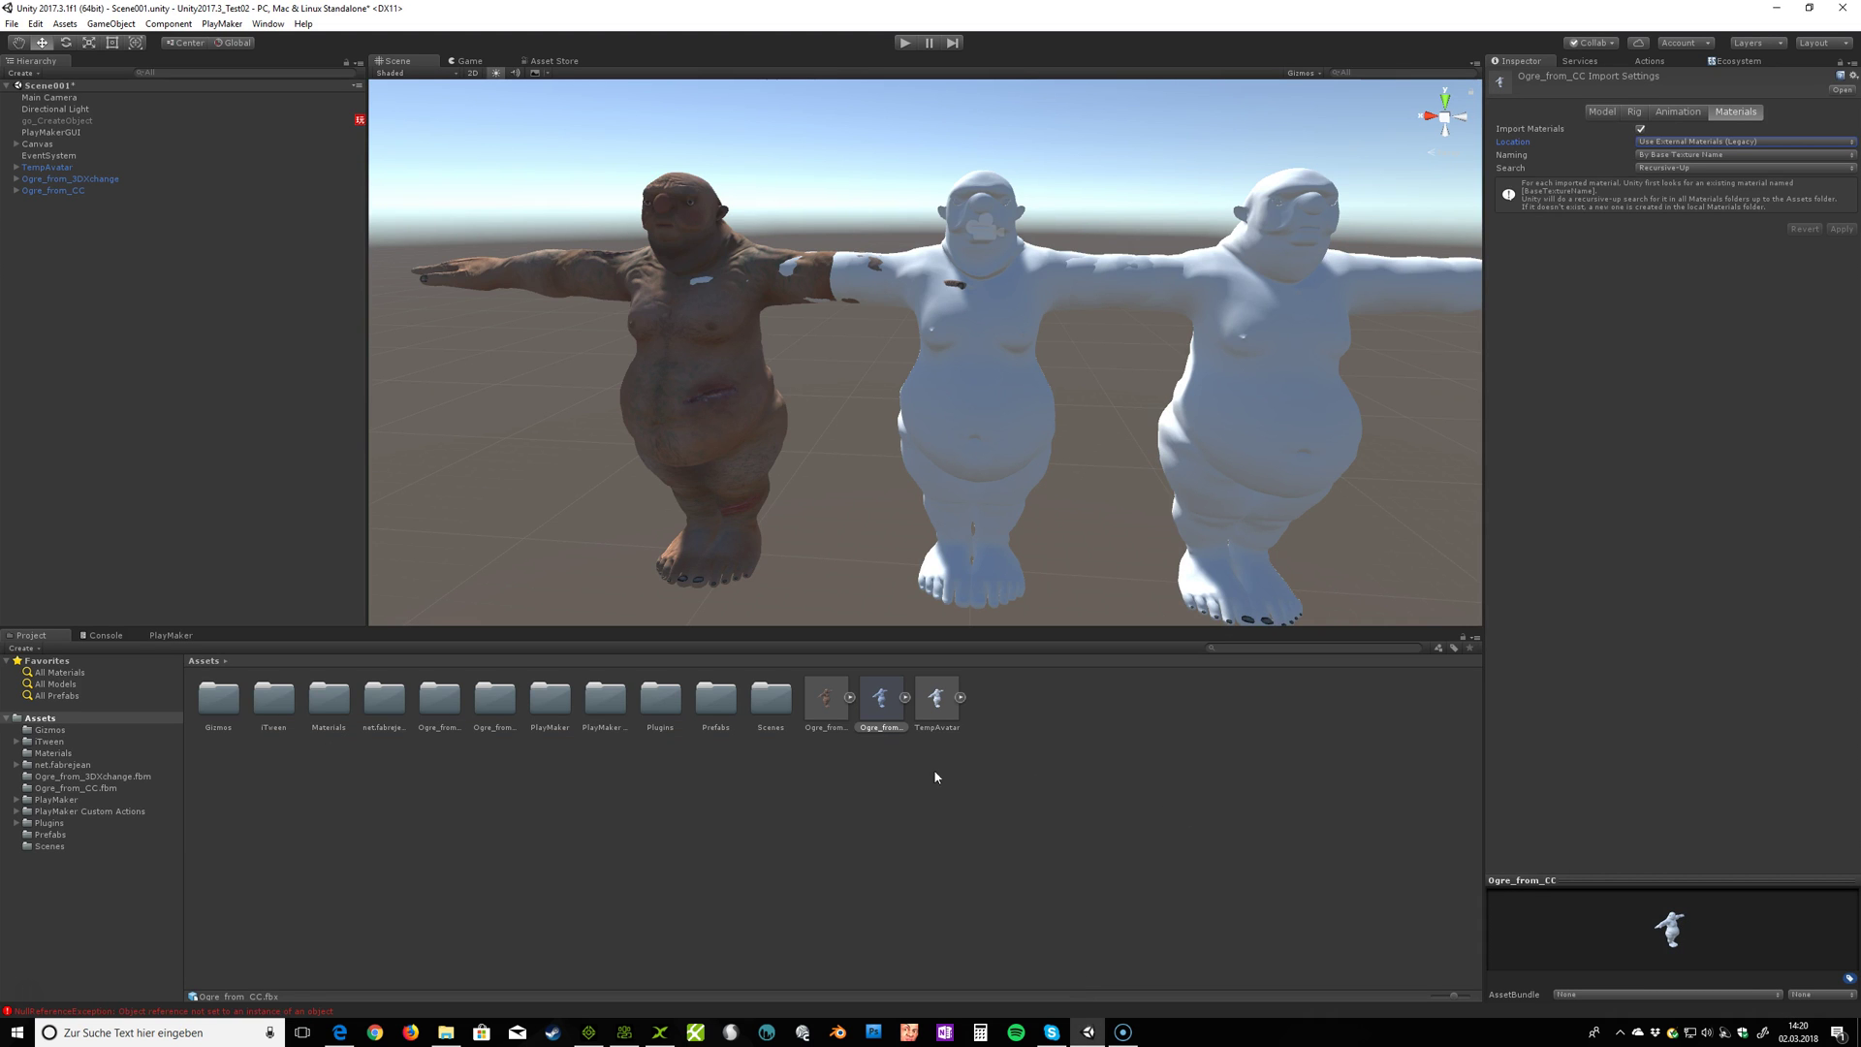
{"action": "left_click", "coordinate": [490, 703]}
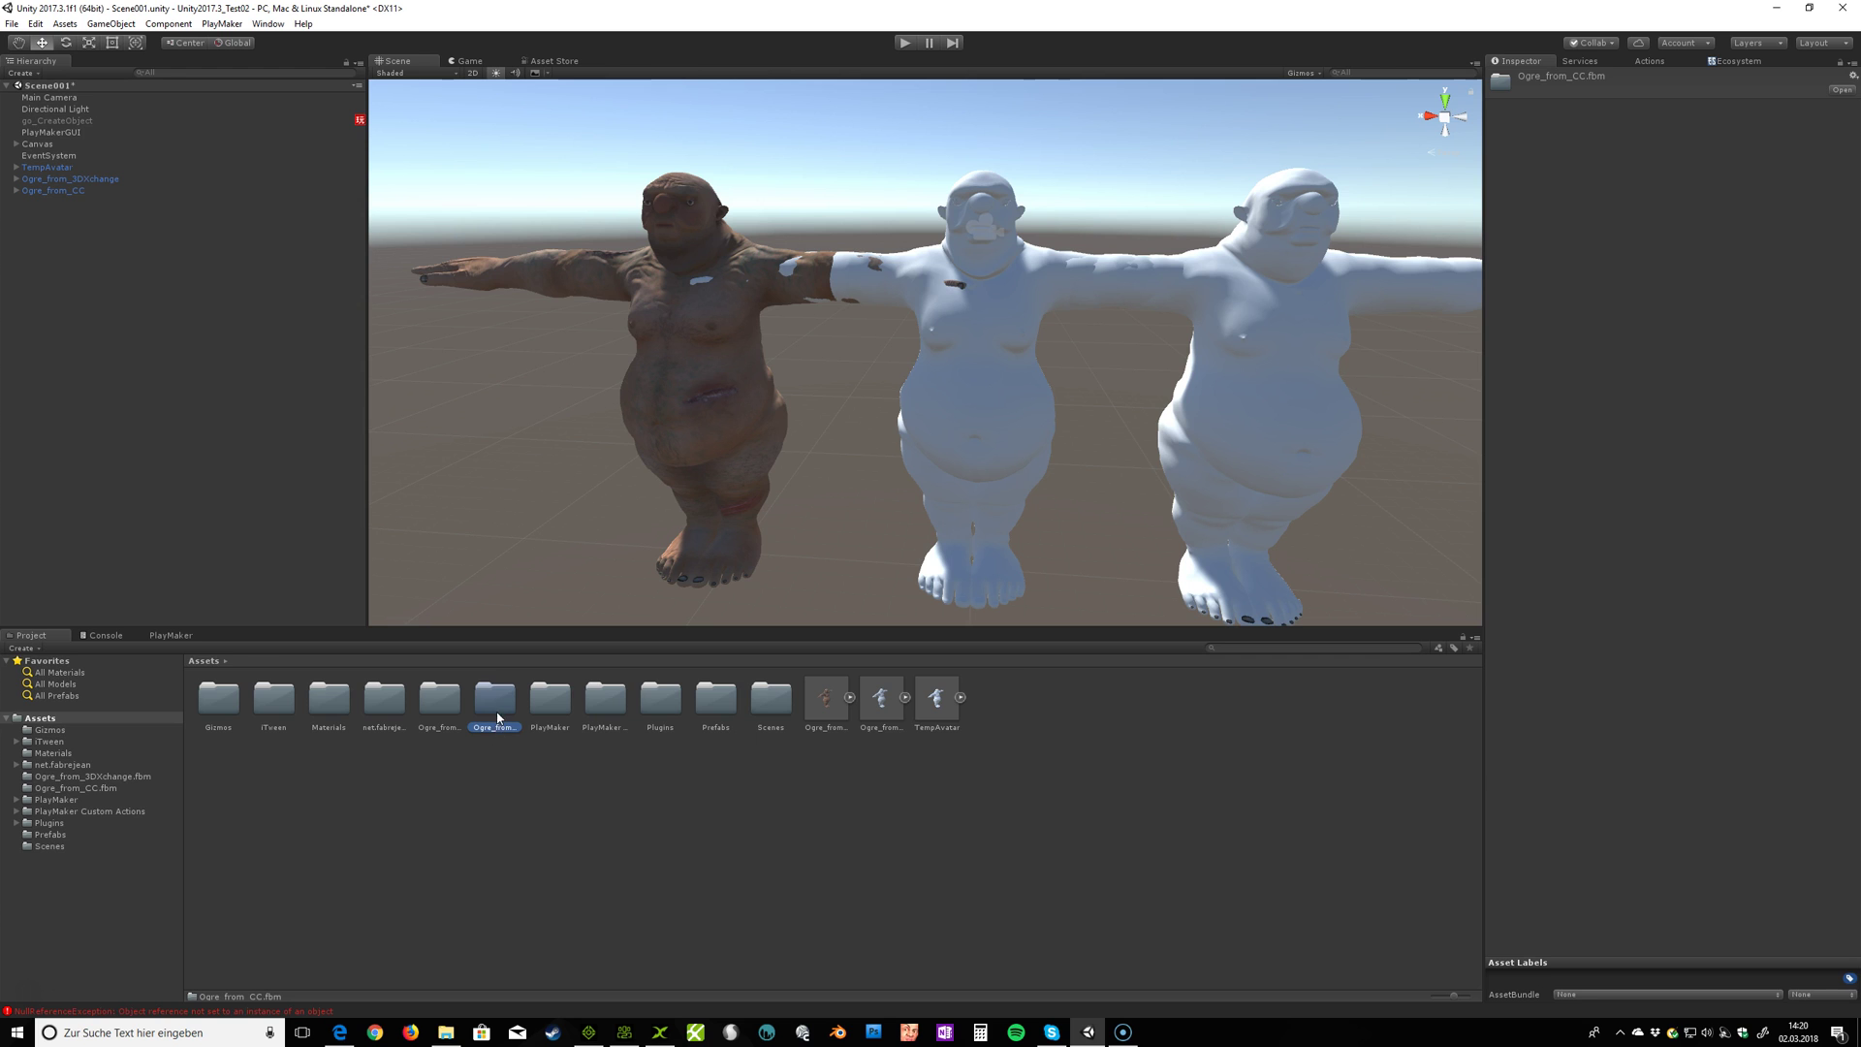
{"action": "double_click", "coordinate": [494, 712]}
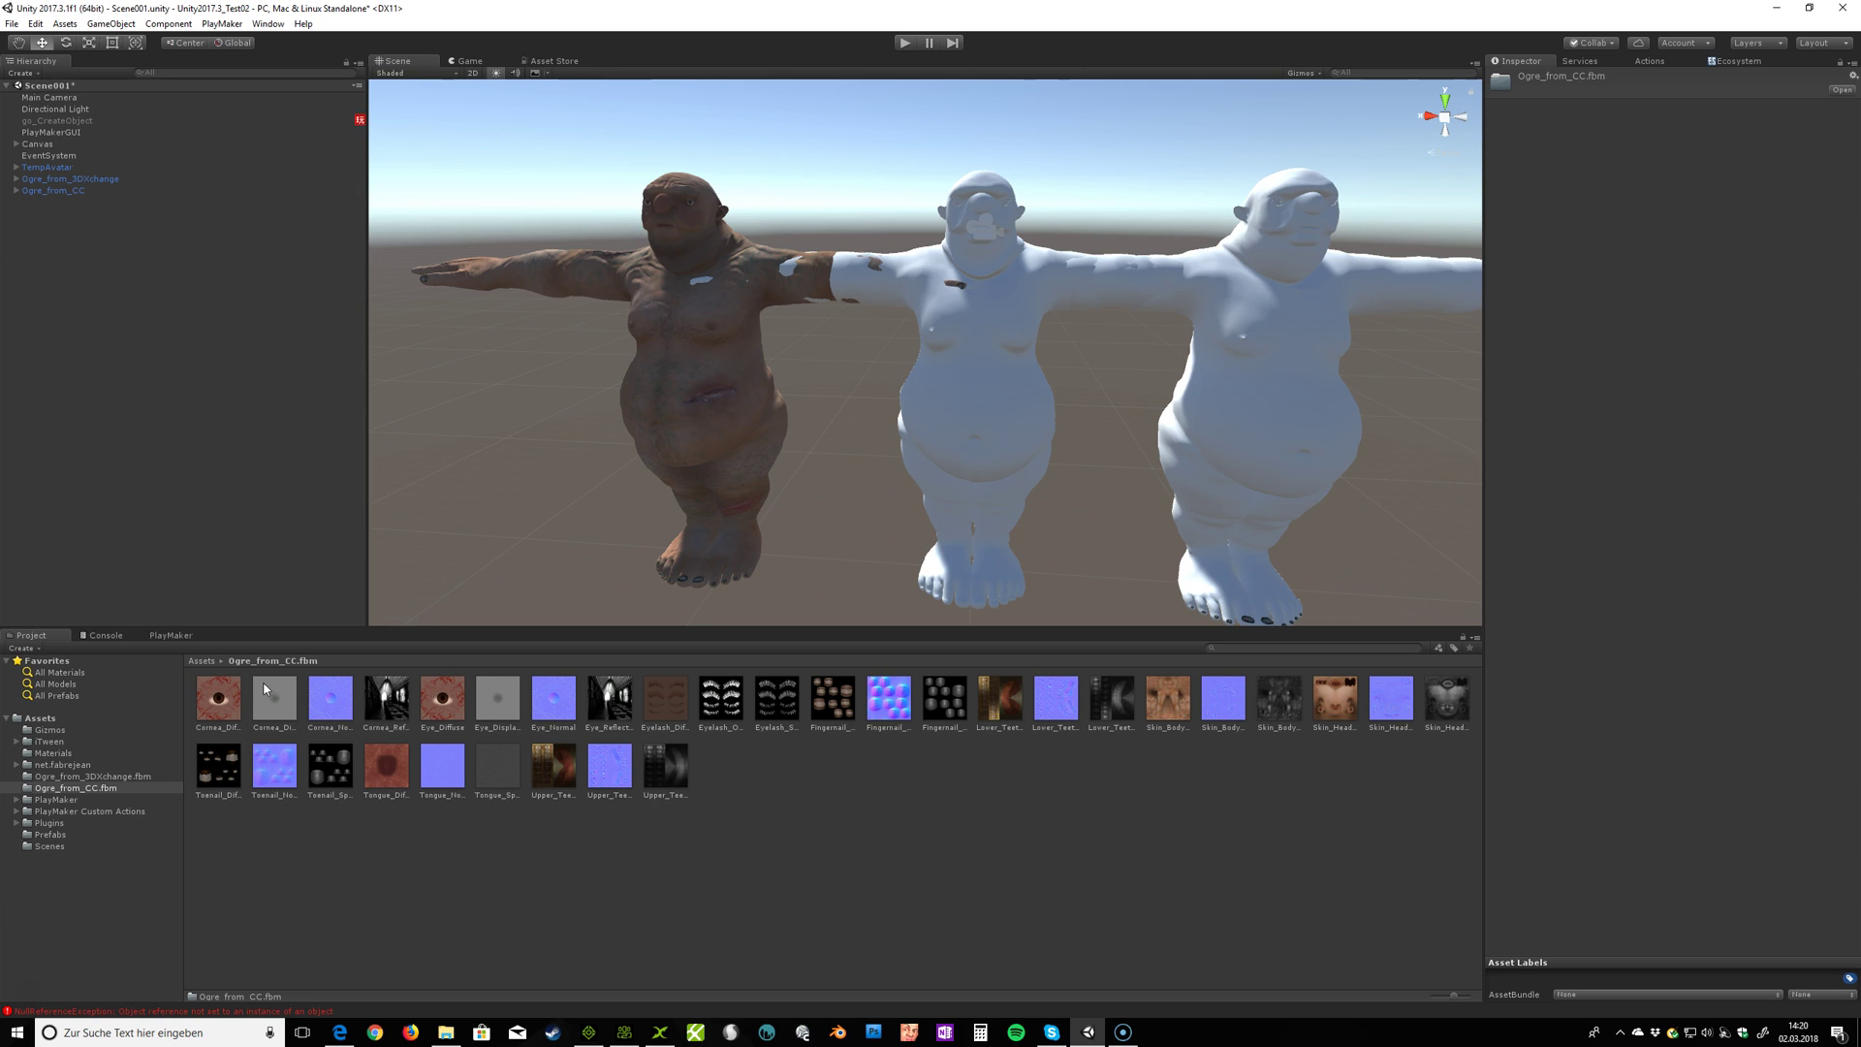
{"action": "left_click", "coordinate": [203, 661]}
{"action": "left_click", "coordinate": [879, 715]}
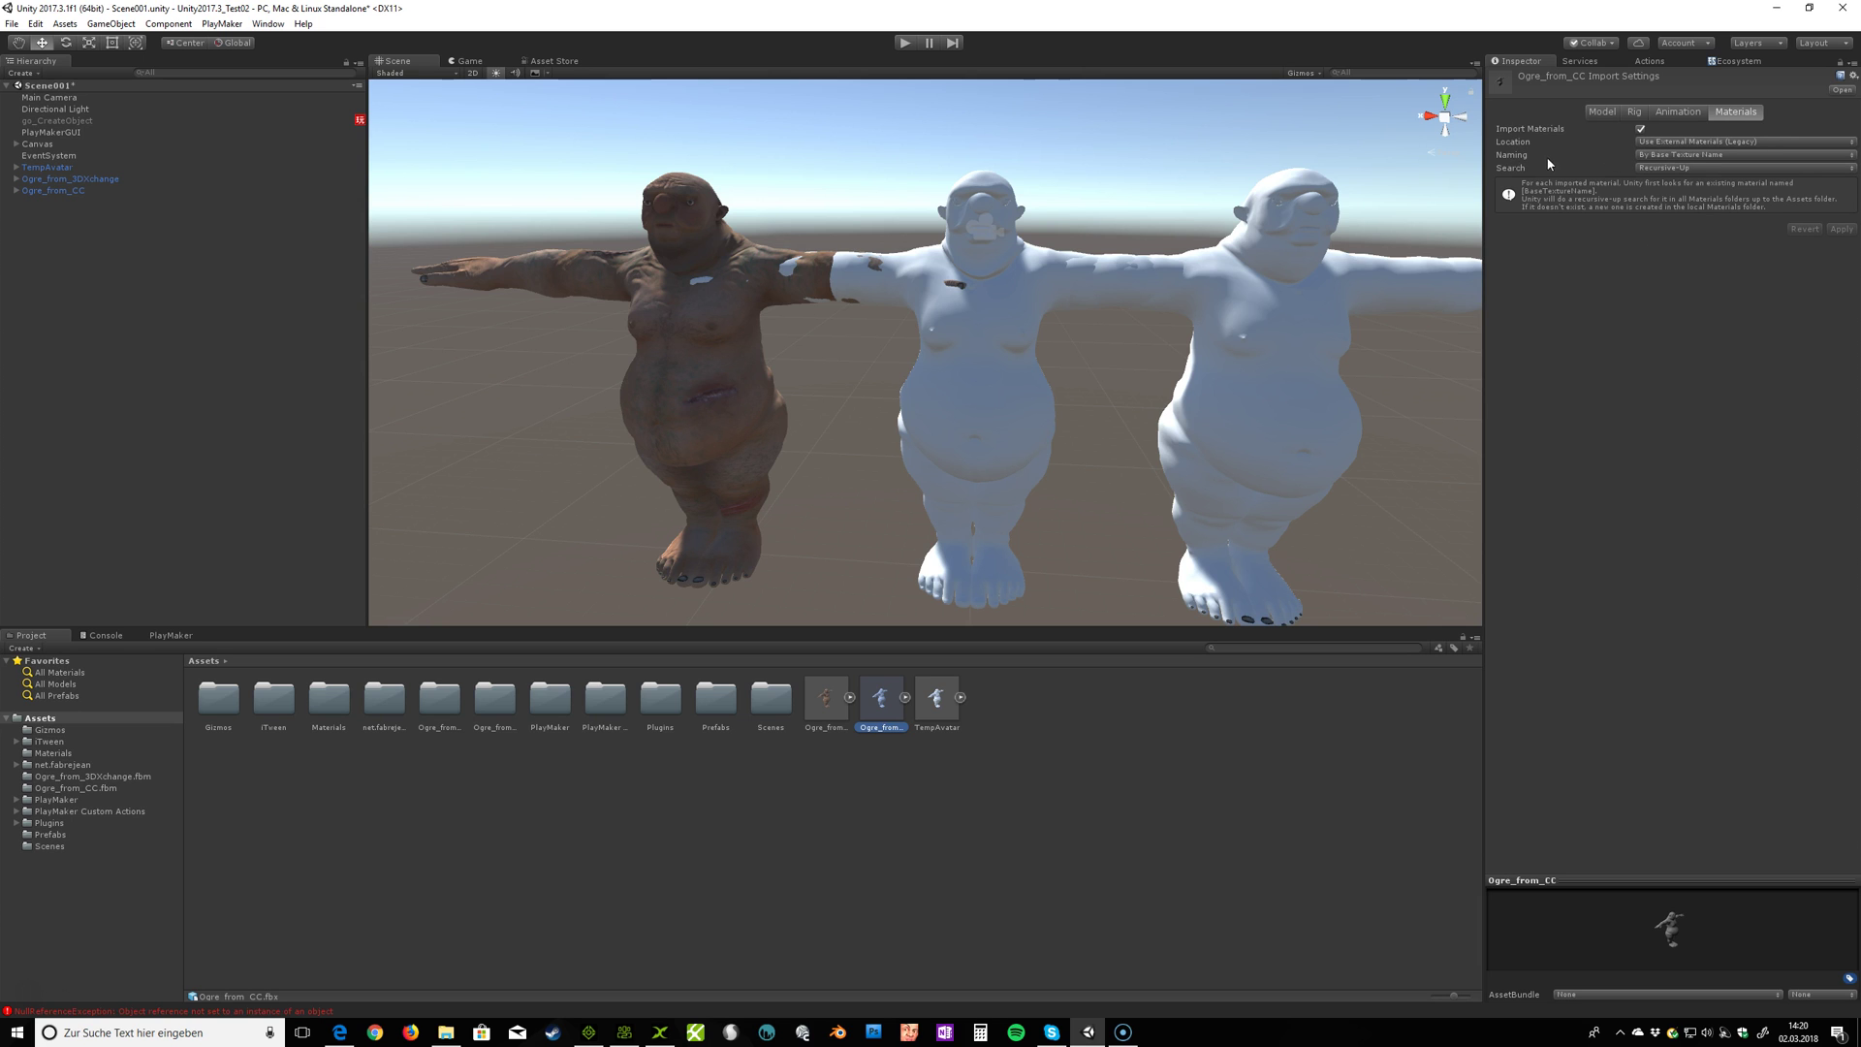
Step: Set material Naming to Model Name + Model's Material, apply, and orbit closer to the textured ogre
{"action": "left_click", "coordinate": [1660, 156]}
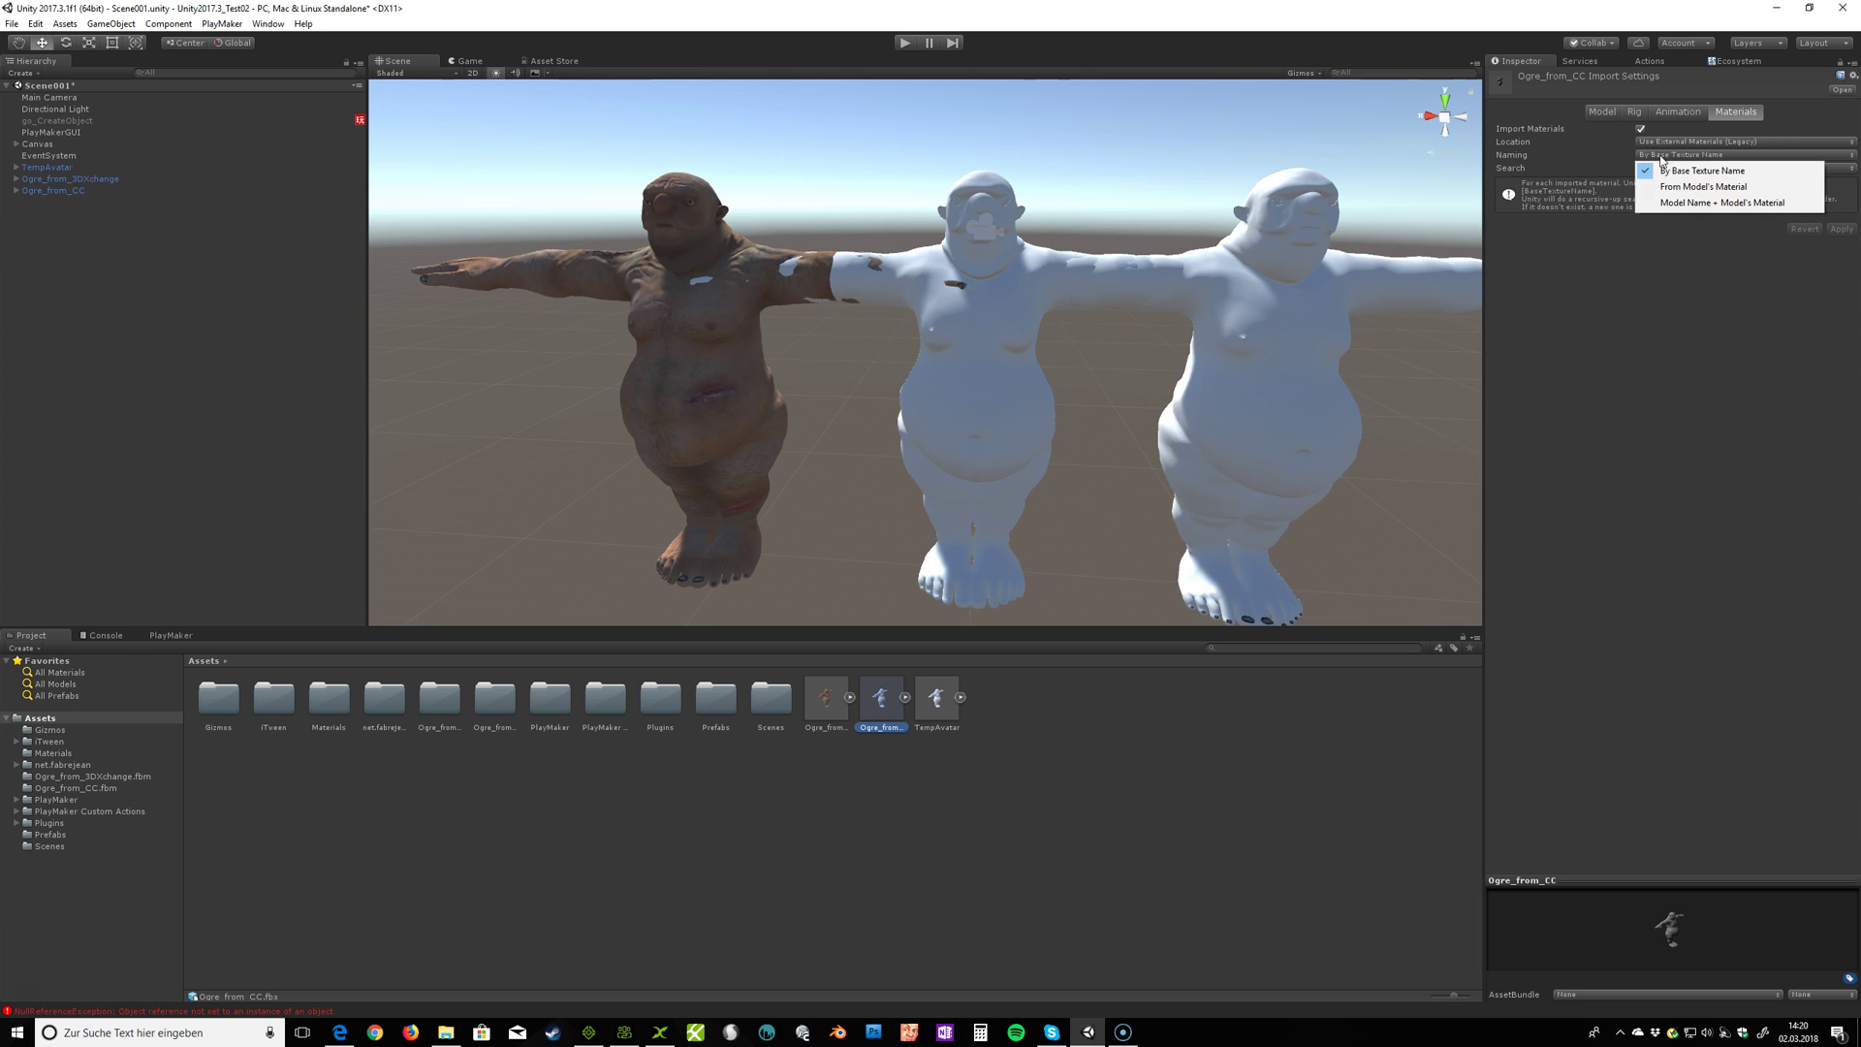
{"action": "left_click", "coordinate": [1737, 206]}
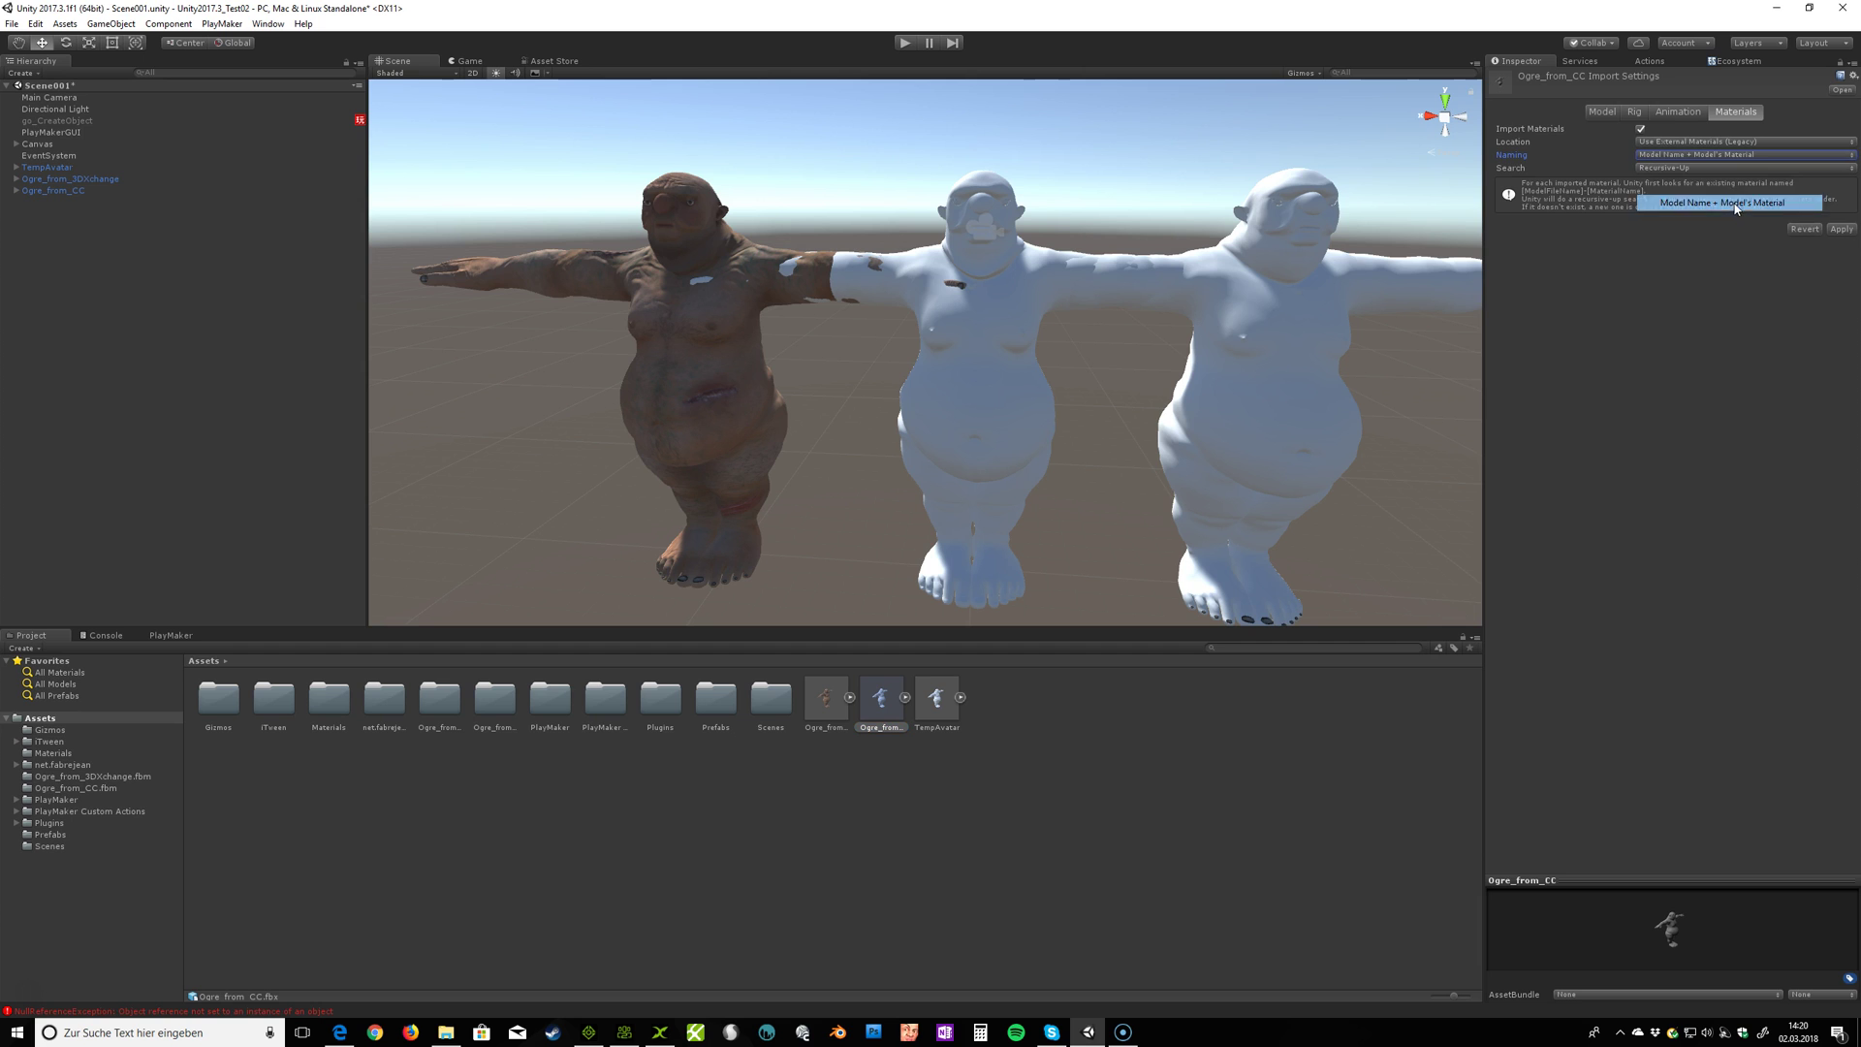
{"action": "left_click", "coordinate": [1841, 230]}
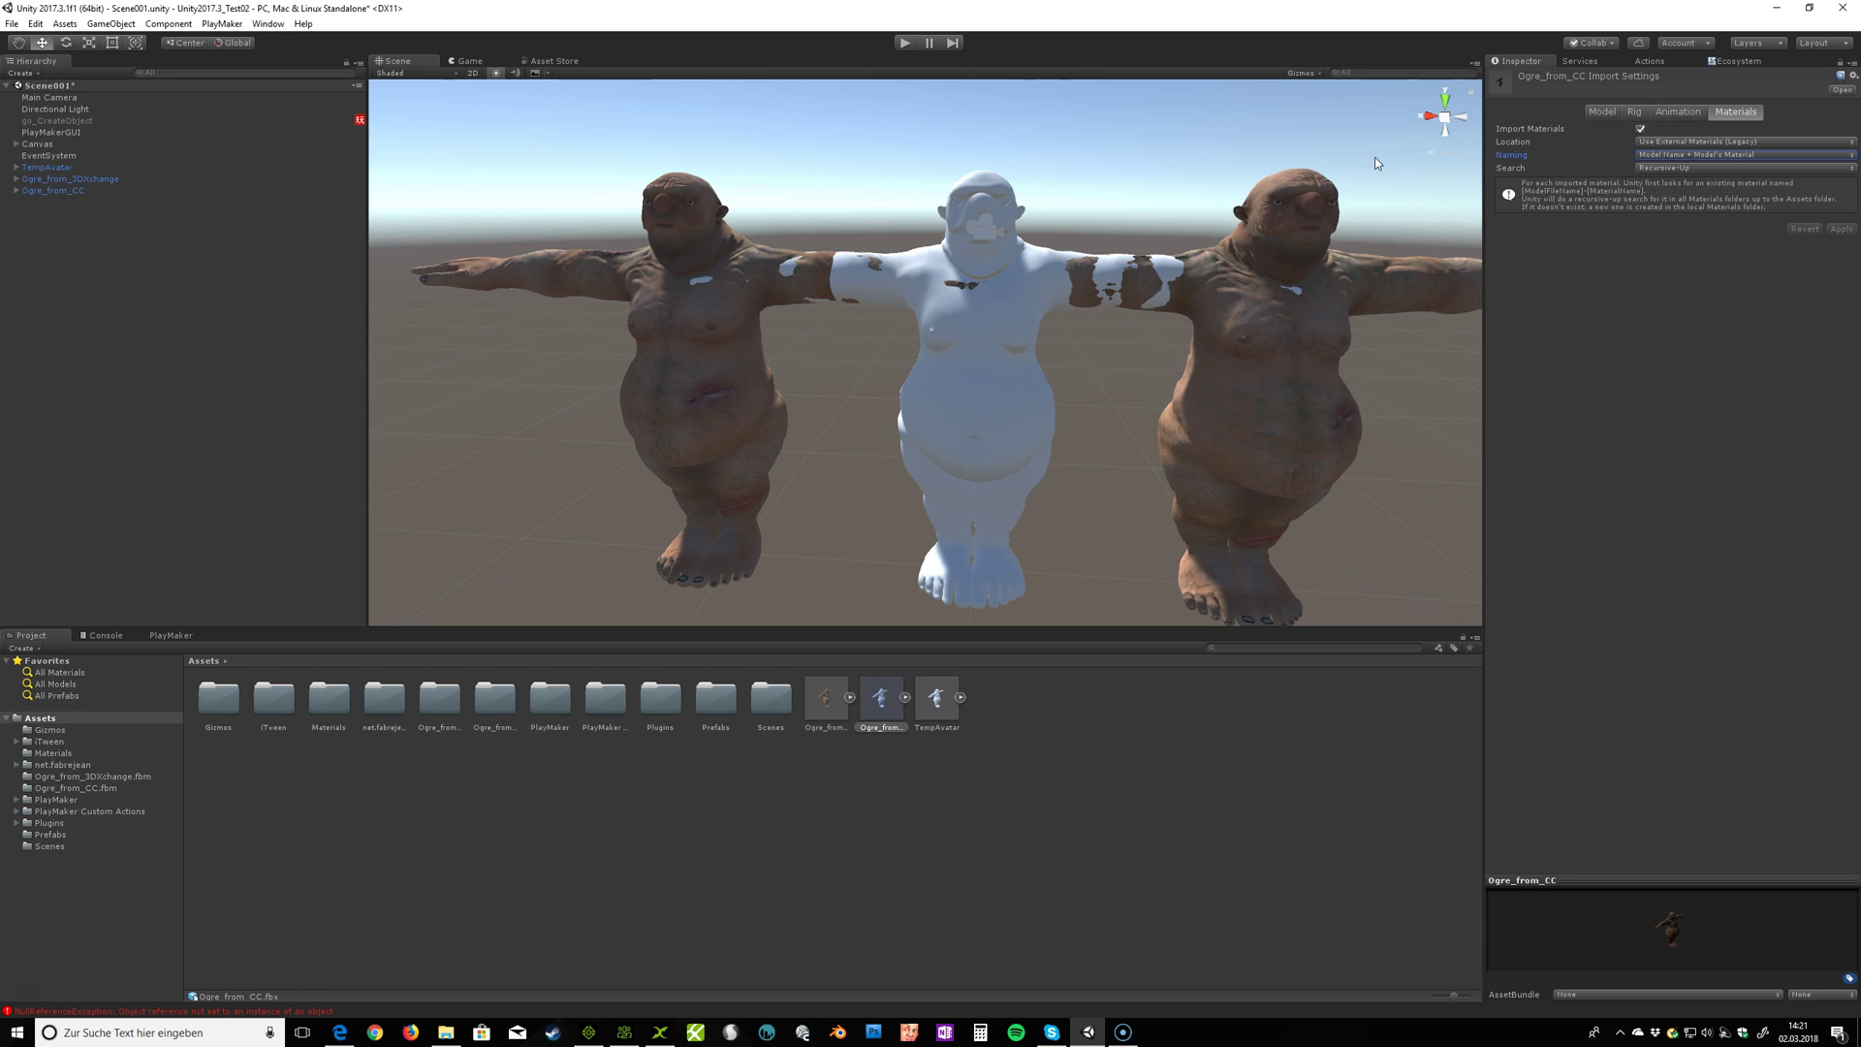
{"action": "left_click_drag", "start_coordinate": [1339, 427], "coordinate": [1153, 320], "text": "alt"}
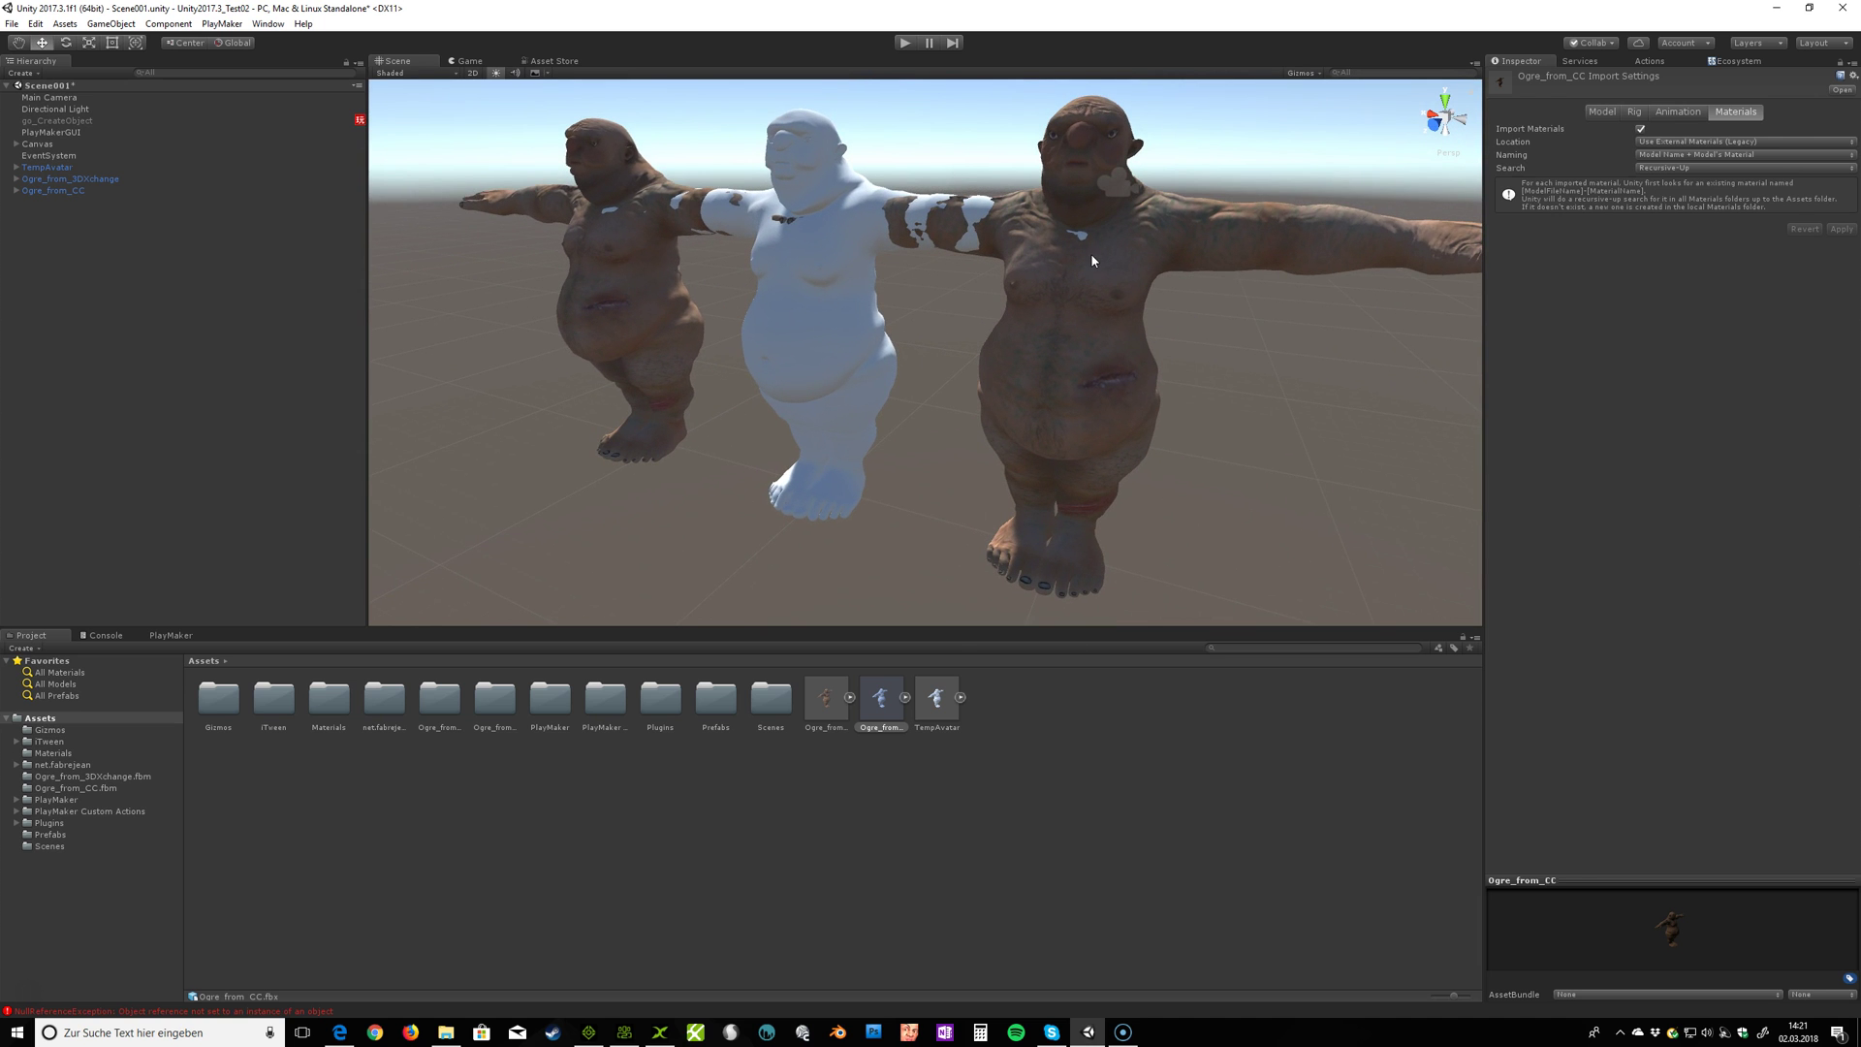
Step: Switch the material Location to Use Embedded Materials and apply to reimport the model
{"action": "left_click", "coordinate": [1721, 145]}
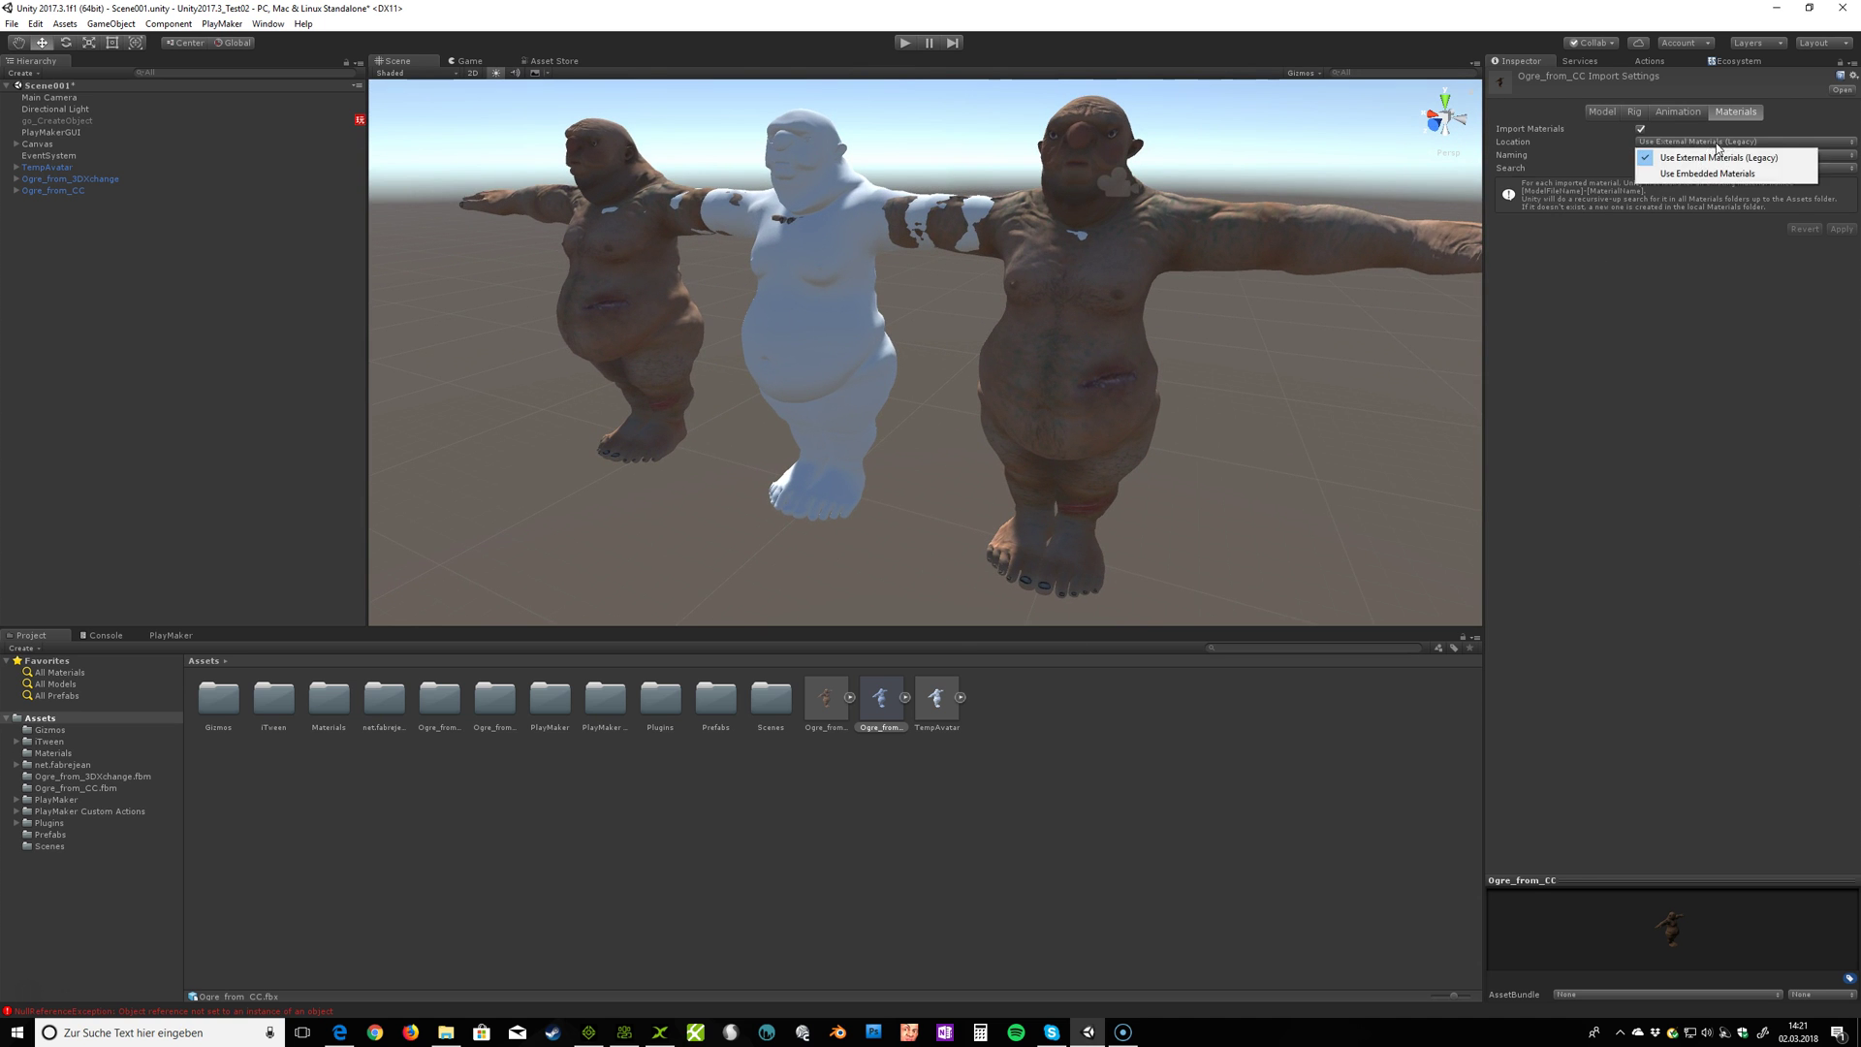
{"action": "left_click", "coordinate": [1703, 174]}
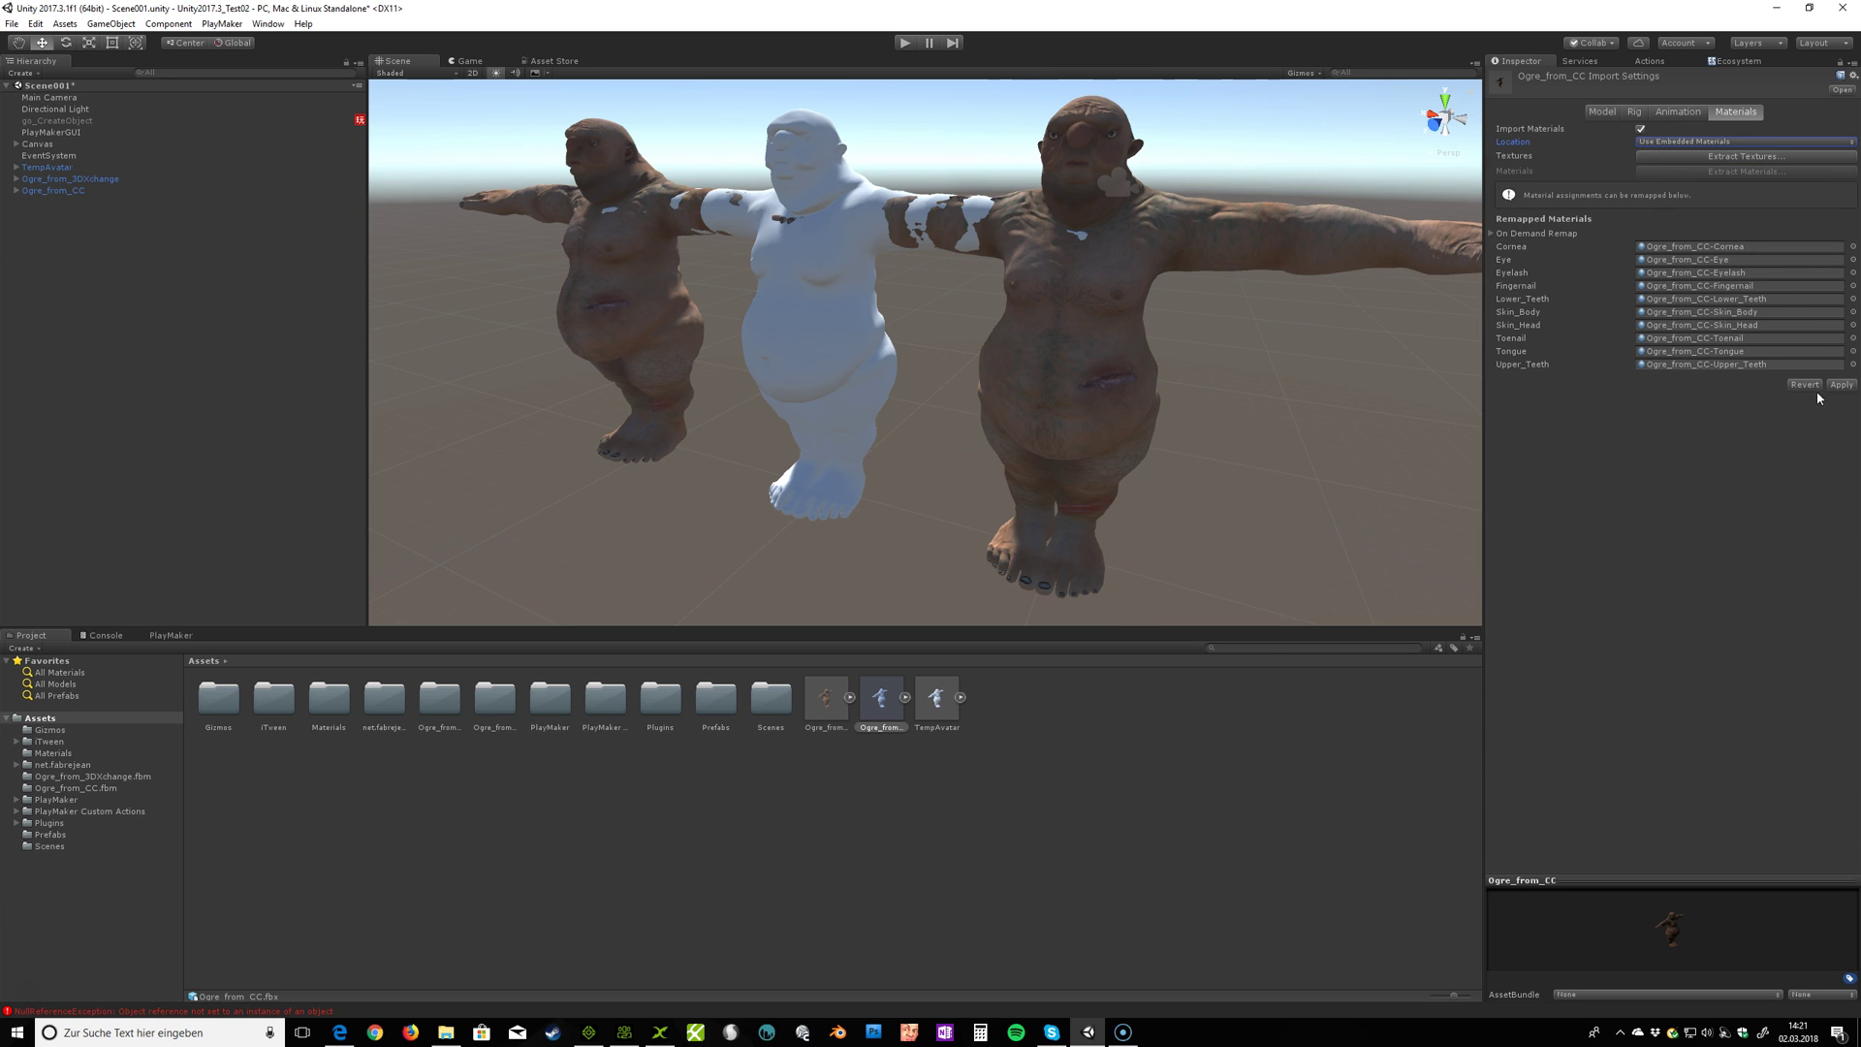
{"action": "left_click", "coordinate": [1849, 385]}
Step: Move Ogre_from_CC (1) forward to Z 0.53 so it stands in front of the other ogres
{"action": "left_click", "coordinate": [614, 399]}
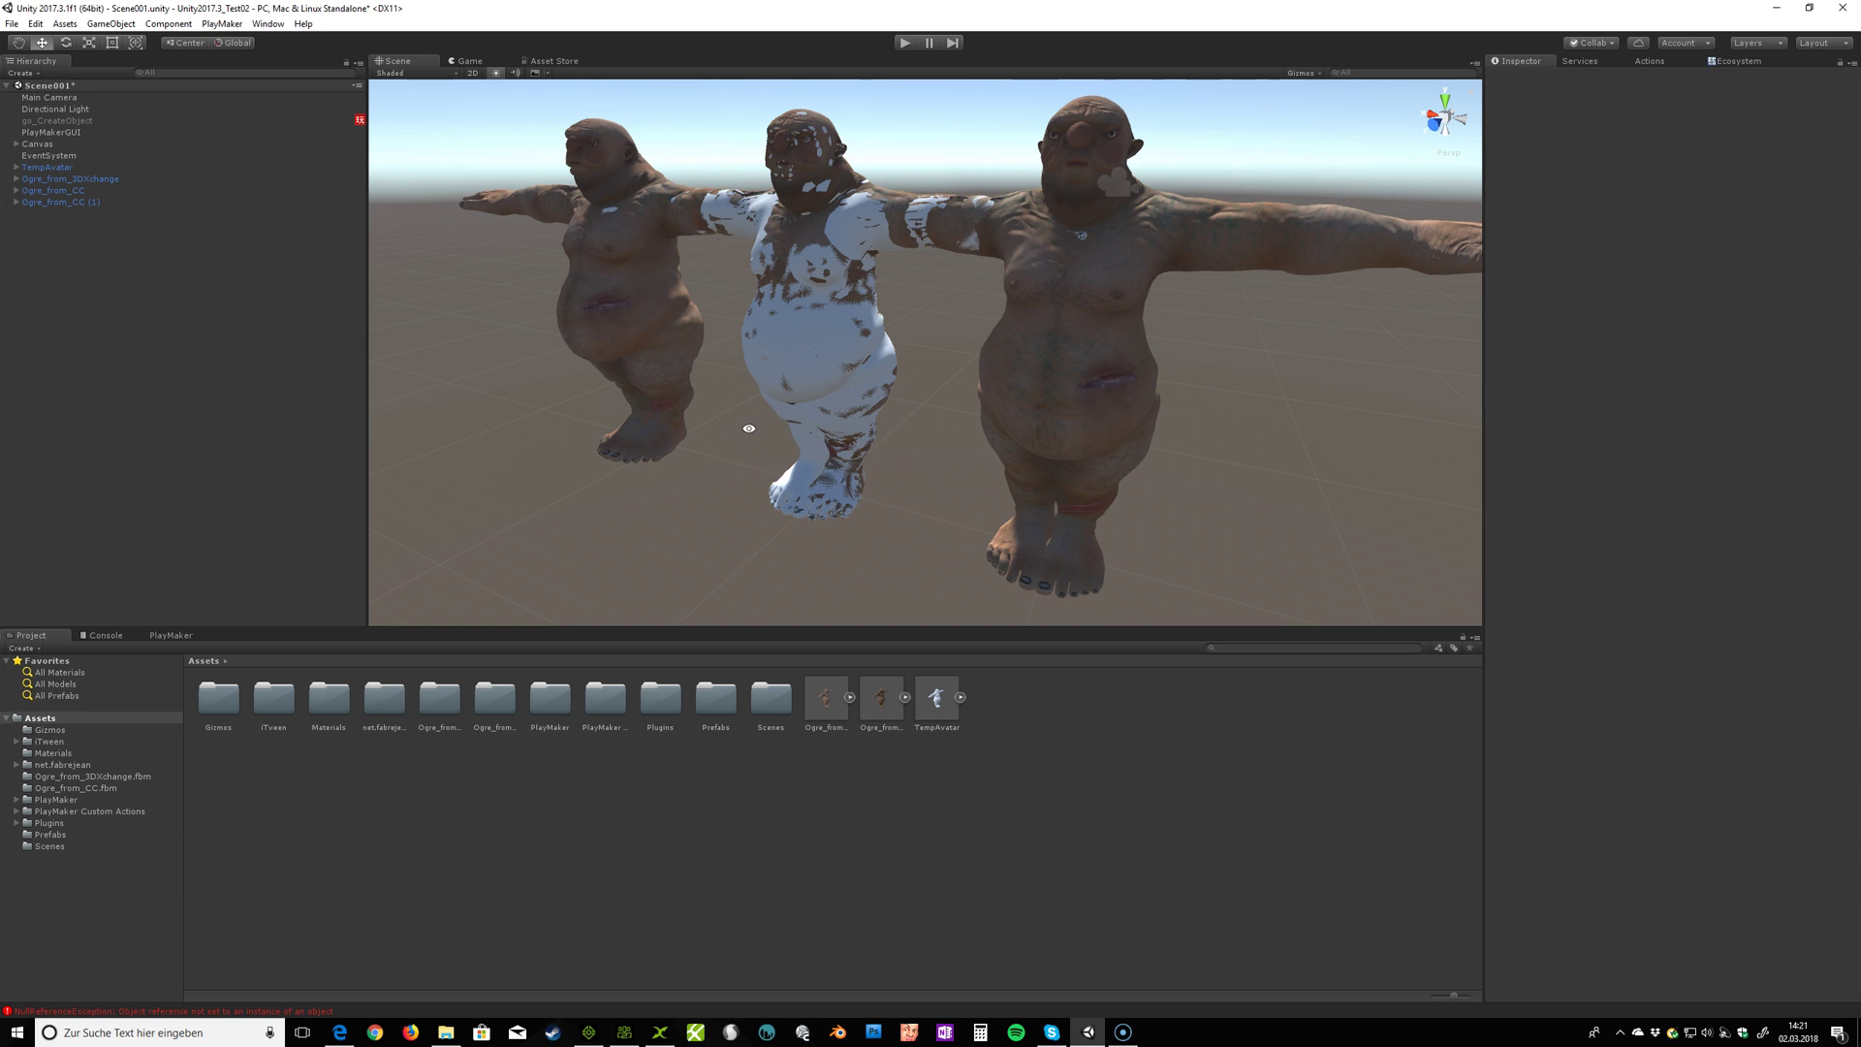
{"action": "left_click", "coordinate": [57, 202]}
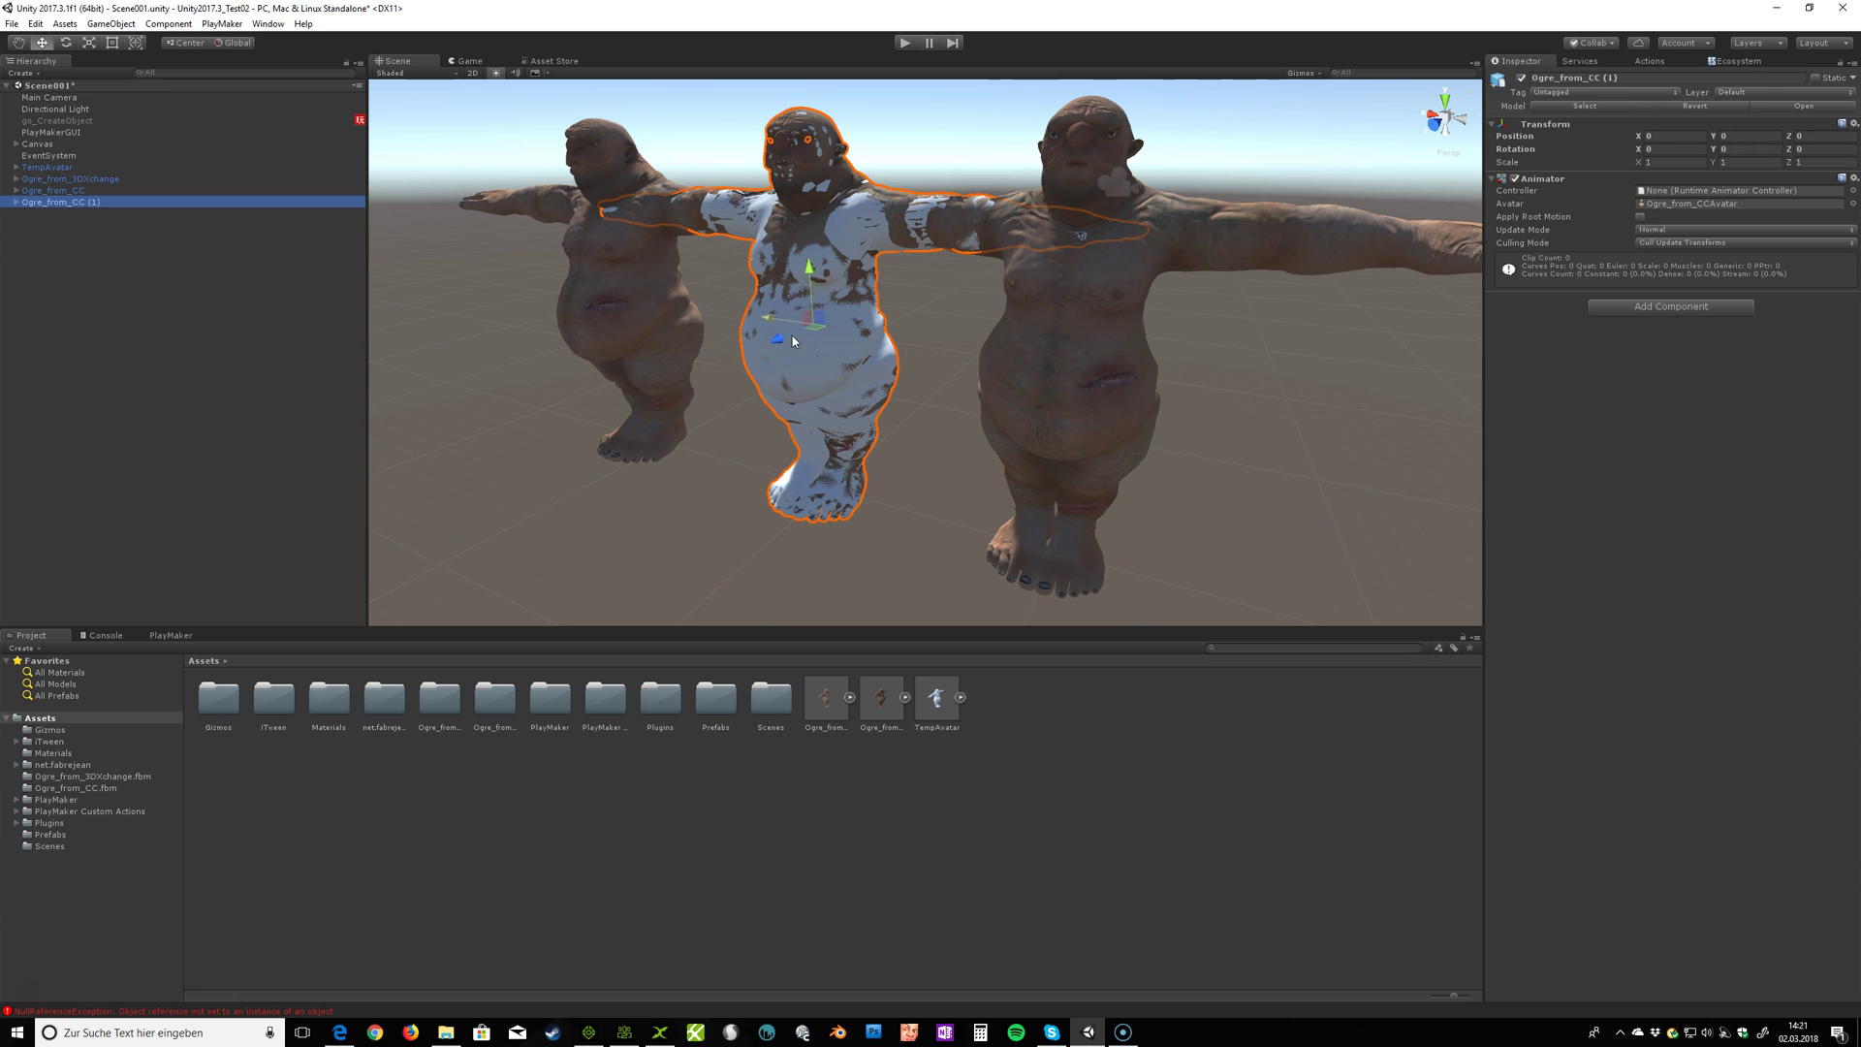
{"action": "left_click_drag", "start_coordinate": [778, 339], "coordinate": [734, 369]}
{"action": "left_click_drag", "start_coordinate": [540, 402], "coordinate": [672, 411], "text": "alt"}
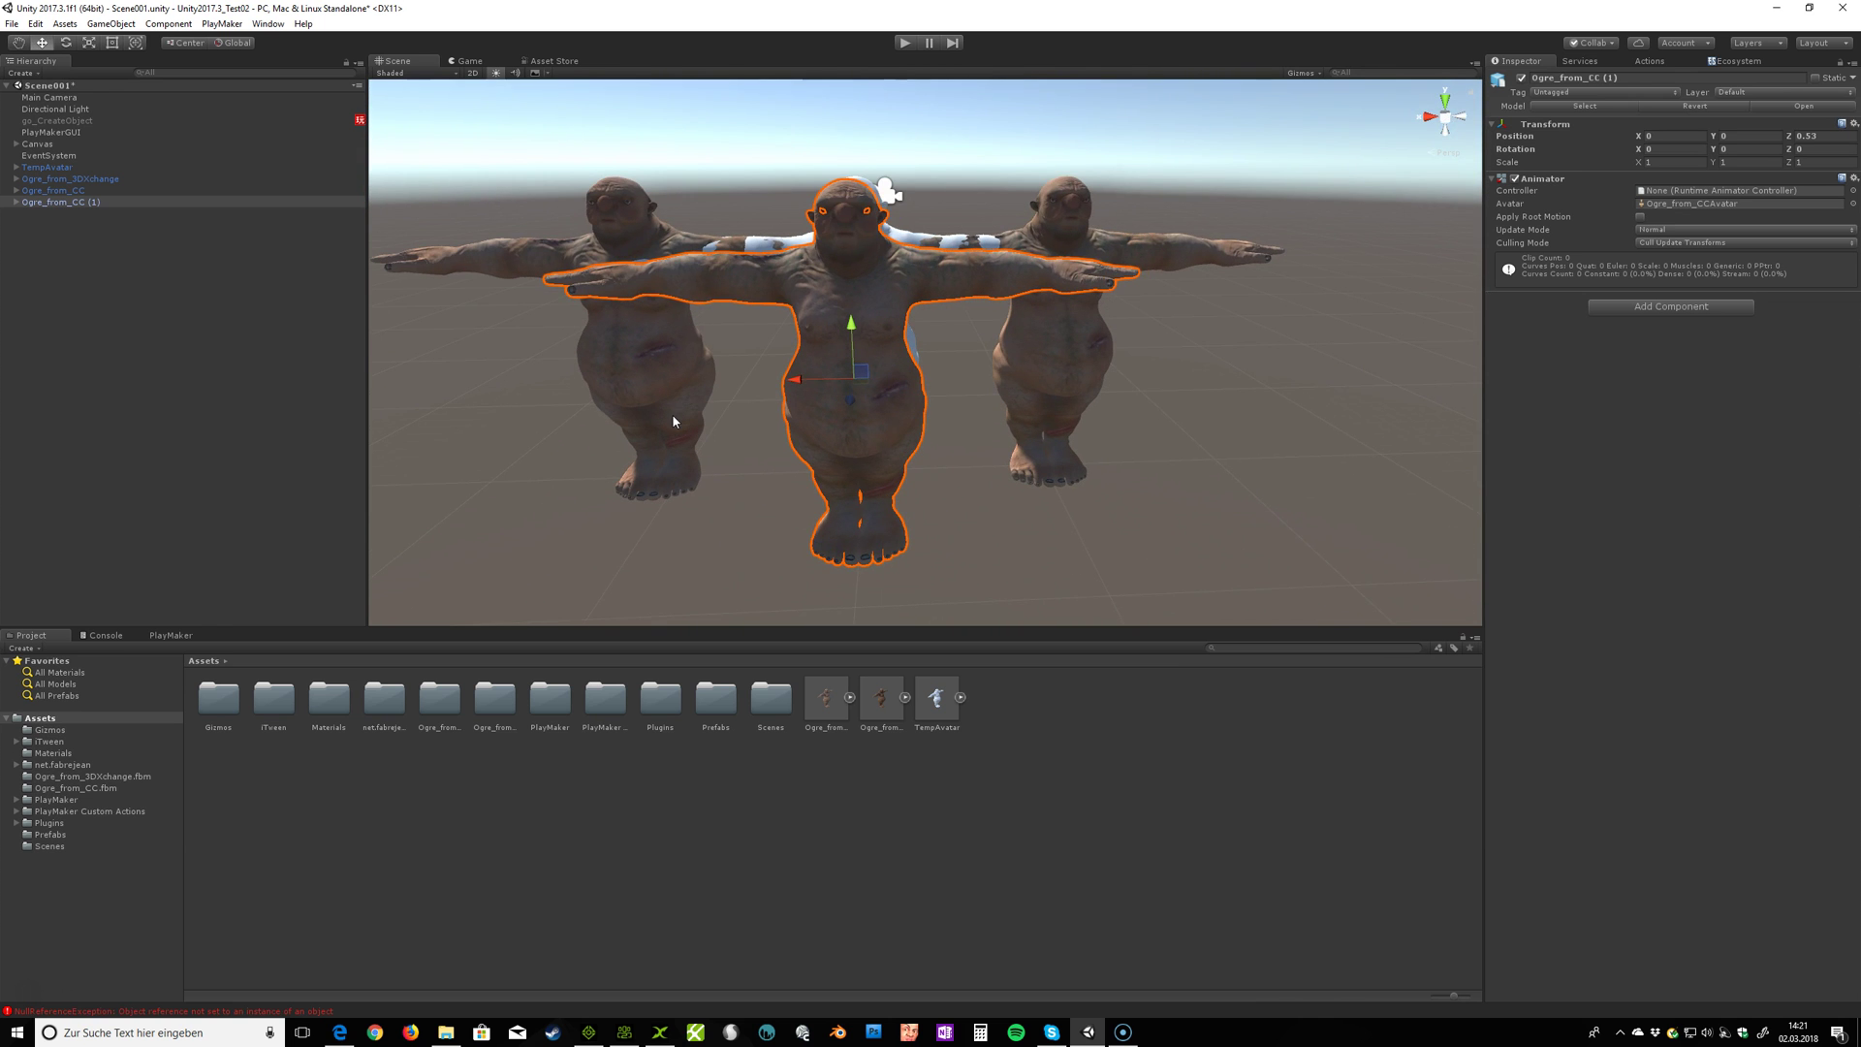